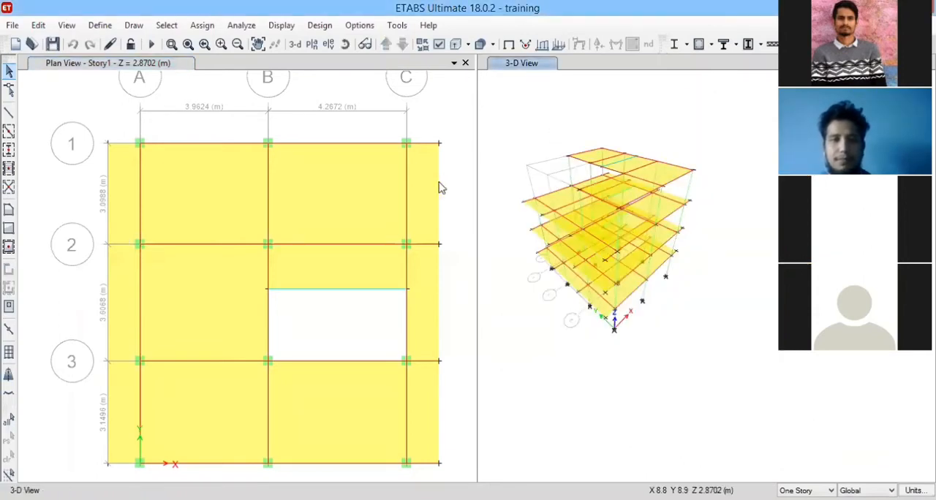
pyautogui.click(440, 193)
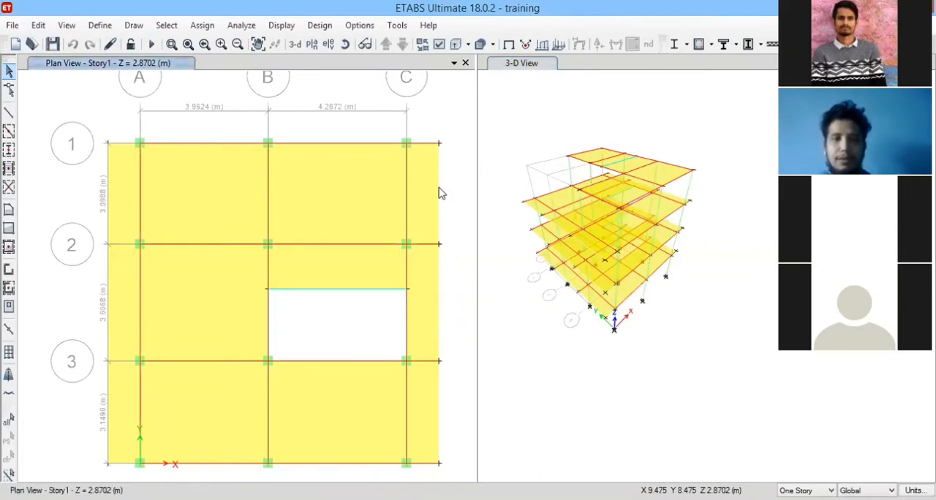
pyautogui.scroll(-3, 294, 204)
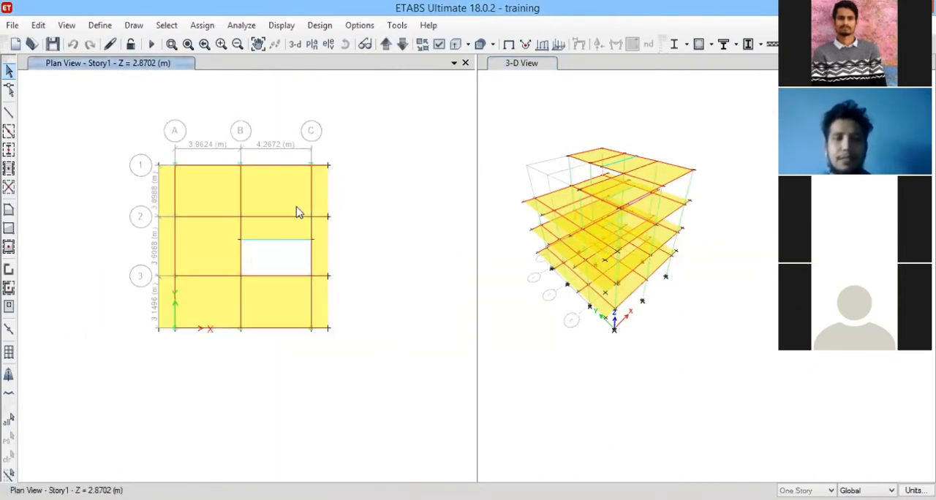
pyautogui.scroll(3, 296, 212)
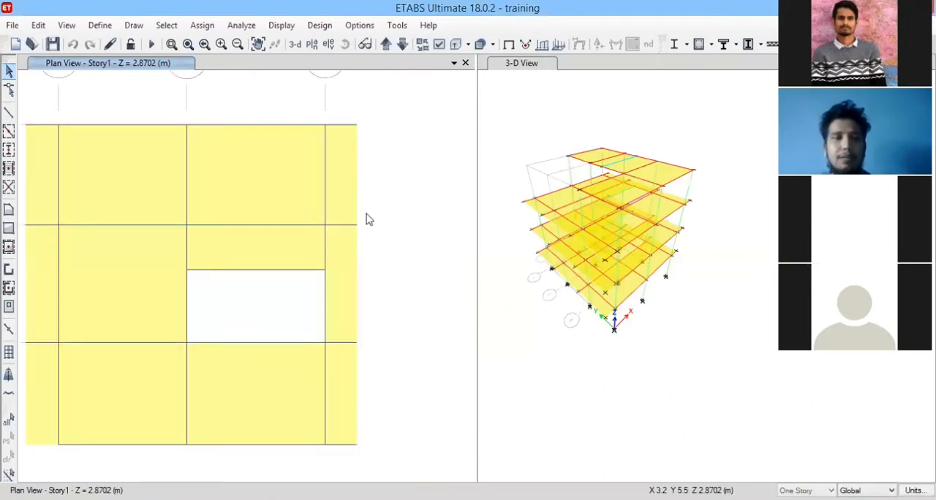
pyautogui.scroll(-3, 367, 220)
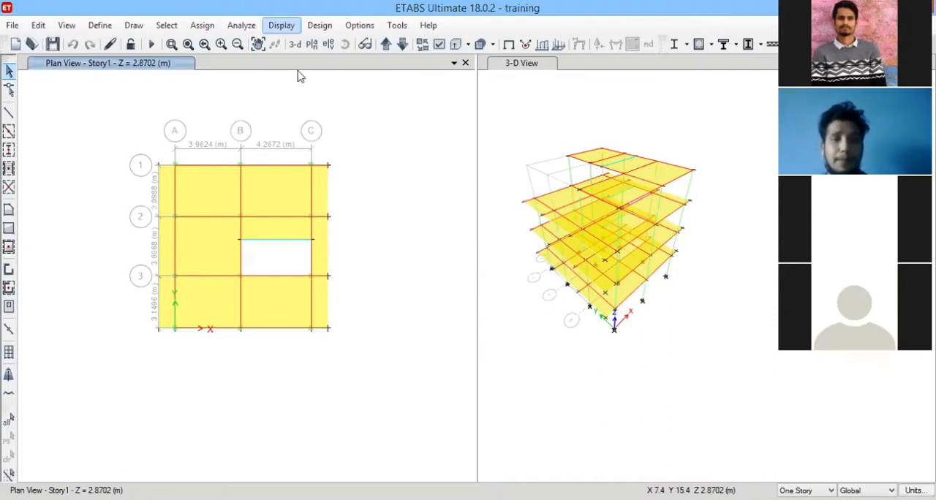
# Try to display the frame loads for the staircase dead load pattern, including joint loads and loading values.
pyautogui.click(294, 28)
pyautogui.click(378, 84)
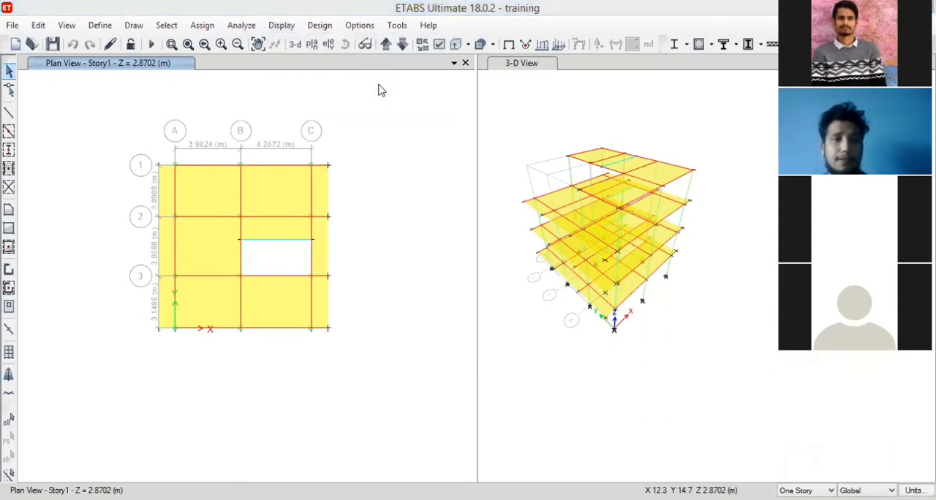
pyautogui.click(284, 26)
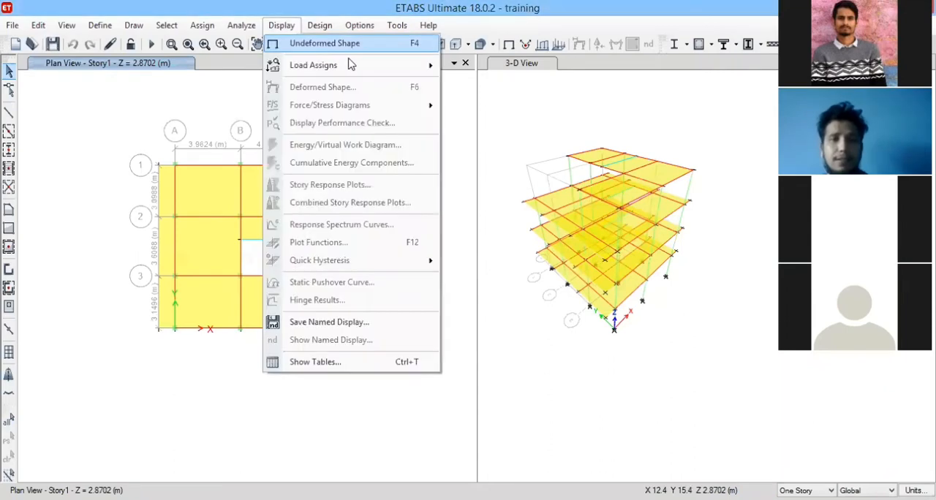
pyautogui.moveTo(414, 65)
pyautogui.click(572, 167)
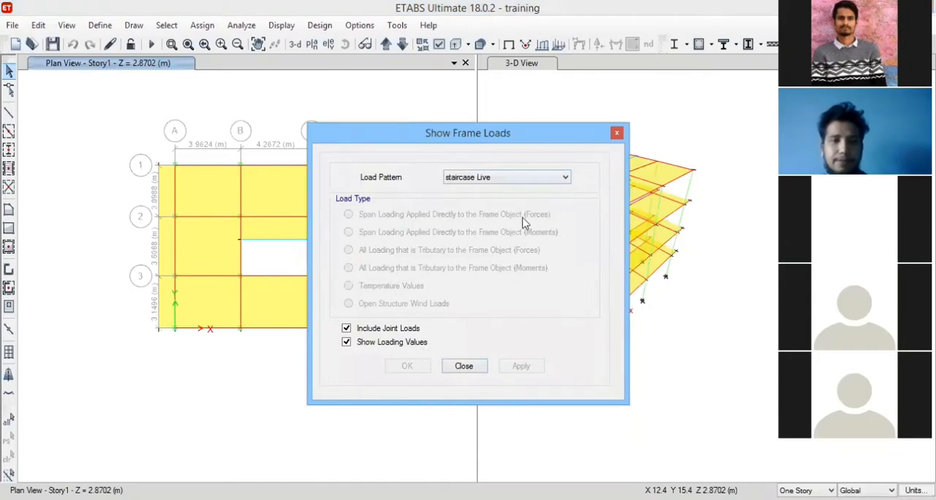
pyautogui.click(507, 177)
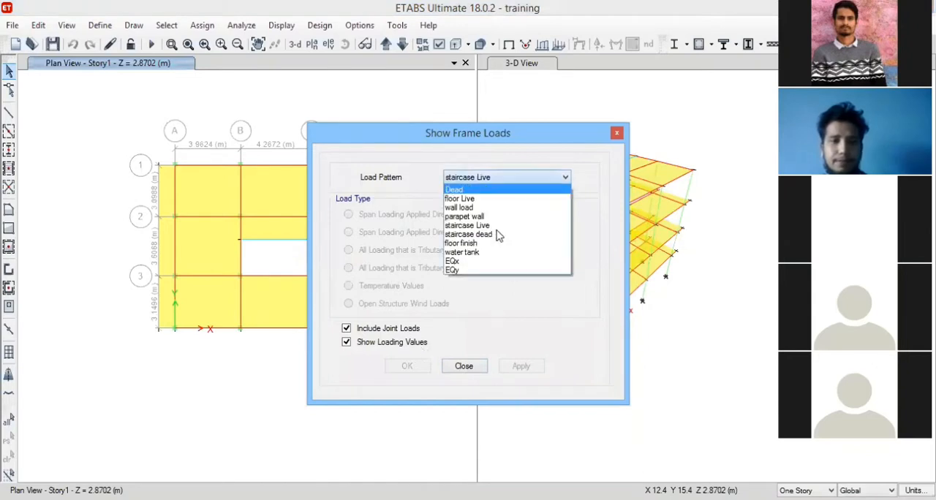
pyautogui.click(497, 232)
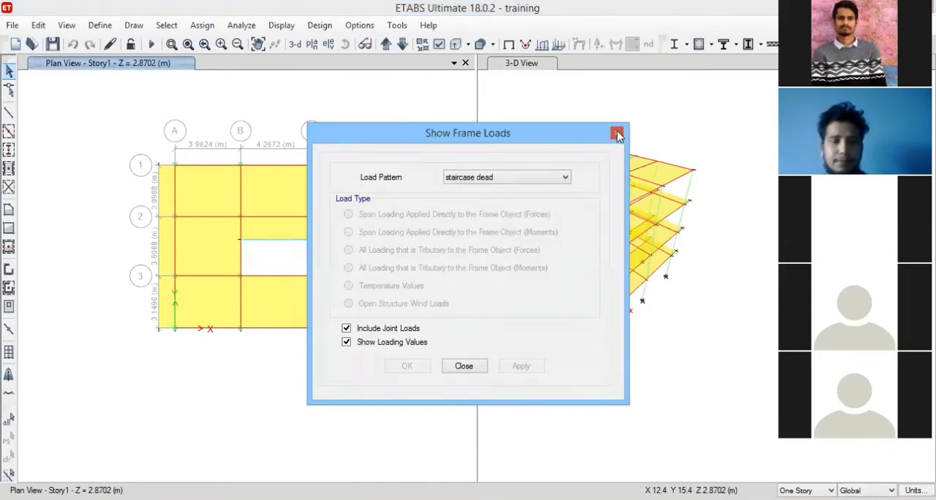
pyautogui.click(476, 375)
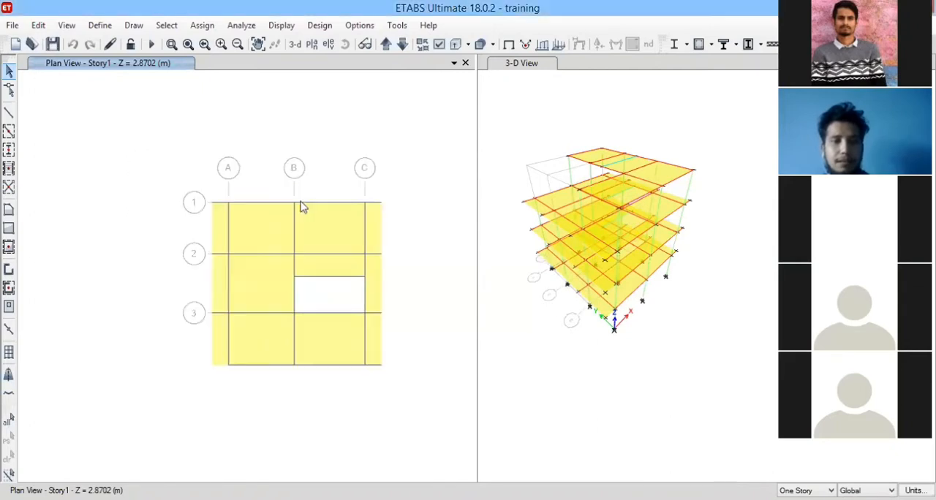
pyautogui.scroll(2, 320, 236)
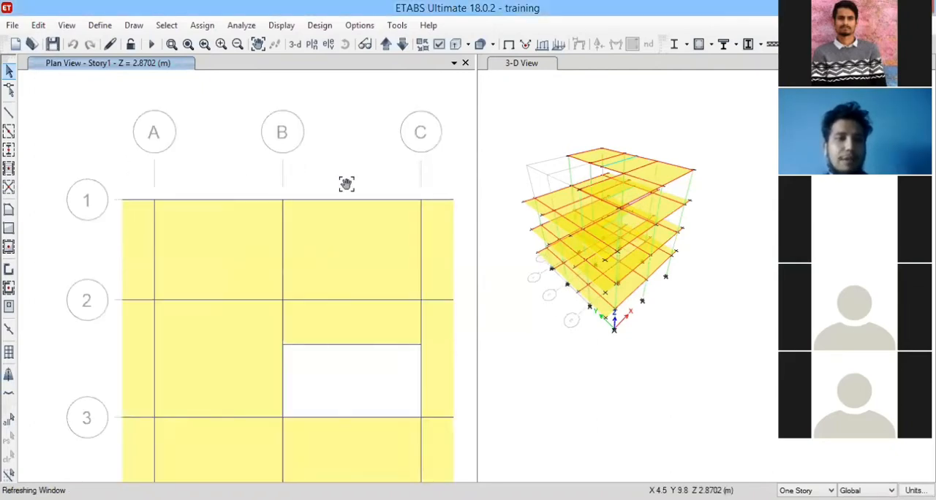
pyautogui.scroll(-3, 132, 98)
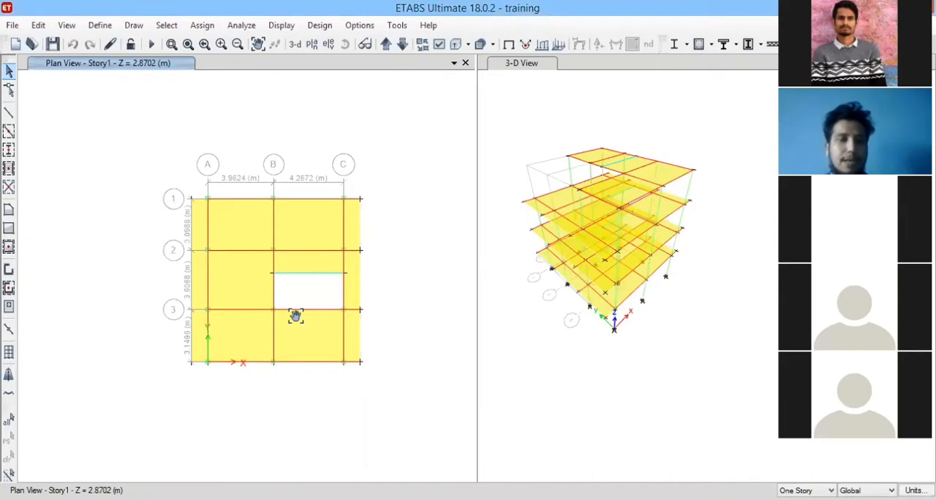
pyautogui.scroll(2, 295, 315)
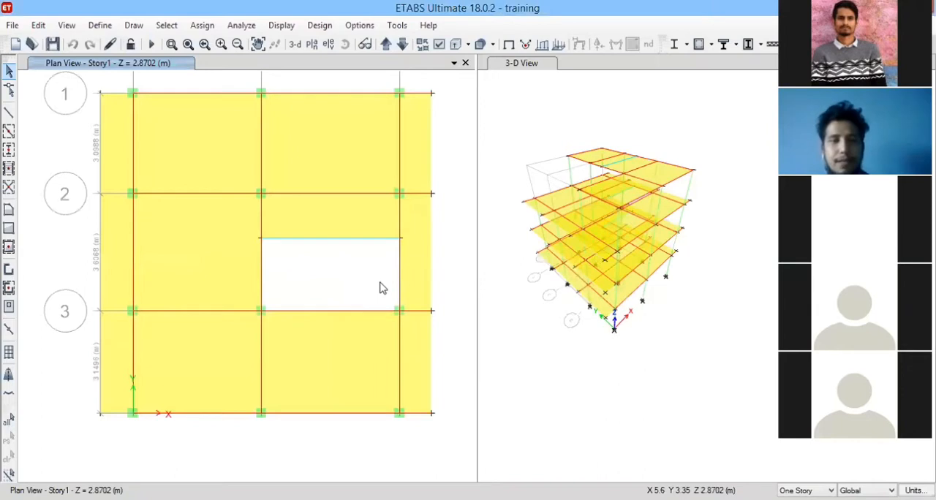
pyautogui.scroll(-2, 380, 288)
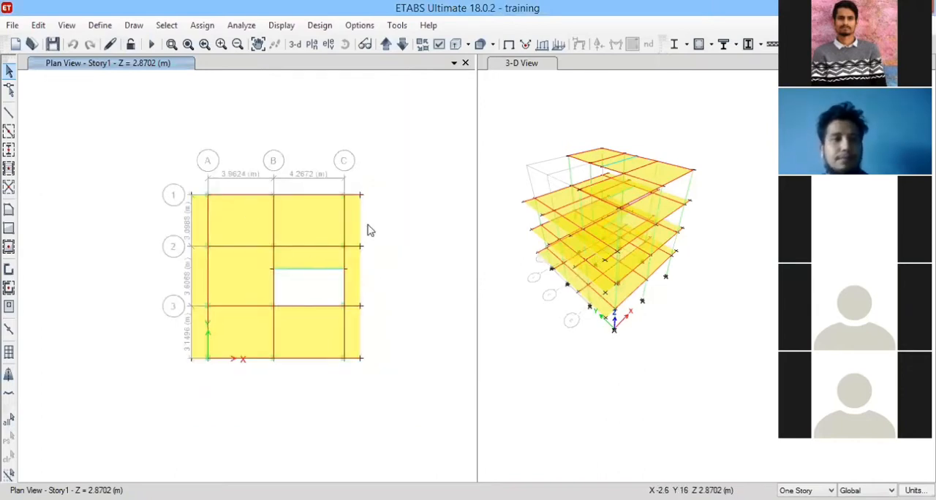
# Run the structural analysis of the building model and view its deformed shape in 3-D.
pyautogui.click(156, 46)
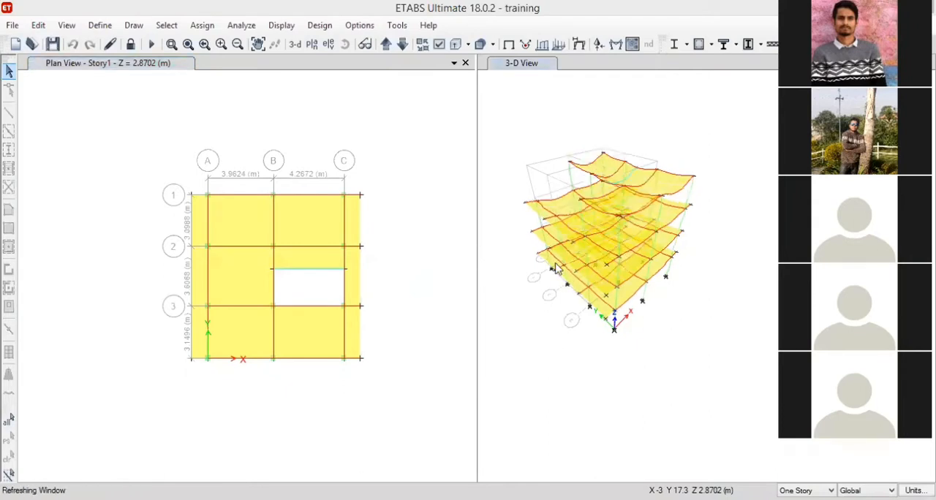
pyautogui.scroll(5, 663, 326)
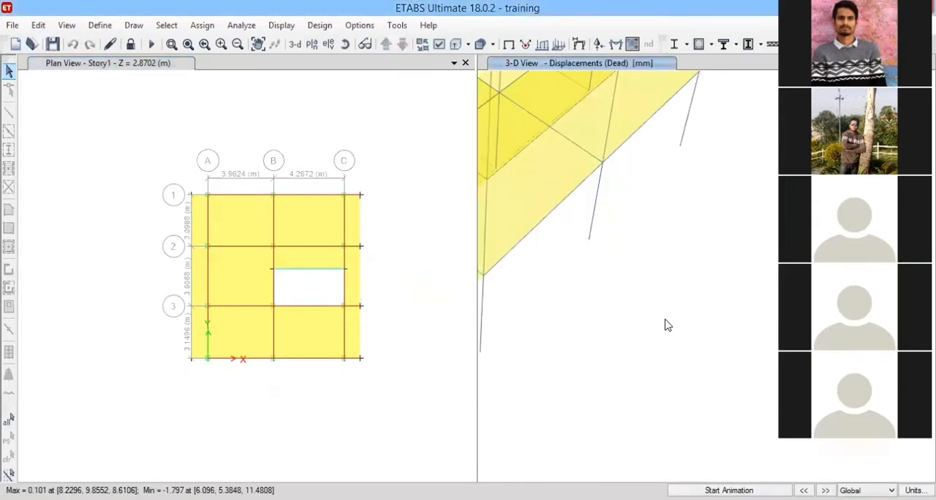
pyautogui.scroll(-8, 670, 323)
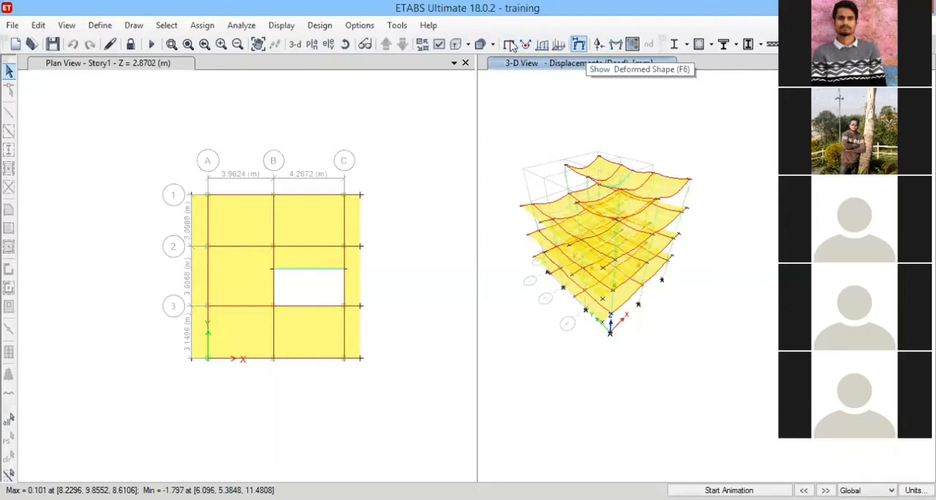
# Display the Mode 1 modal deformed shape with automatic scaling in the 3-D view and inspect it from another angle.
pyautogui.press('F6')
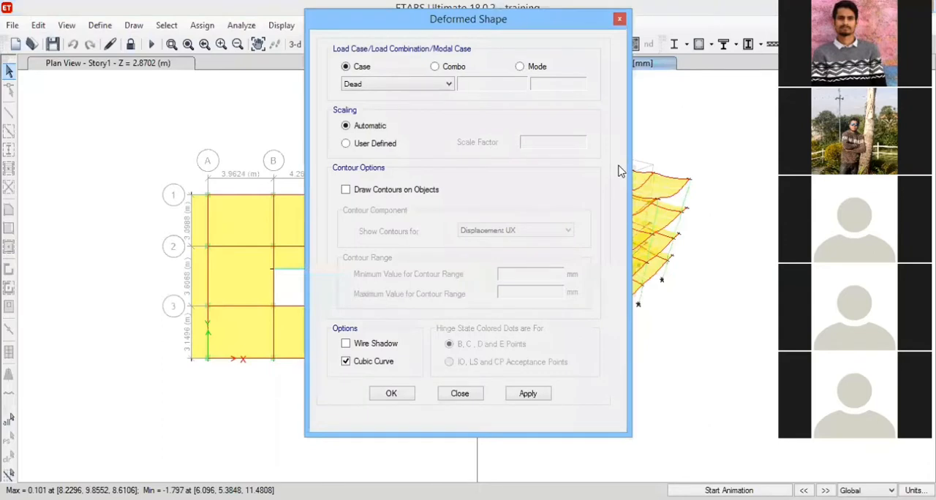
pyautogui.click(519, 66)
pyautogui.click(528, 394)
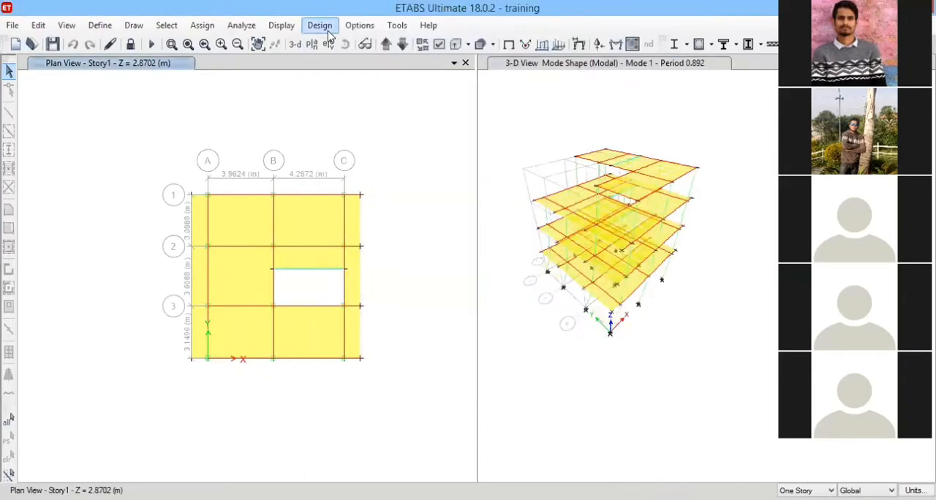
pyautogui.click(483, 121)
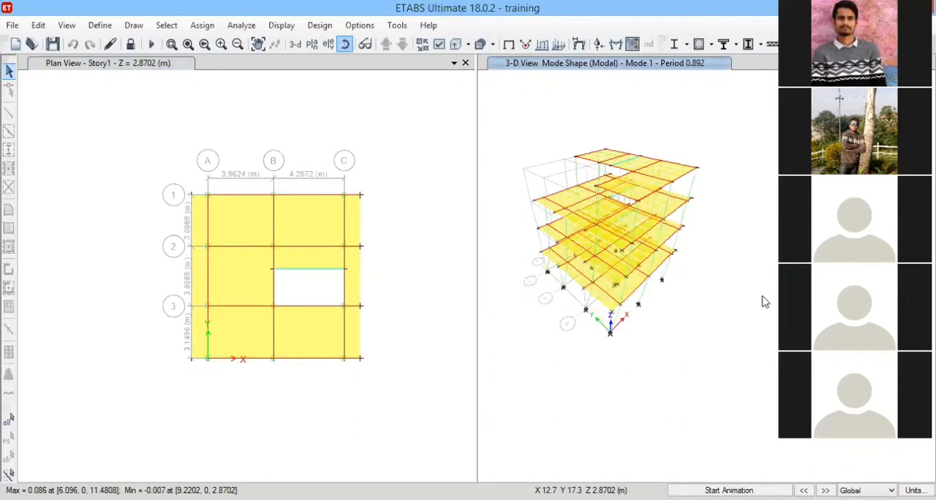
pyautogui.moveTo(772, 324); pyautogui.dragTo(584, 331)
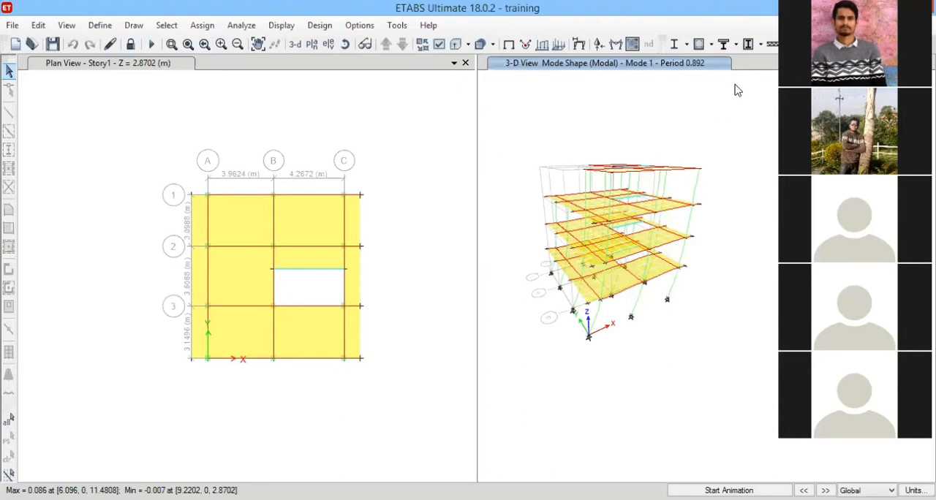
# Display filled Moment 3-3 diagrams on the frames in the 3-D view for modal case mode number 3.
pyautogui.click(616, 44)
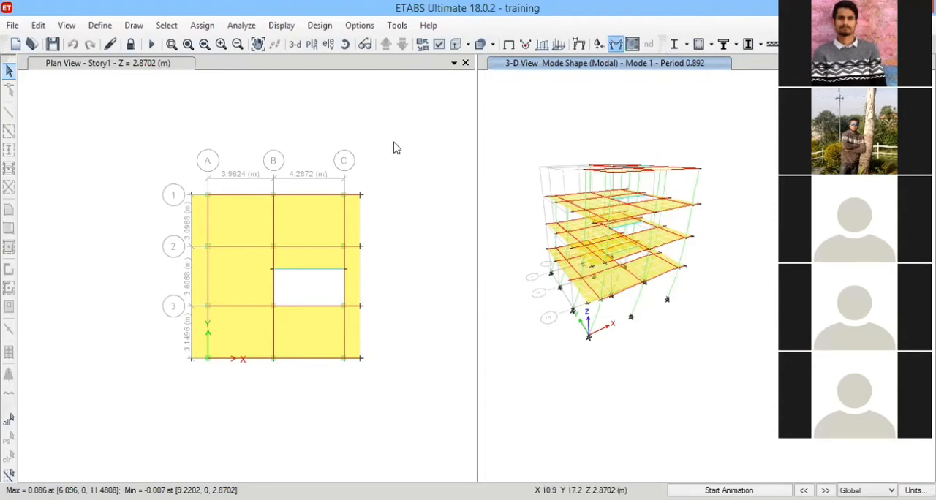
pyautogui.press('F8')
pyautogui.click(527, 123)
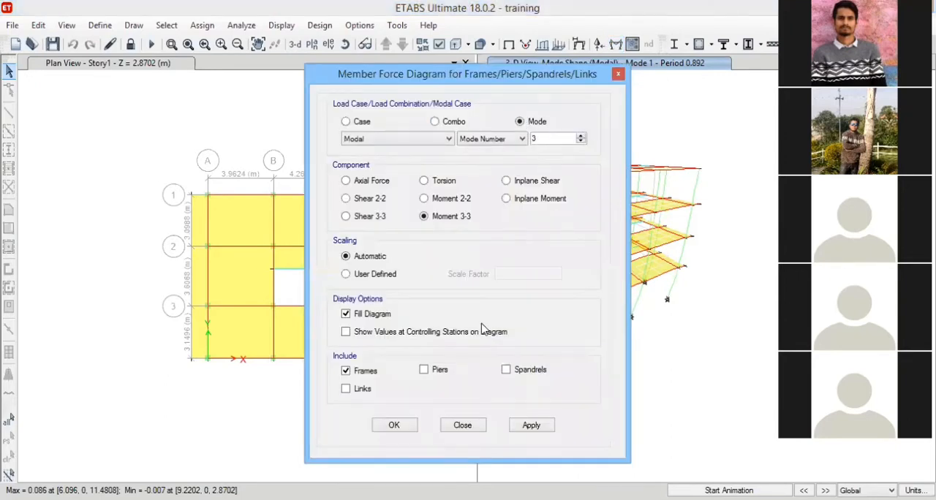
pyautogui.click(531, 433)
pyautogui.click(394, 427)
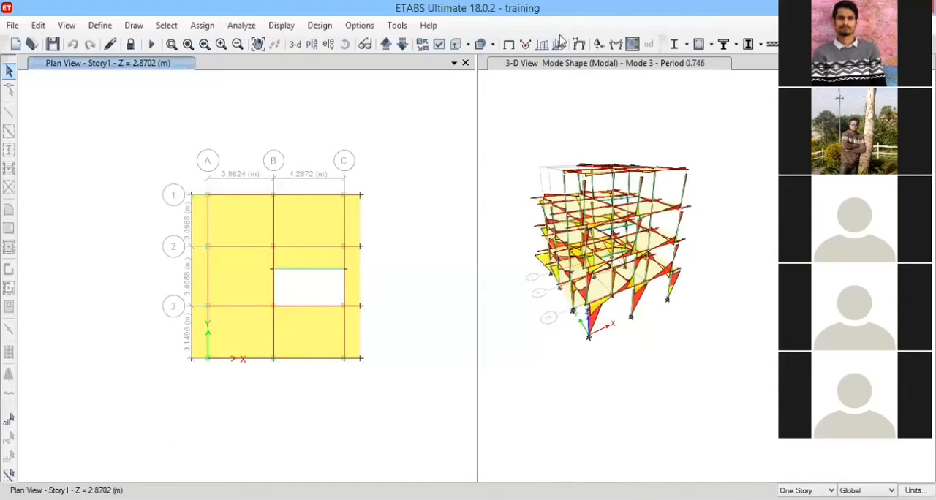
# Examine the Mode 3 moment diagrams on the building's beams and columns from several viewing angles.
pyautogui.click(529, 134)
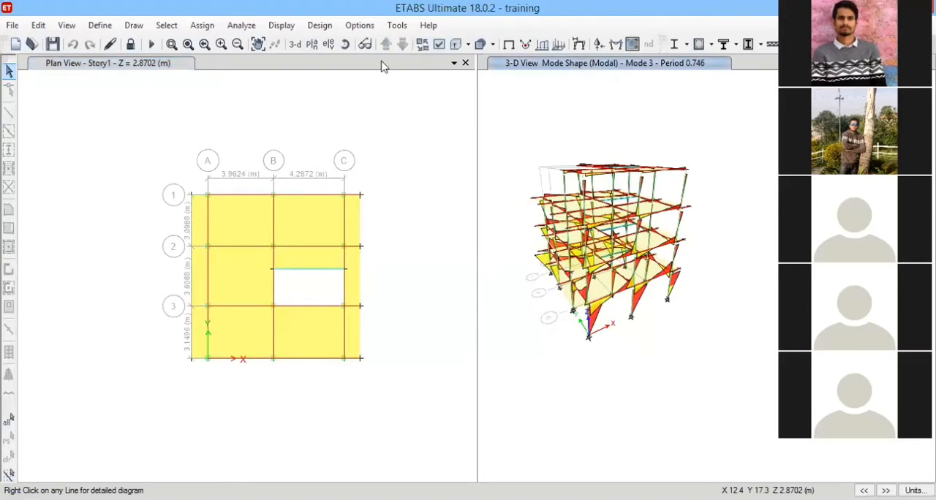
pyautogui.moveTo(711, 351); pyautogui.dragTo(789, 347)
pyautogui.moveTo(796, 228); pyautogui.dragTo(743, 217)
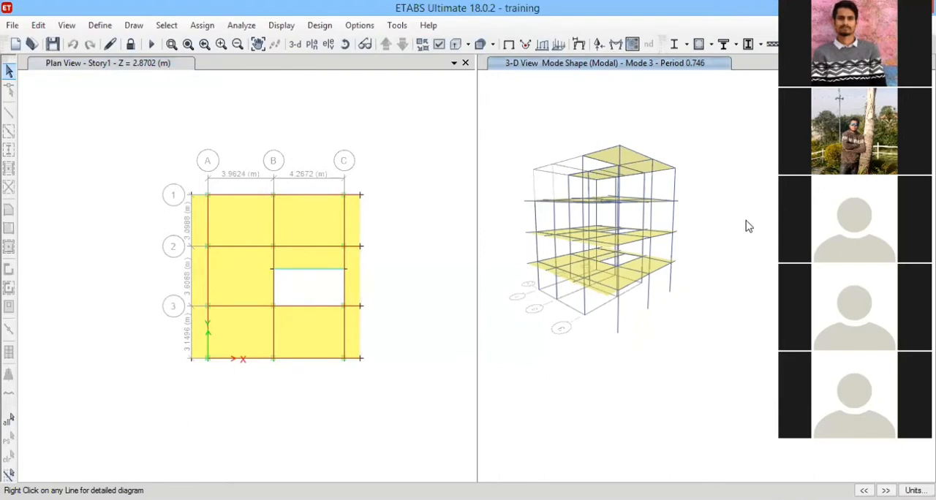
pyautogui.click(345, 43)
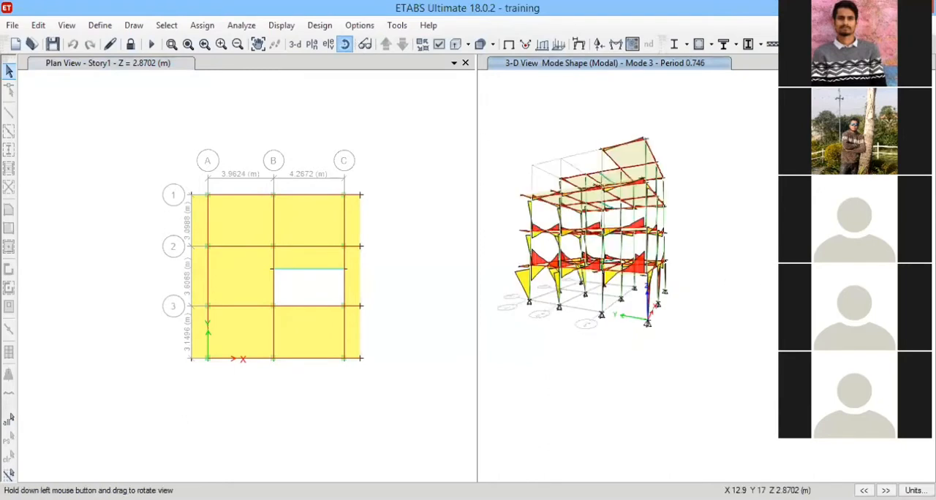
pyautogui.moveTo(629, 161); pyautogui.dragTo(730, 199)
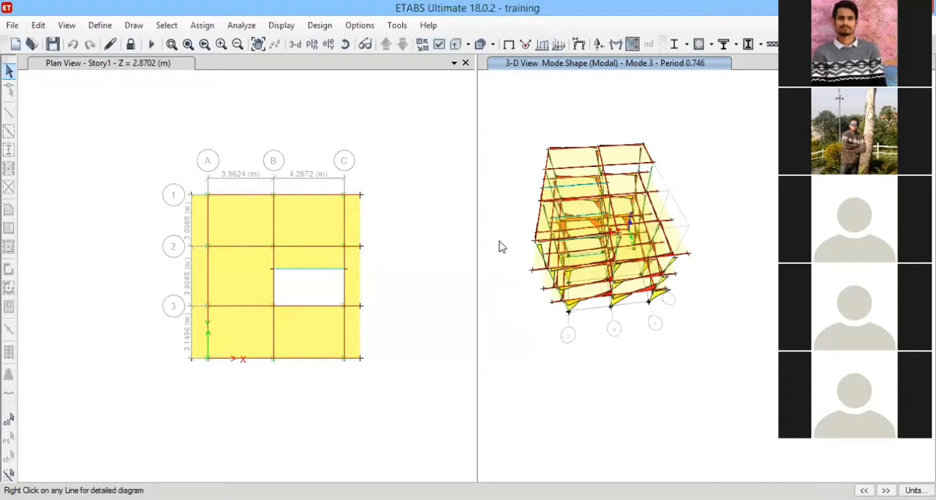
pyautogui.scroll(-4, 500, 242)
pyautogui.scroll(2, 490, 144)
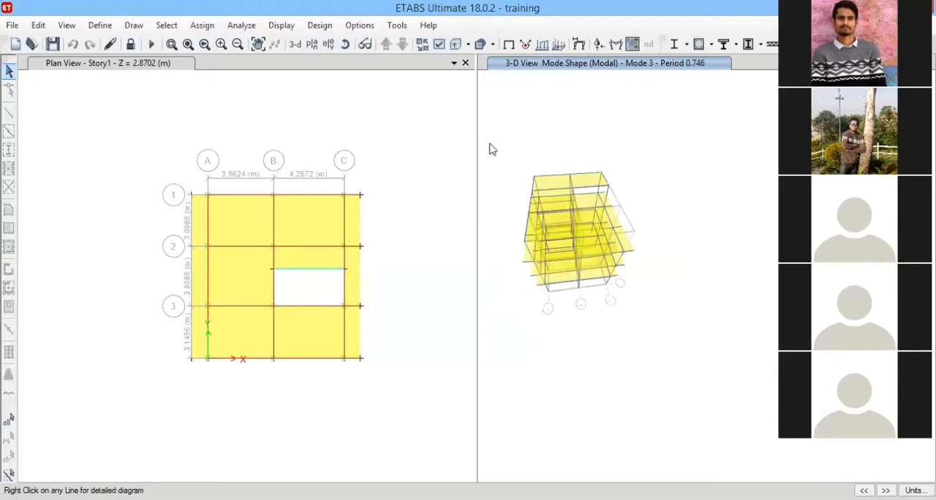
pyautogui.scroll(2, 493, 149)
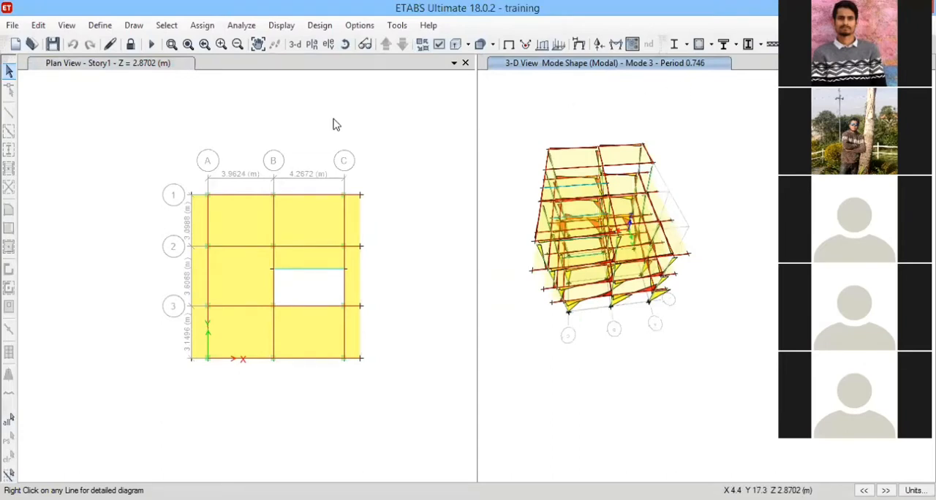
# Open the model and analysis tables for display.
pyautogui.click(279, 26)
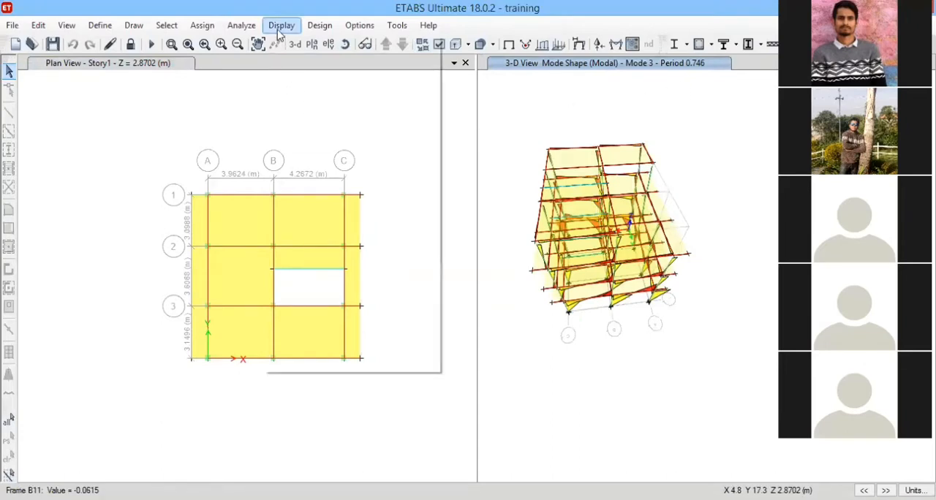
pyautogui.click(326, 361)
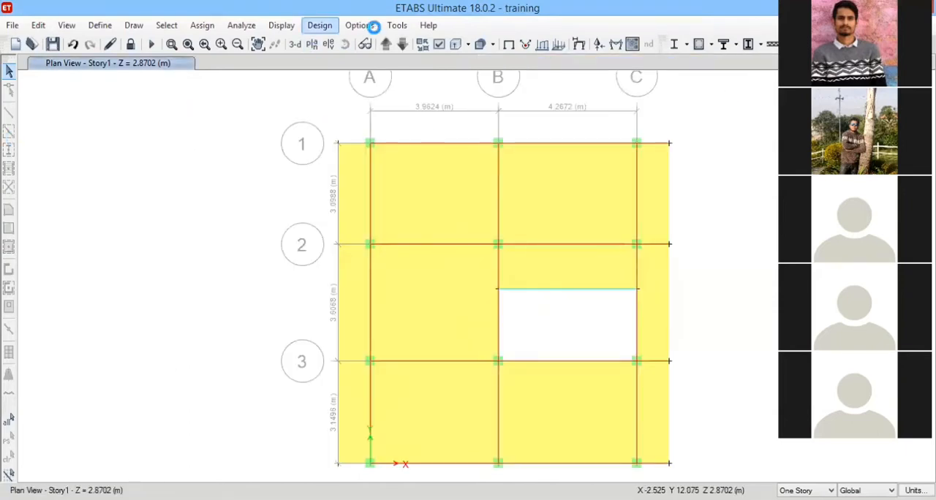
# Show the Model Explorer and expand its Properties and Structural Objects branches.
pyautogui.click(370, 26)
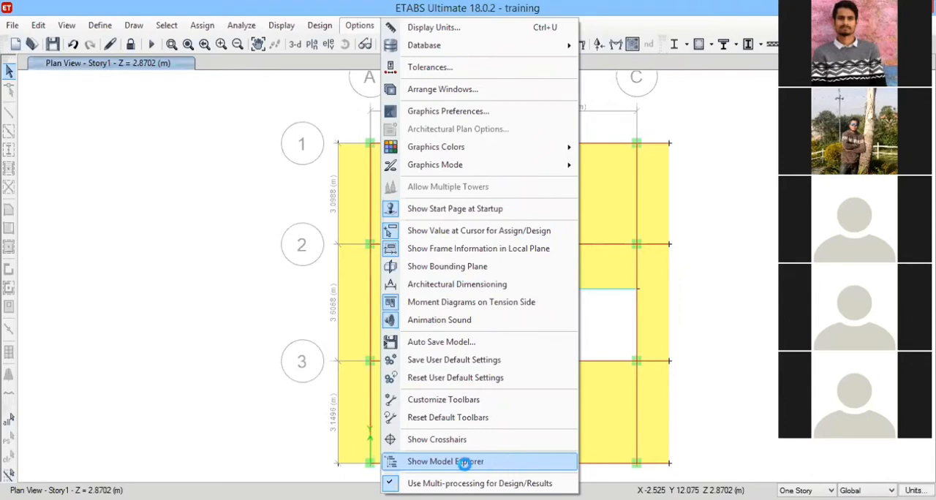
pyautogui.click(69, 224)
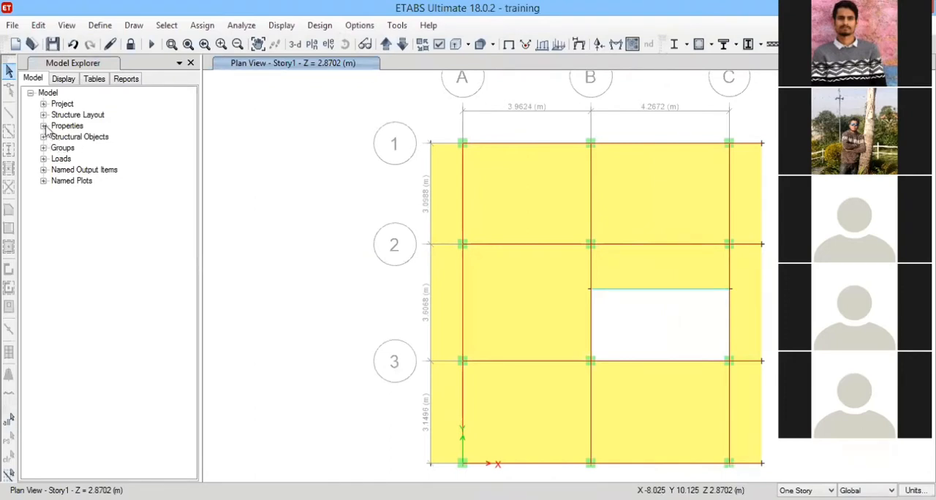
pyautogui.click(44, 279)
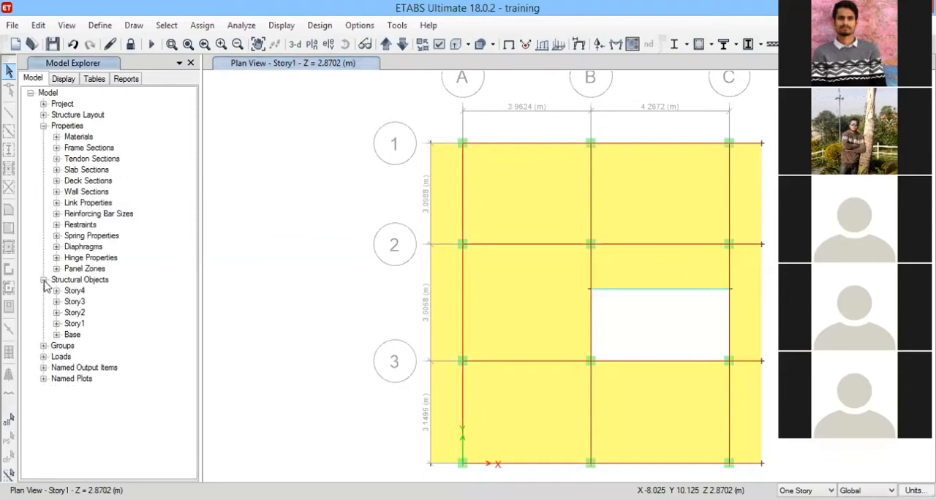
# Expand the Groups, Loads, Structure Layout and Project branches of the model tree.
pyautogui.click(43, 345)
pyautogui.click(43, 367)
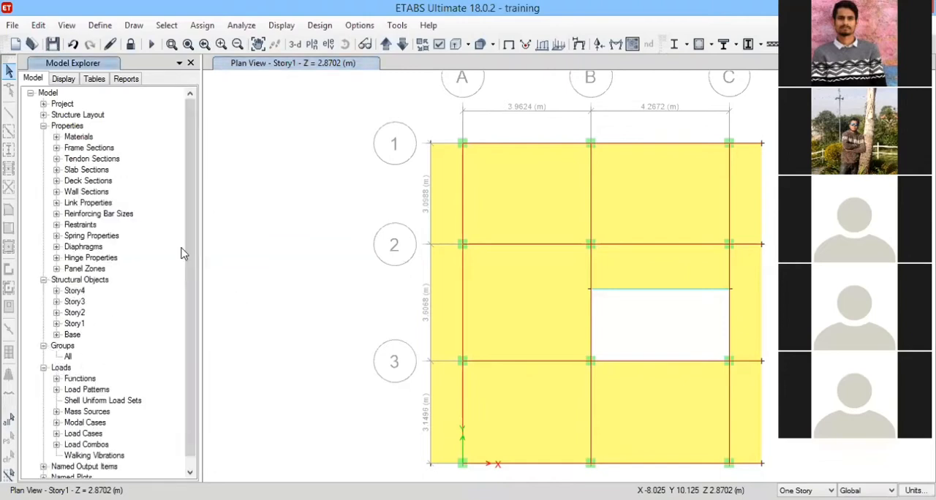
pyautogui.scroll(-1, 180, 253)
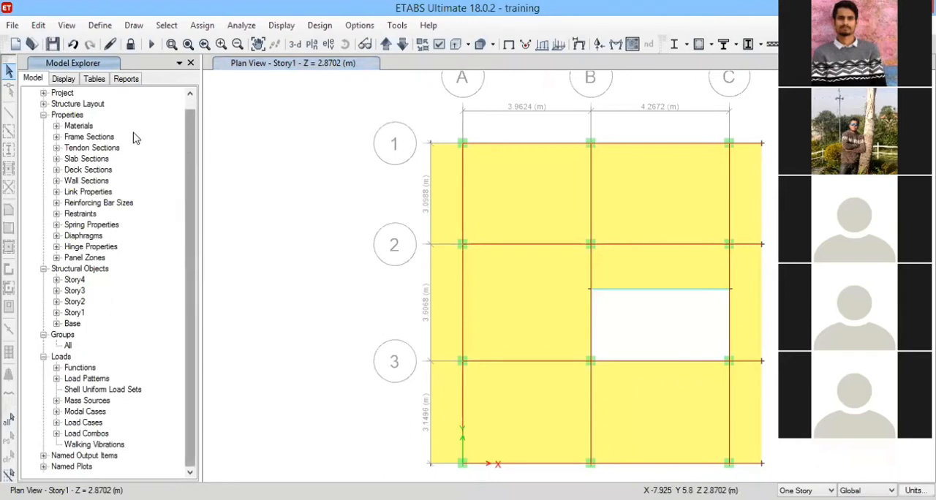
pyautogui.click(43, 103)
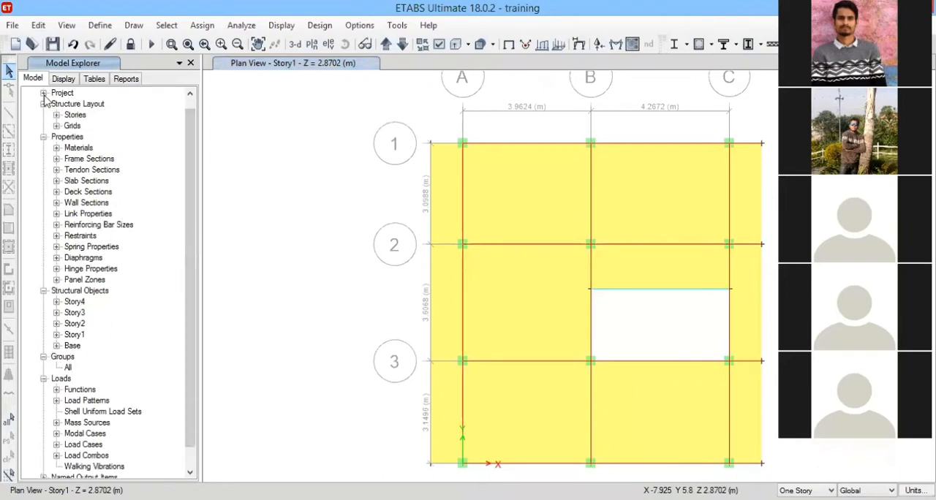
pyautogui.click(44, 93)
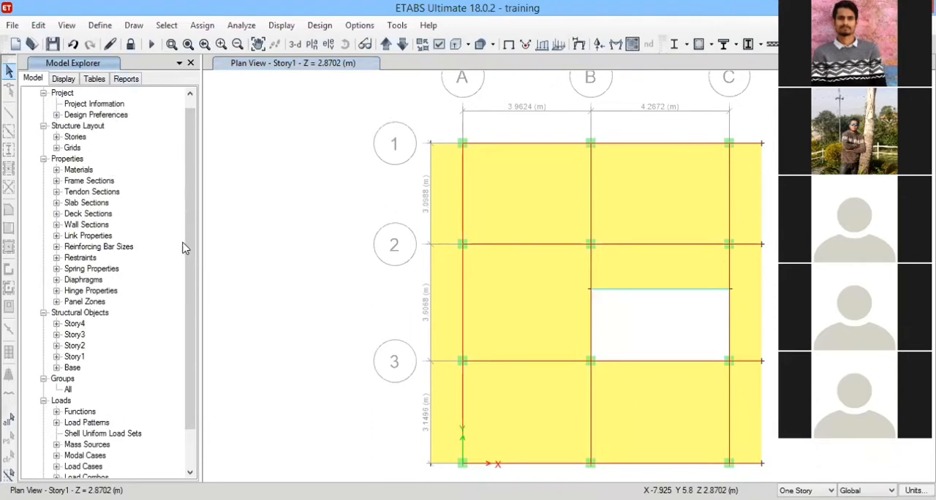
pyautogui.scroll(-2, 188, 247)
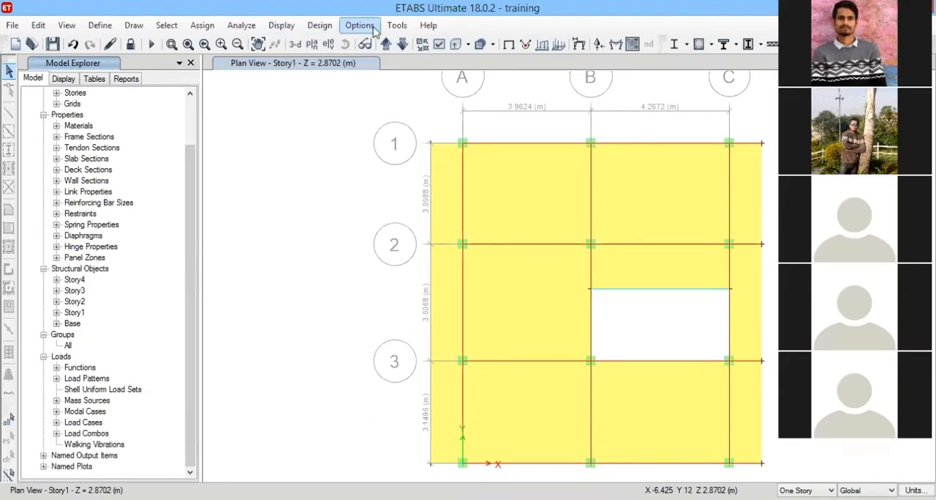
pyautogui.click(373, 27)
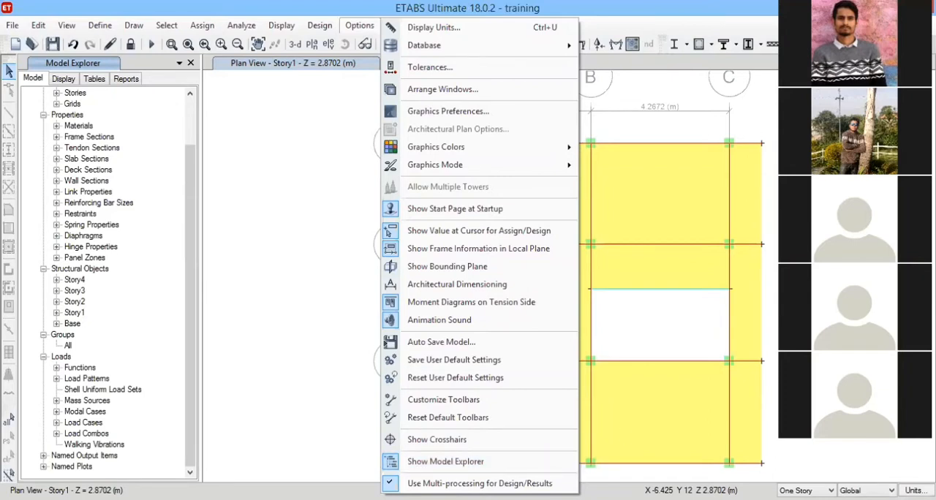
pyautogui.click(61, 168)
pyautogui.scroll(2, 61, 207)
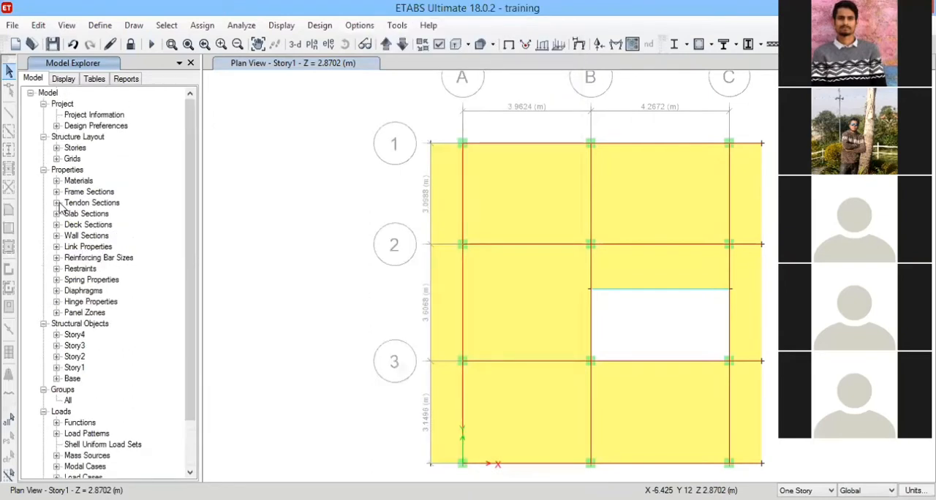
pyautogui.scroll(-2, 66, 193)
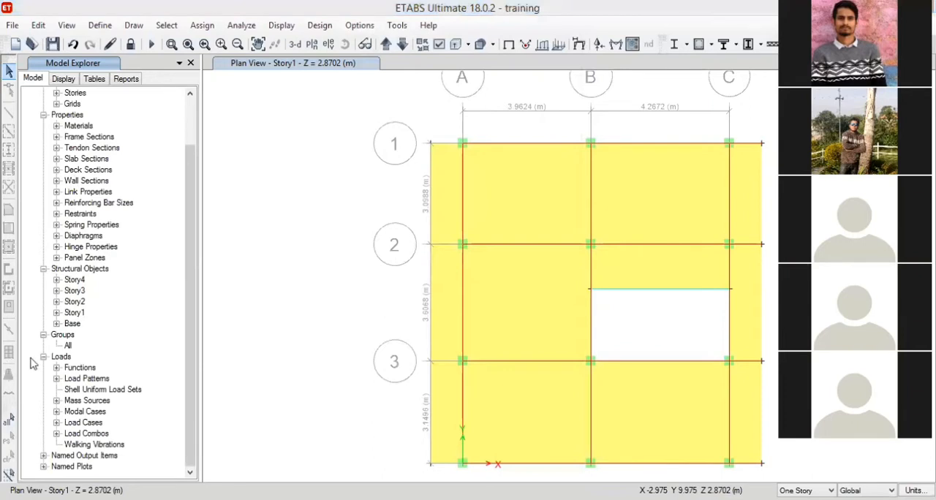
# Expand the load Functions and Mass Sources branches and select the mass source entry.
pyautogui.doubleClick(79, 367)
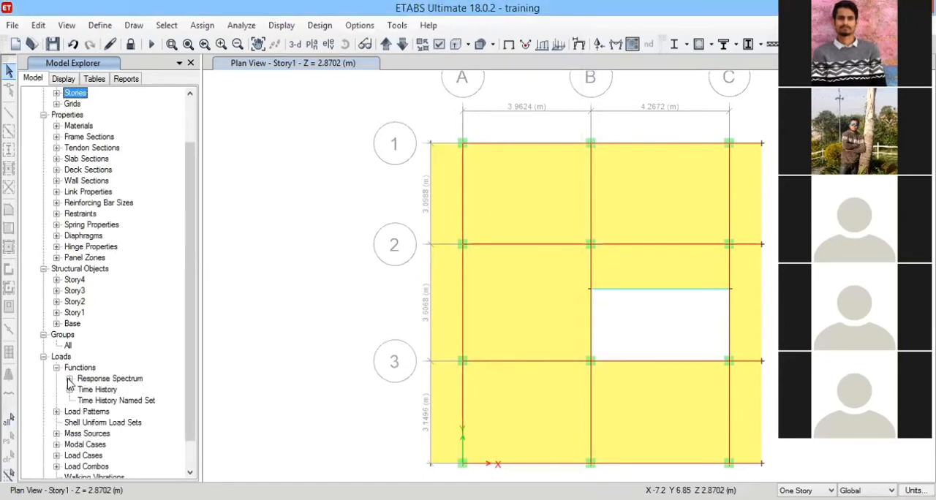
pyautogui.scroll(-1, 62, 413)
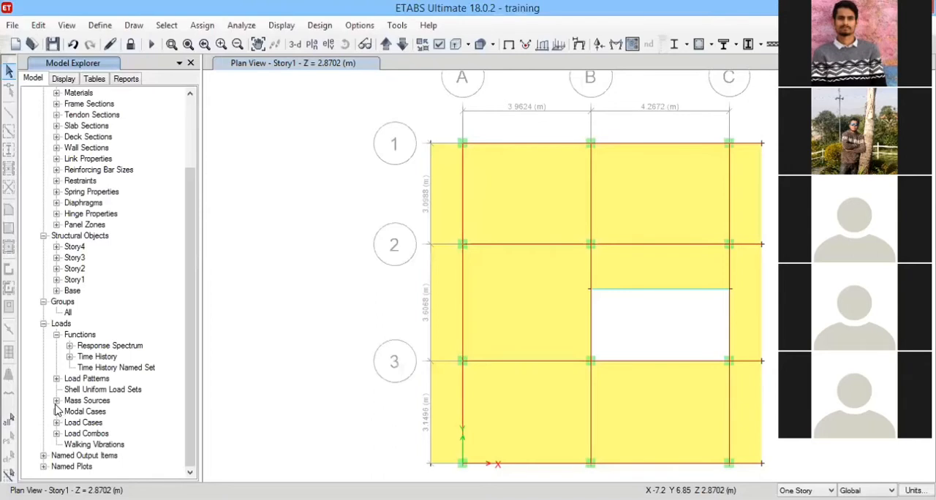
pyautogui.click(56, 401)
pyautogui.click(139, 413)
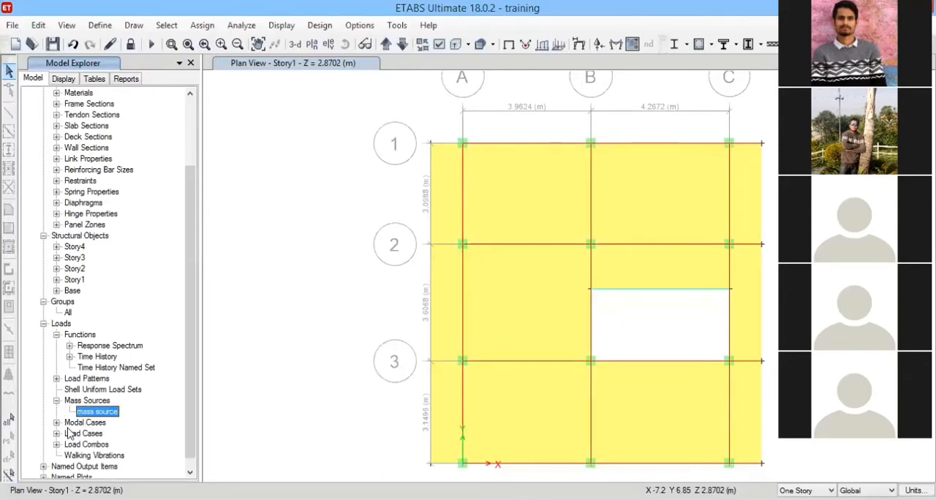
pyautogui.scroll(-1, 112, 426)
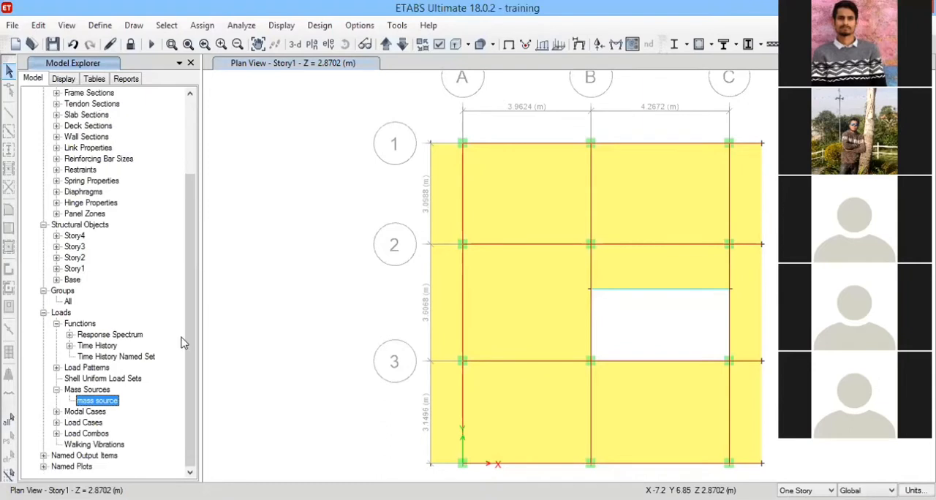
# Expand the Modal Cases, Load Cases and Load Combos branches to review their entries.
pyautogui.click(56, 411)
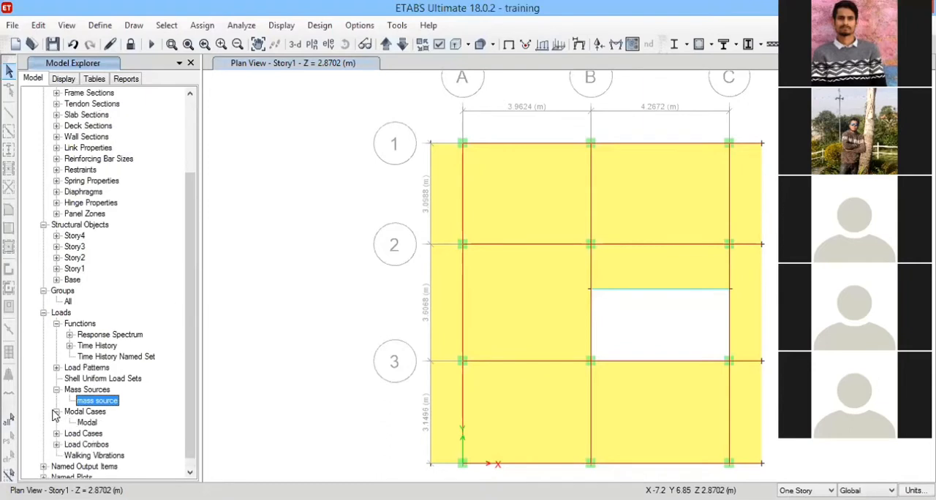
pyautogui.click(87, 422)
pyautogui.click(56, 433)
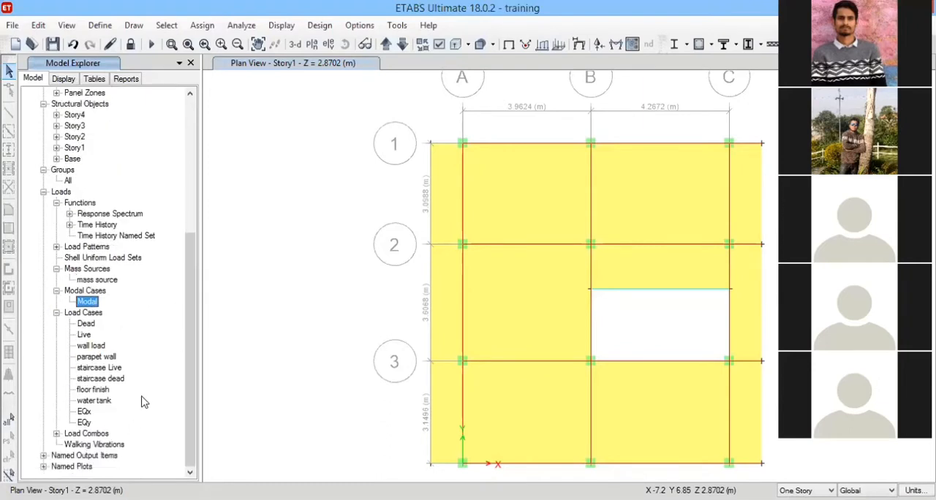
pyautogui.click(56, 434)
pyautogui.scroll(-1, 97, 307)
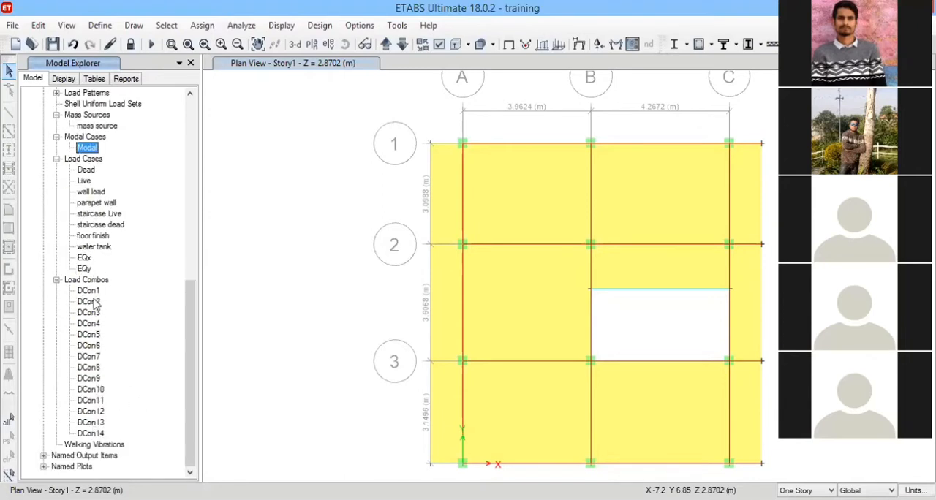
pyautogui.scroll(4, 104, 329)
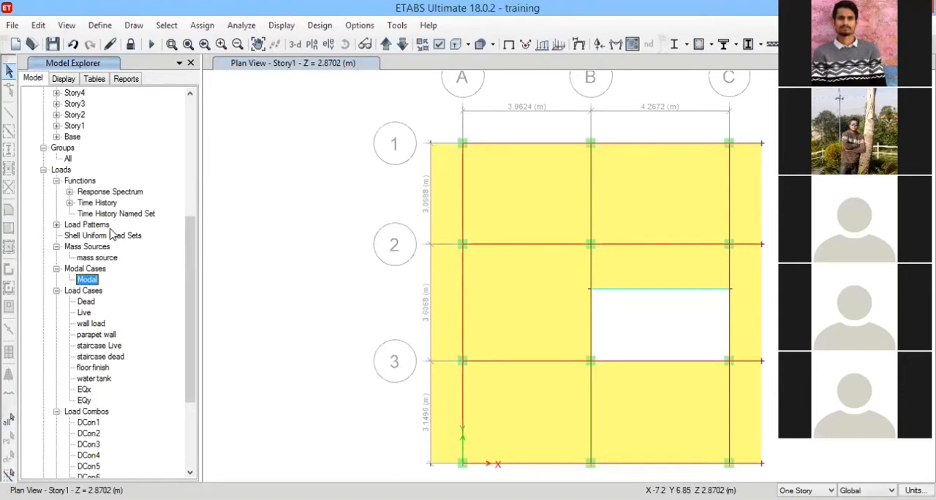
# Expand the Response Spectrum and Time History function lists and save the model.
pyautogui.click(70, 191)
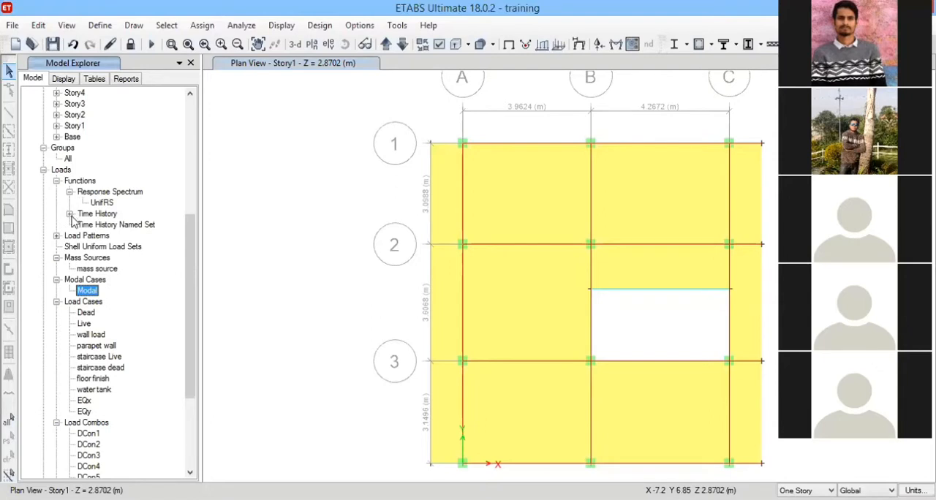
pyautogui.click(69, 213)
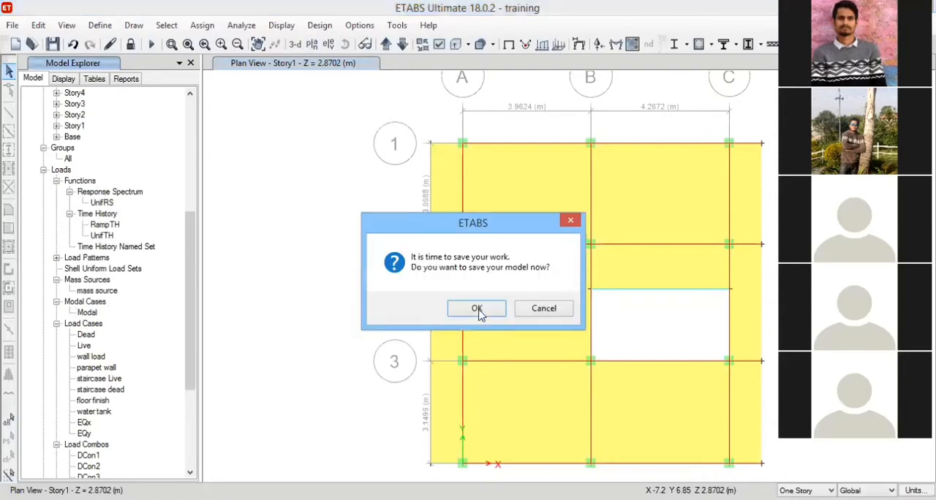
pyautogui.click(476, 308)
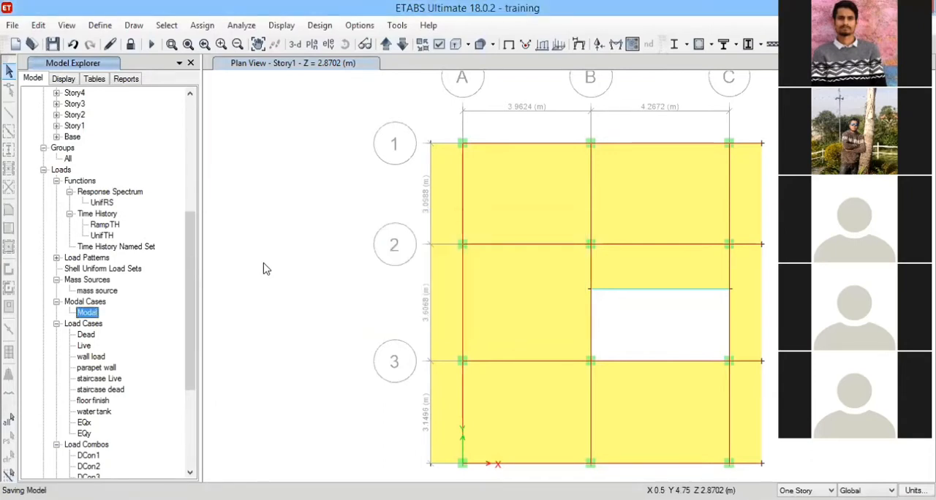
# Expand the Load Patterns branch under Loads to list the defined patterns.
pyautogui.moveTo(188, 303); pyautogui.dragTo(188, 336)
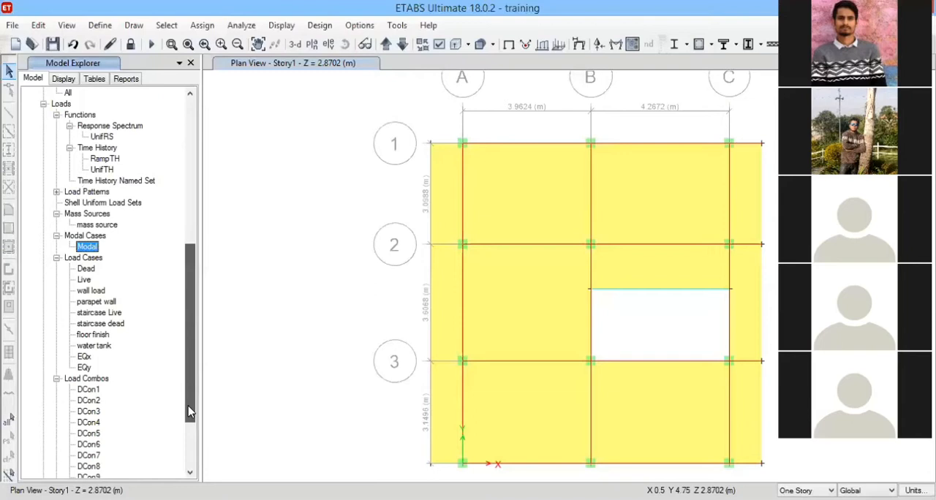
pyautogui.scroll(-3, 189, 412)
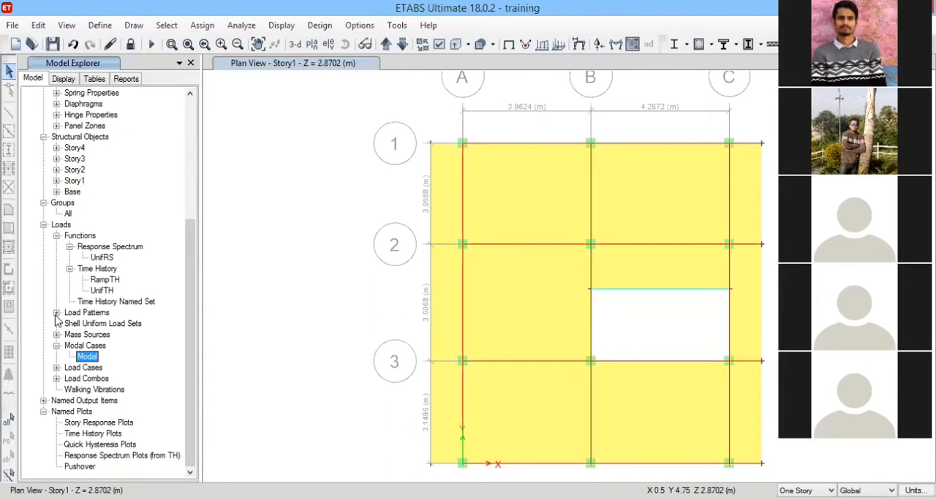
pyautogui.click(57, 312)
# Collapse the Time History, Response Spectrum, Loads and Properties branches of the model tree.
pyautogui.click(69, 268)
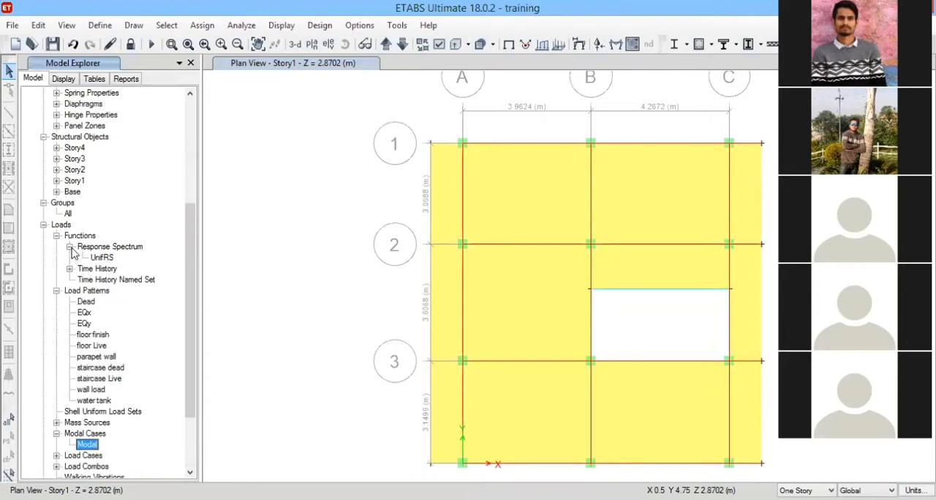
pyautogui.click(70, 247)
pyautogui.click(43, 225)
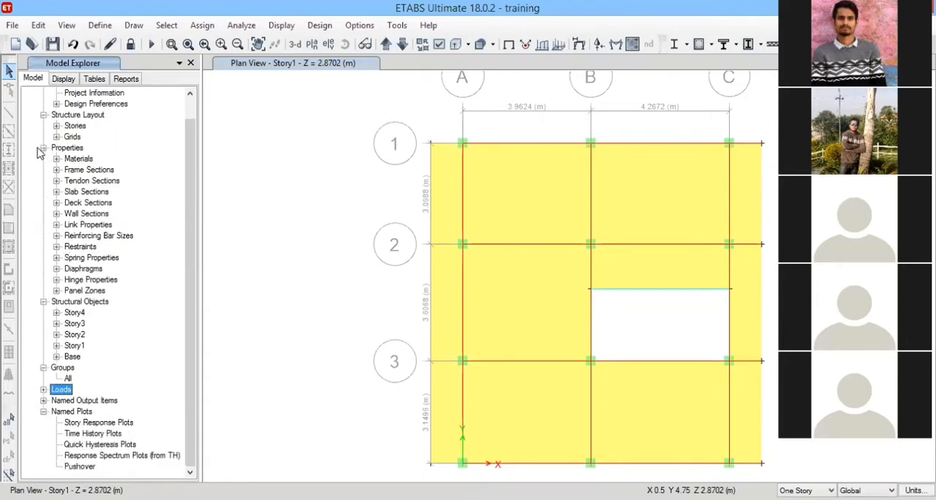
pyautogui.click(44, 148)
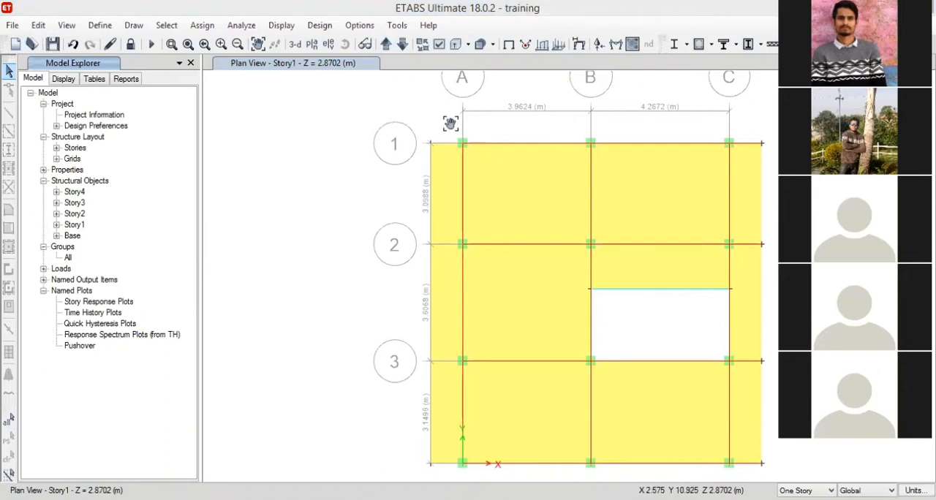
# Fit the Story1 plan fully in view at a smaller scale and expand the Loads branch again.
pyautogui.moveTo(450, 123); pyautogui.dragTo(419, 123, button='middle')
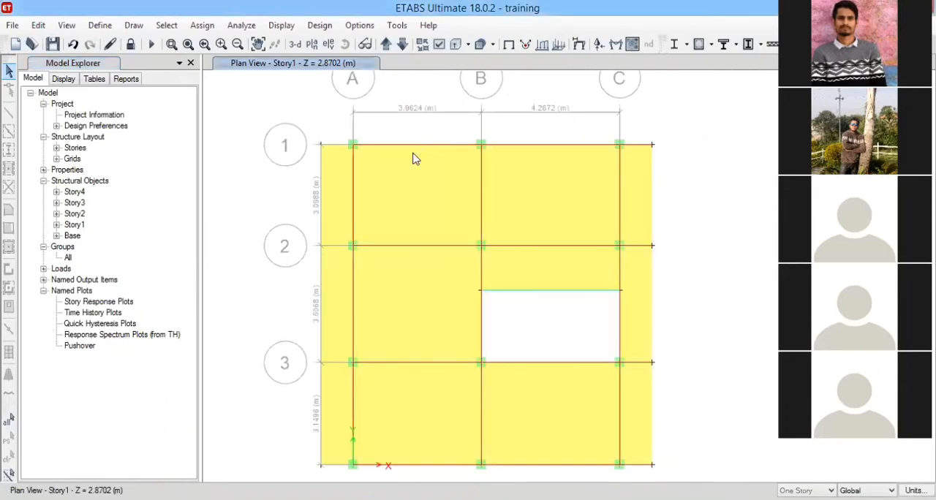
pyautogui.scroll(-2, 414, 154)
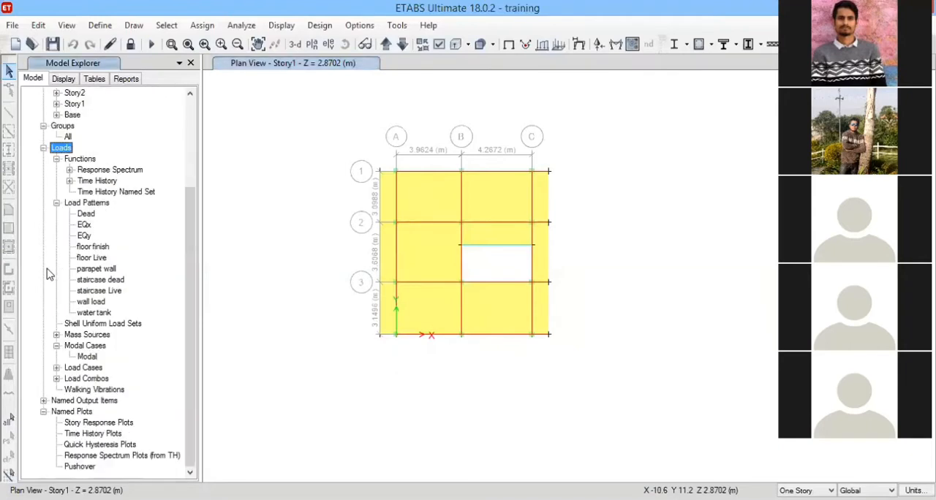
pyautogui.click(44, 268)
# Show the Modal Participating Mass Ratios table from the Modal Information results under Structure Output.
pyautogui.hotkey('ctrl', 't')
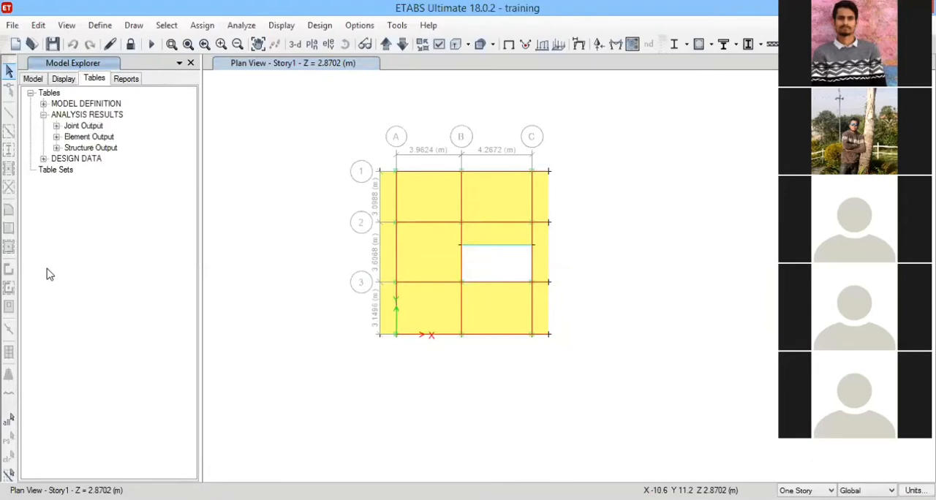
pyautogui.click(57, 148)
pyautogui.click(70, 170)
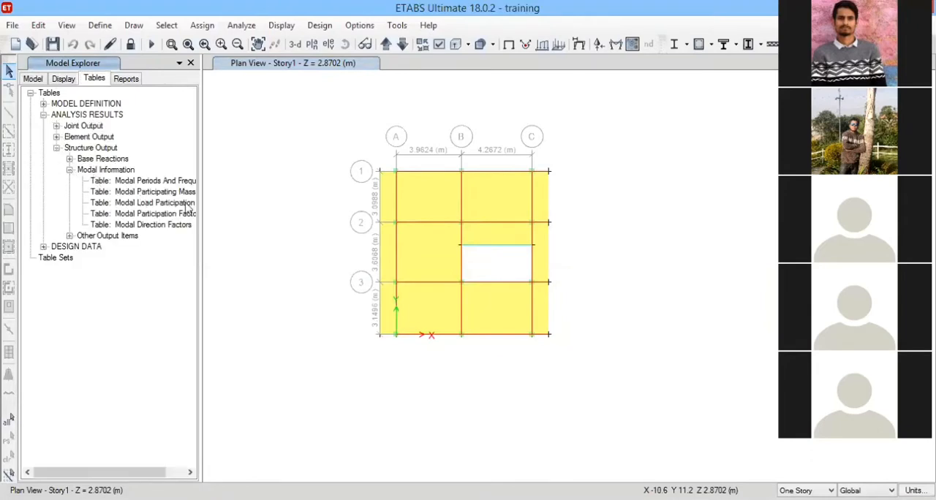
pyautogui.click(166, 192)
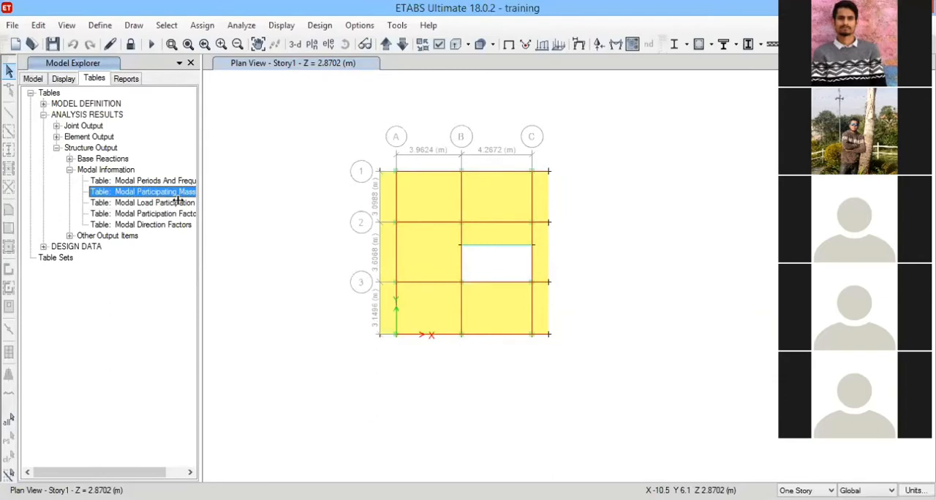
pyautogui.rightClick(135, 194)
pyautogui.click(265, 208)
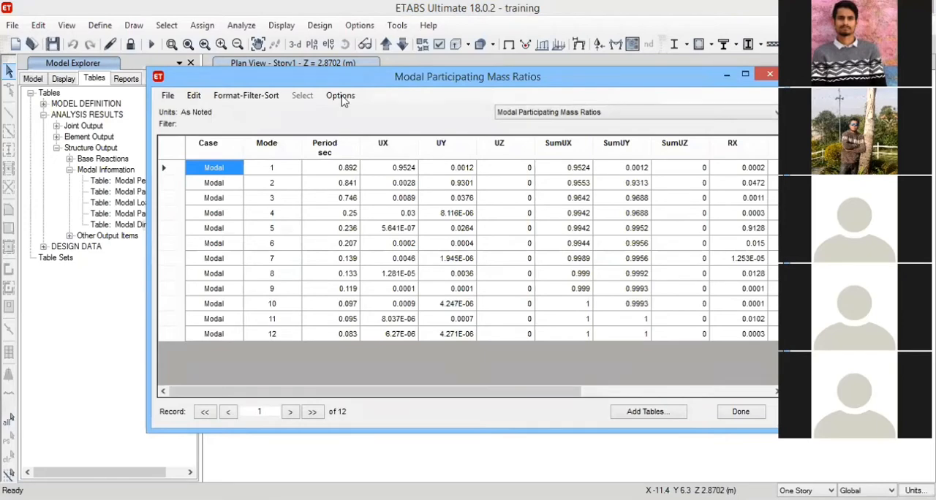
# Close and reopen the Modal Participating Mass Ratios table, and open its list of available tables.
pyautogui.click(64, 79)
pyautogui.click(93, 78)
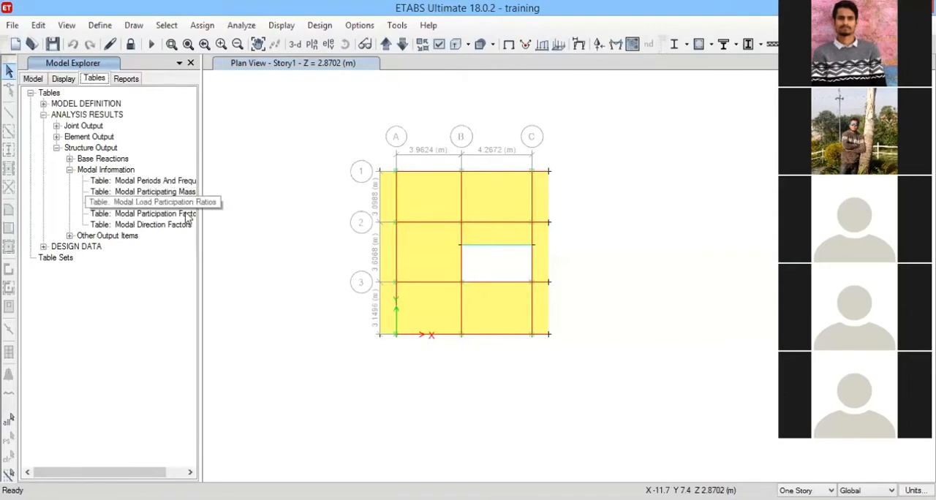
pyautogui.click(125, 193)
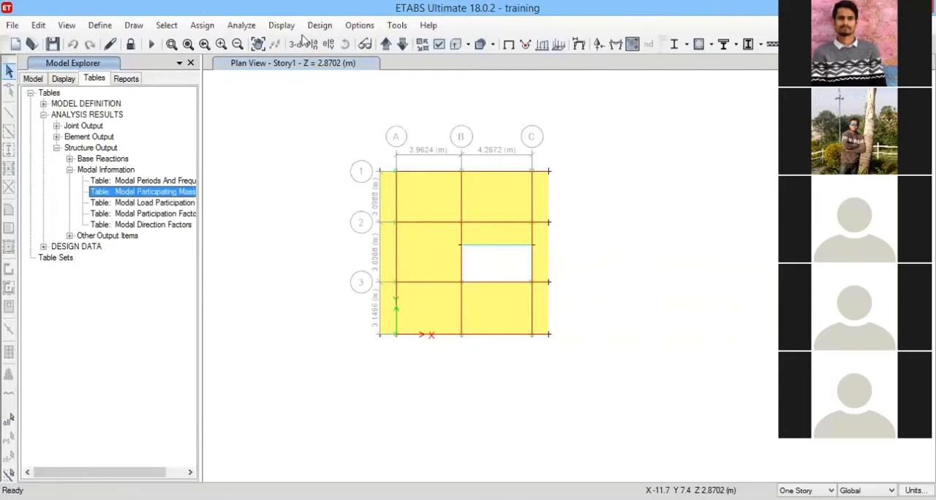
pyautogui.rightClick(183, 209)
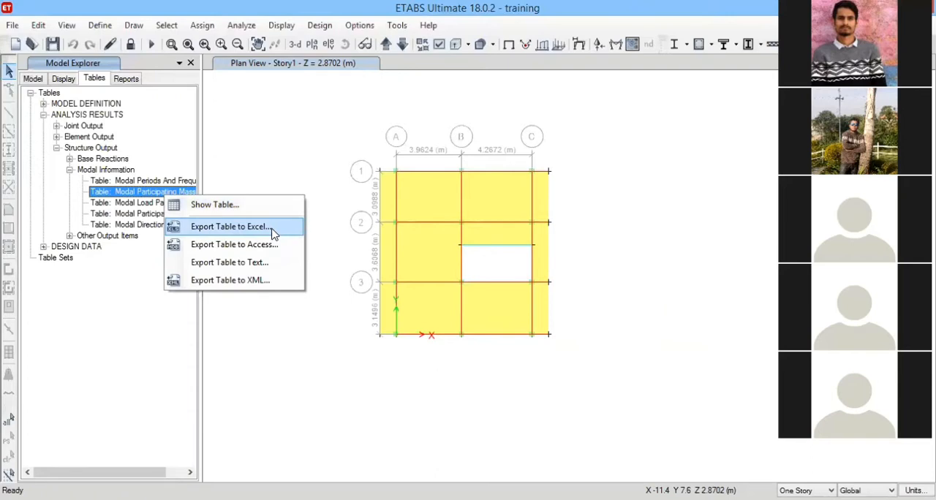
pyautogui.click(219, 205)
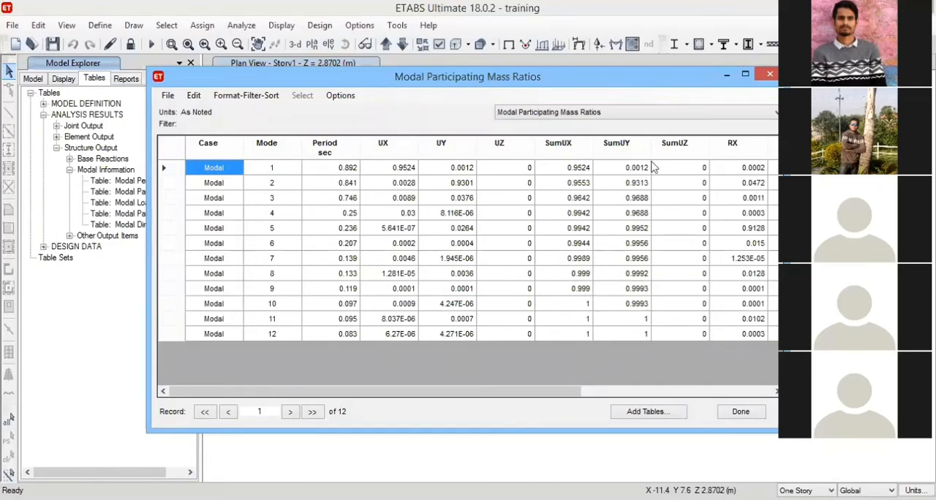
pyautogui.click(667, 112)
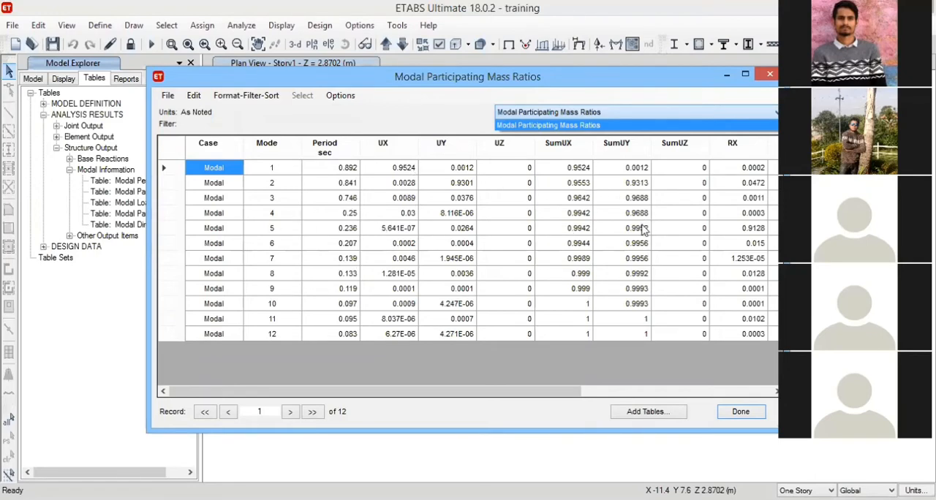
# Dismiss the list of available tables and close the Modal Participating Mass Ratios table.
pyautogui.click(589, 327)
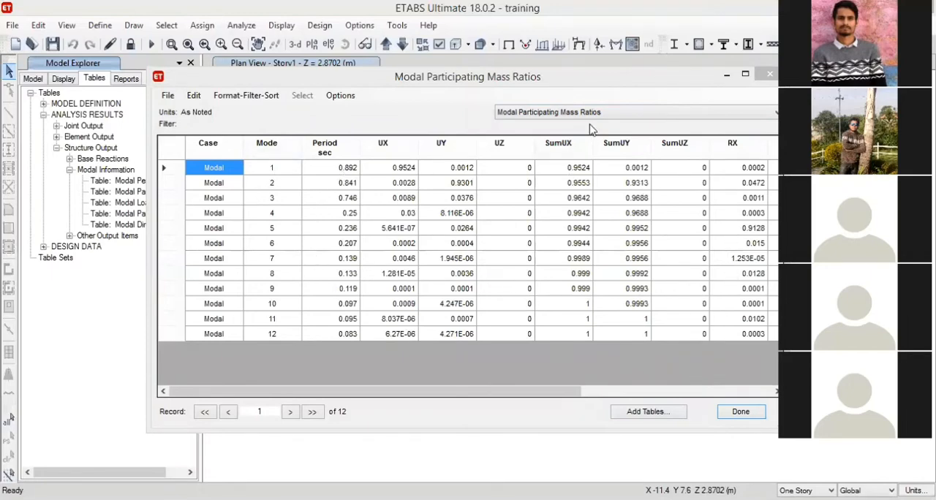
pyautogui.click(547, 76)
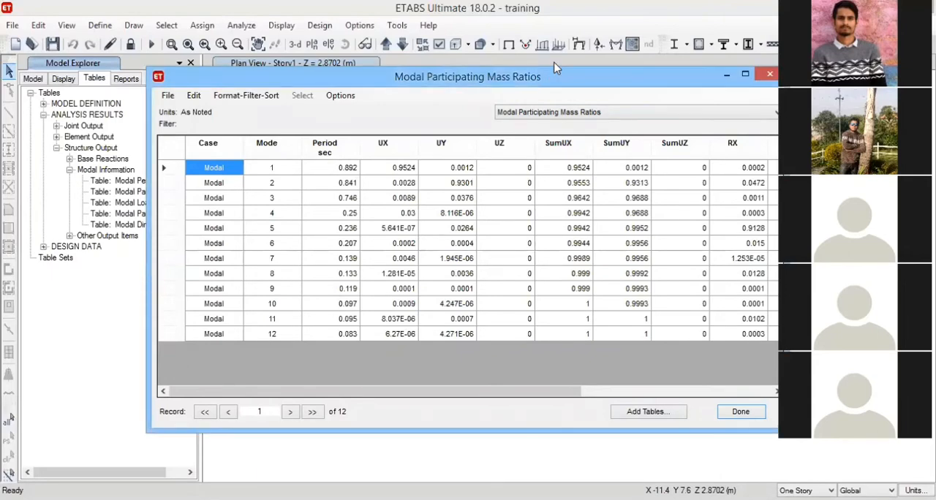
pyautogui.moveTo(556, 74); pyautogui.dragTo(546, 24)
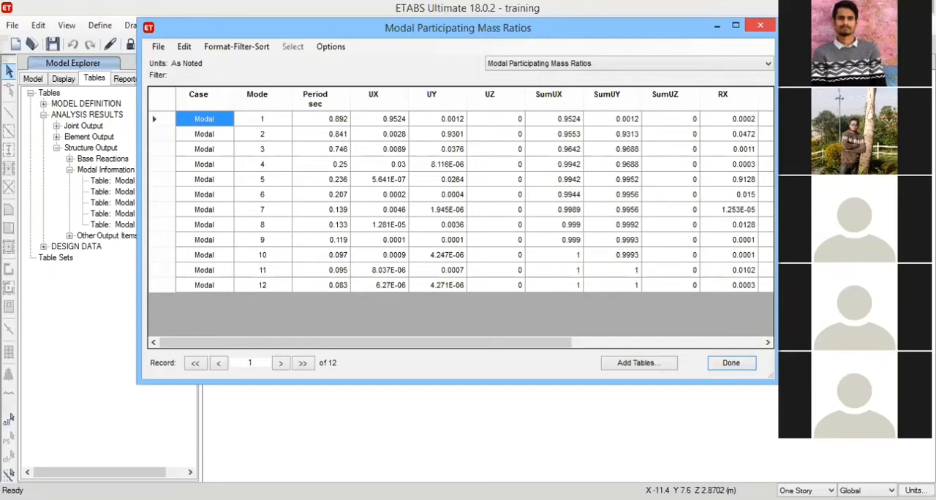
pyautogui.click(761, 25)
# Show the Base Reactions table from the Structure Output results.
pyautogui.click(70, 158)
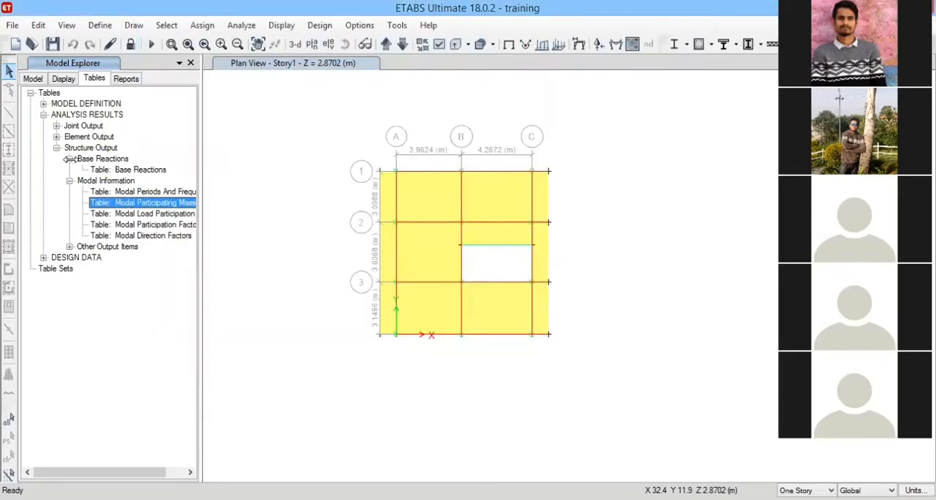
pyautogui.click(124, 170)
pyautogui.rightClick(125, 170)
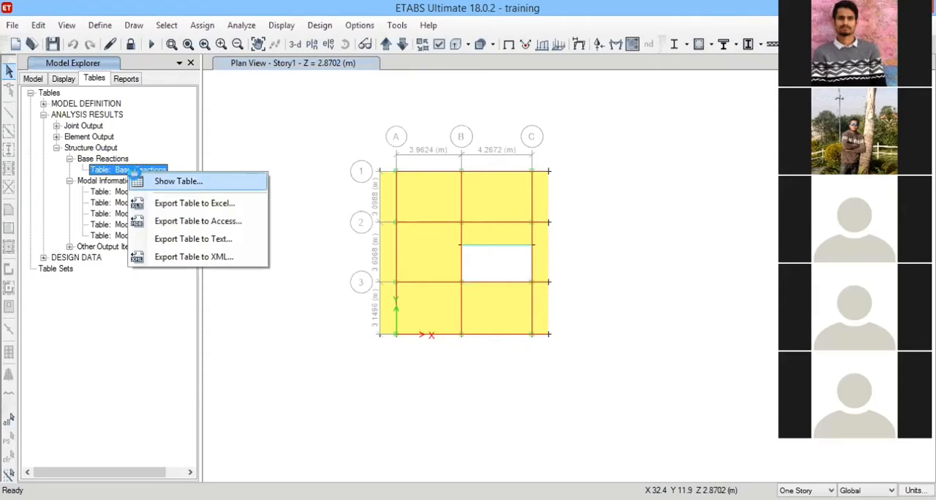
pyautogui.click(136, 180)
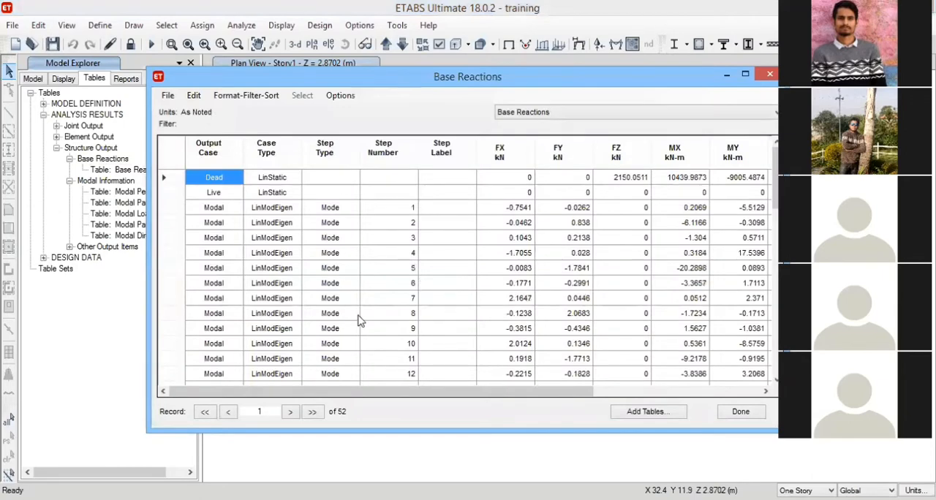
# Examine the base reactions for the modal, static load, EQx, EQy and design combination cases, and close the table.
pyautogui.click(357, 314)
pyautogui.scroll(-3, 361, 310)
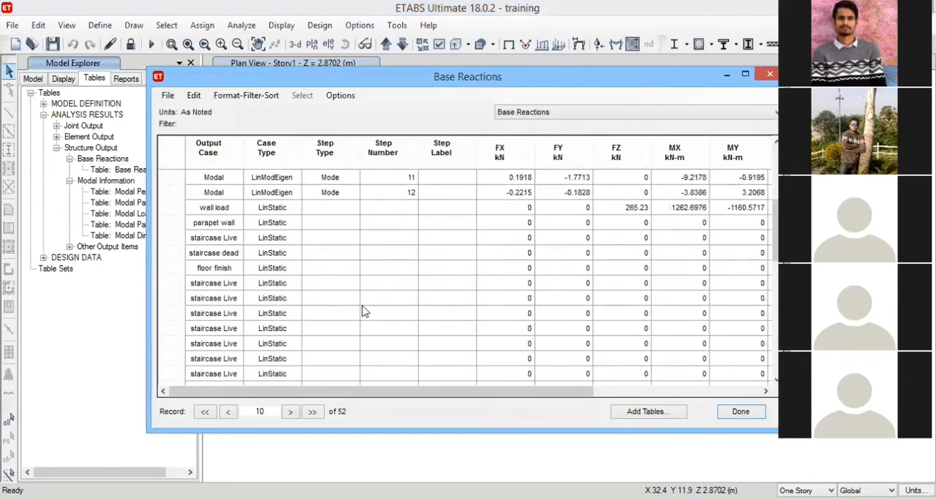
pyautogui.scroll(-5, 244, 285)
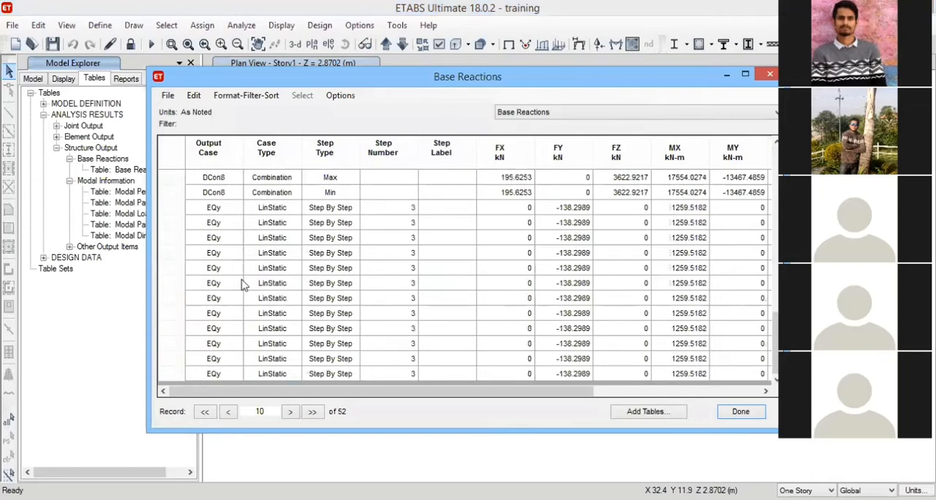
pyautogui.scroll(5, 244, 285)
pyautogui.click(272, 222)
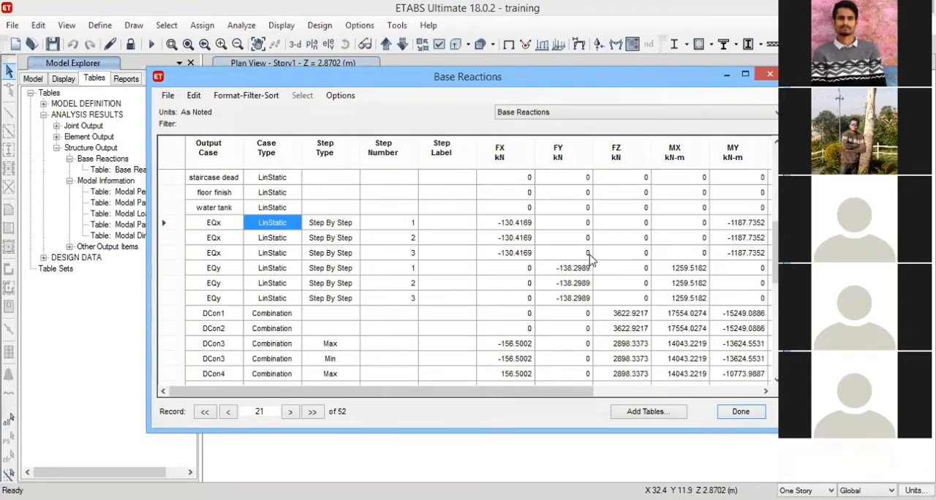
pyautogui.scroll(4, 591, 259)
pyautogui.scroll(2, 590, 259)
pyautogui.scroll(-9, 399, 234)
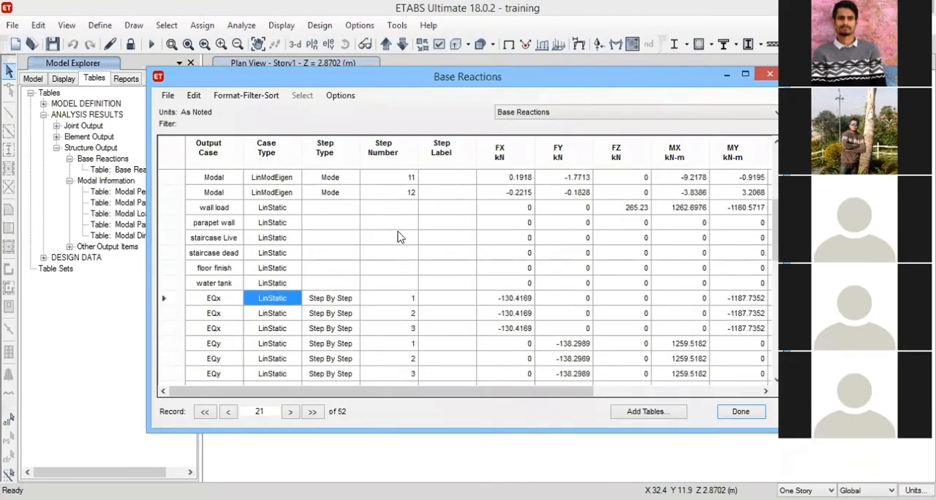
pyautogui.scroll(-5, 475, 241)
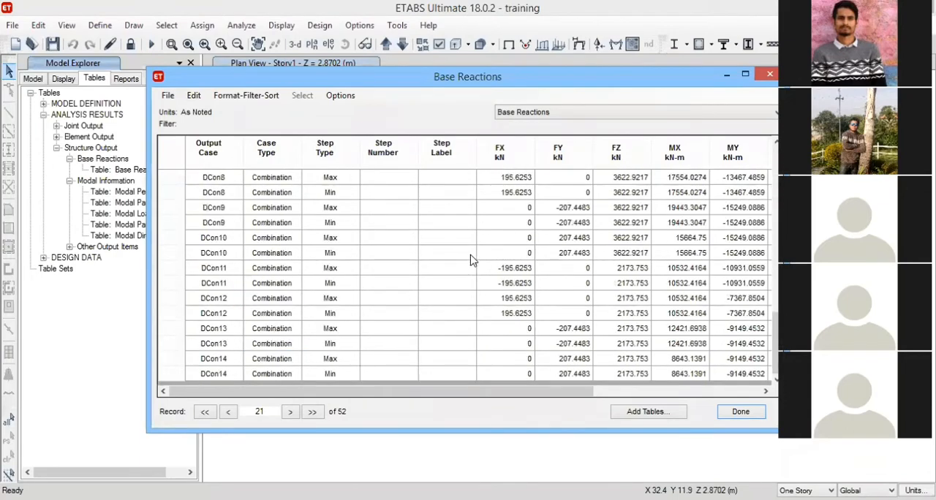
pyautogui.scroll(3, 475, 256)
pyautogui.scroll(6, 618, 383)
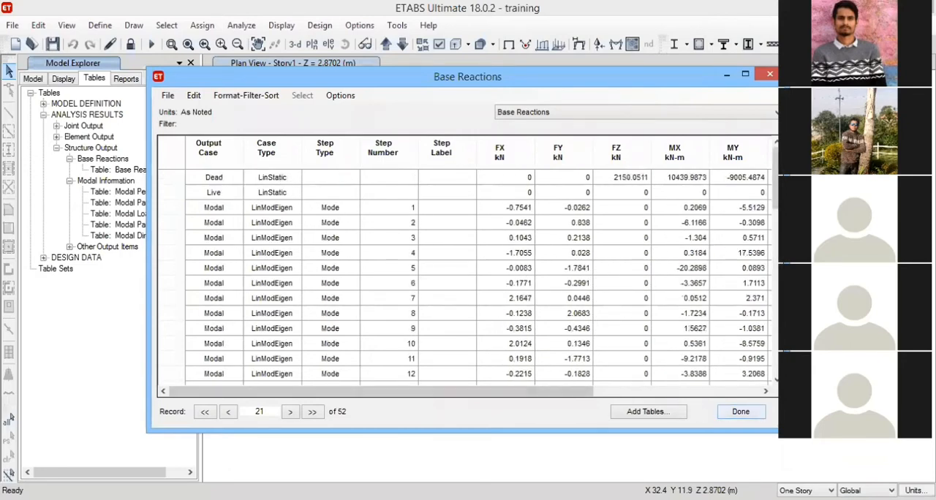
pyautogui.click(117, 170)
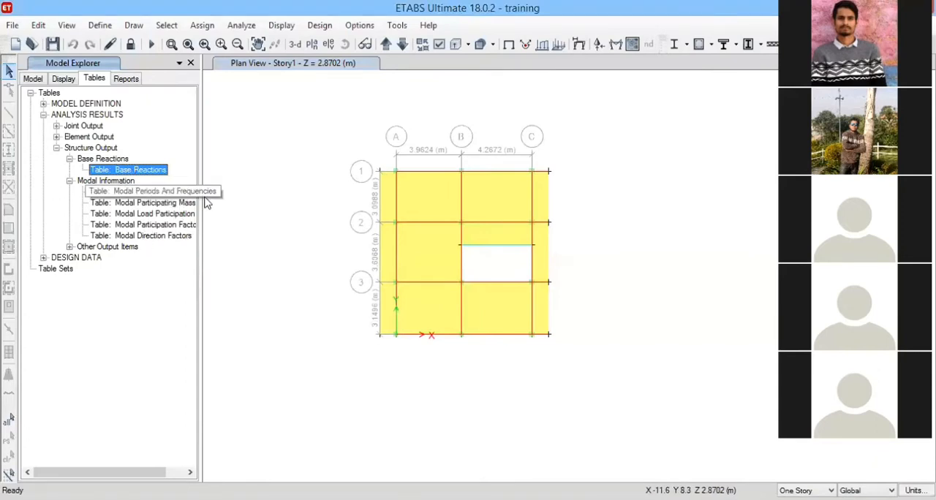
# Show the Story Forces table from Other Output Items and review its story shears, torsion and moments.
pyautogui.click(71, 246)
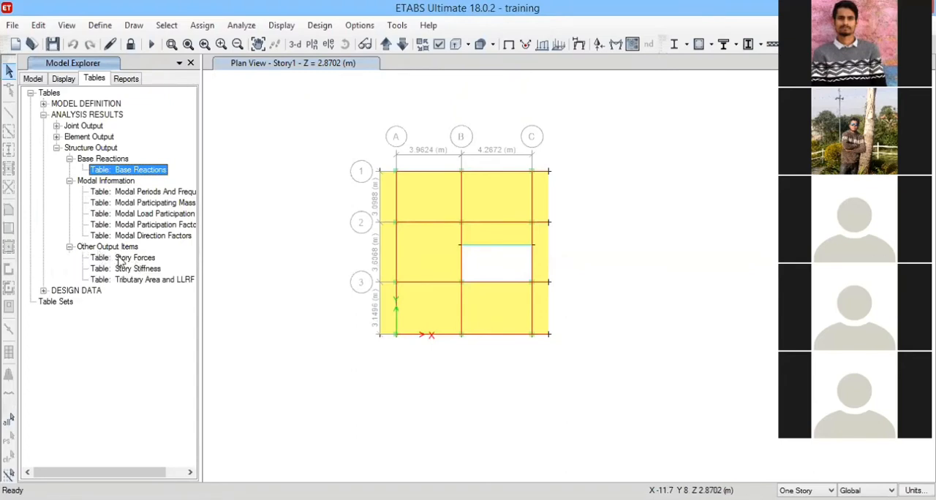
pyautogui.click(123, 259)
pyautogui.rightClick(132, 267)
pyautogui.click(175, 264)
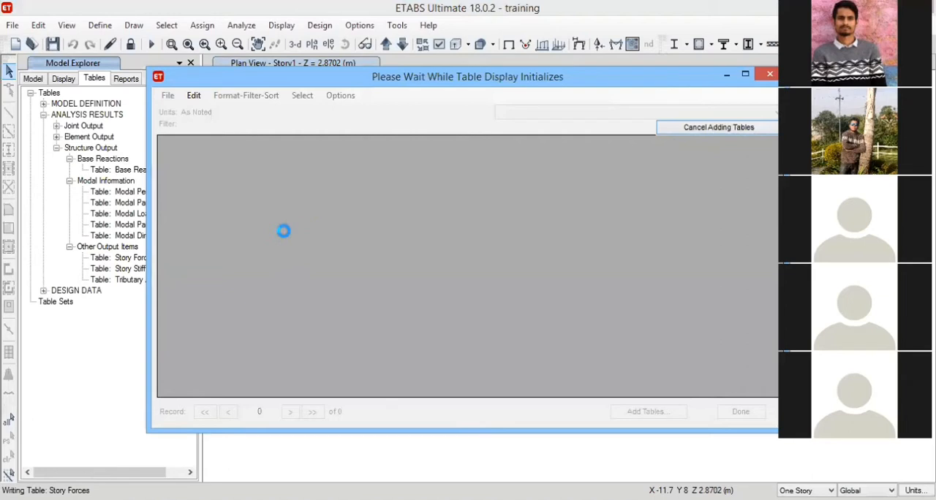
pyautogui.click(413, 266)
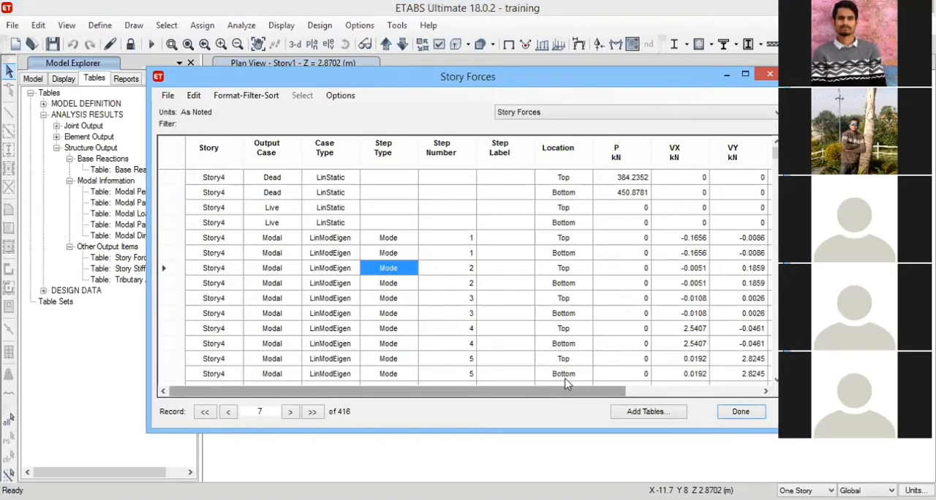
pyautogui.hscroll(3, 511, 320)
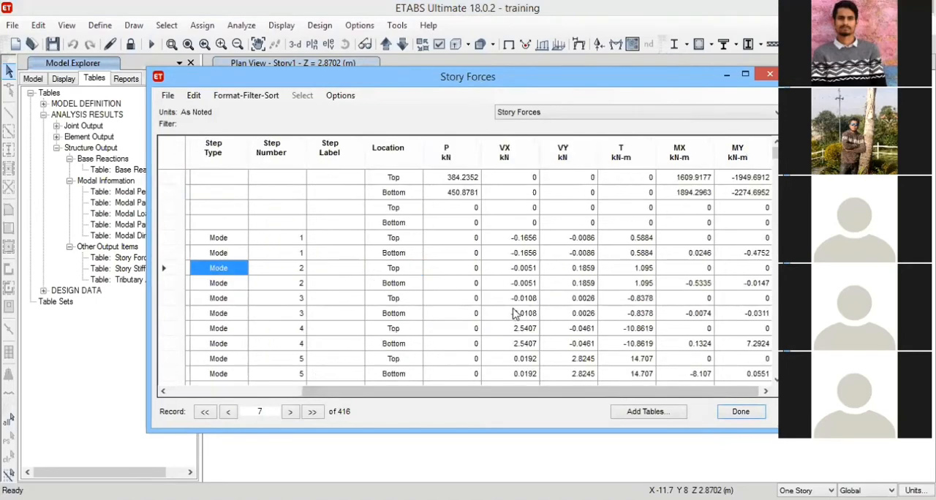
pyautogui.scroll(-11, 541, 295)
pyautogui.scroll(4, 563, 284)
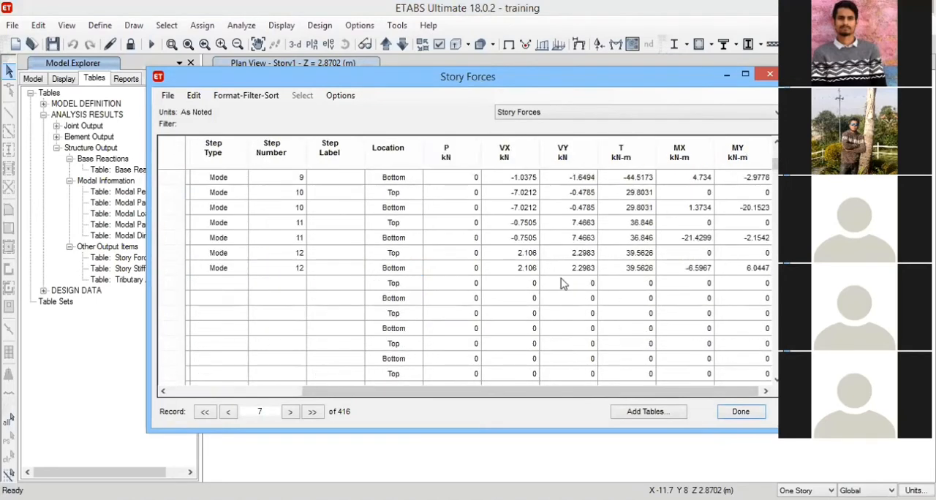
pyautogui.scroll(7, 563, 284)
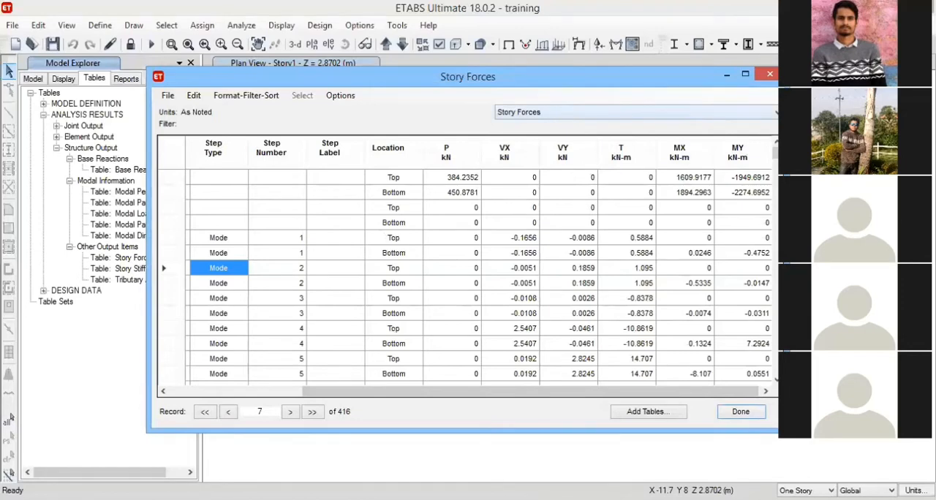
# Close the Story Forces table and expand the Design Definition Data branches for preferences, frame assignments, area/strip/punching assignments and load combinations.
pyautogui.click(72, 319)
pyautogui.click(57, 301)
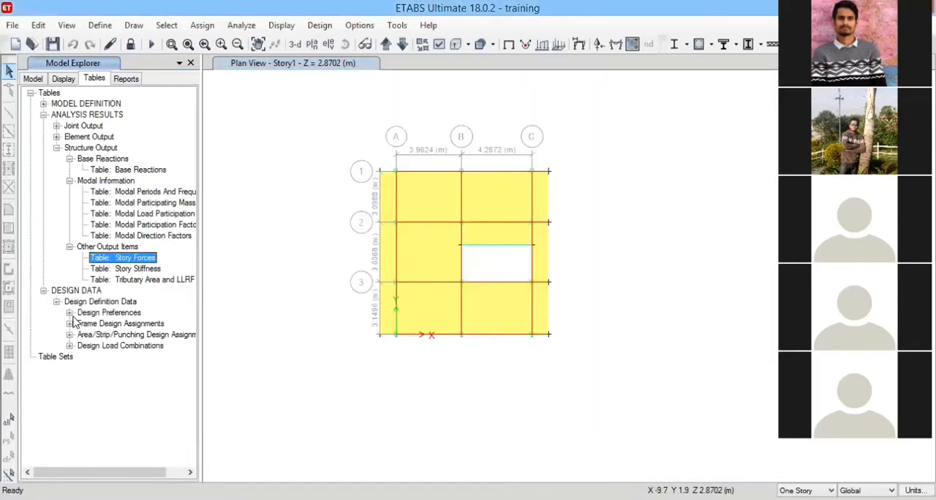
pyautogui.click(70, 312)
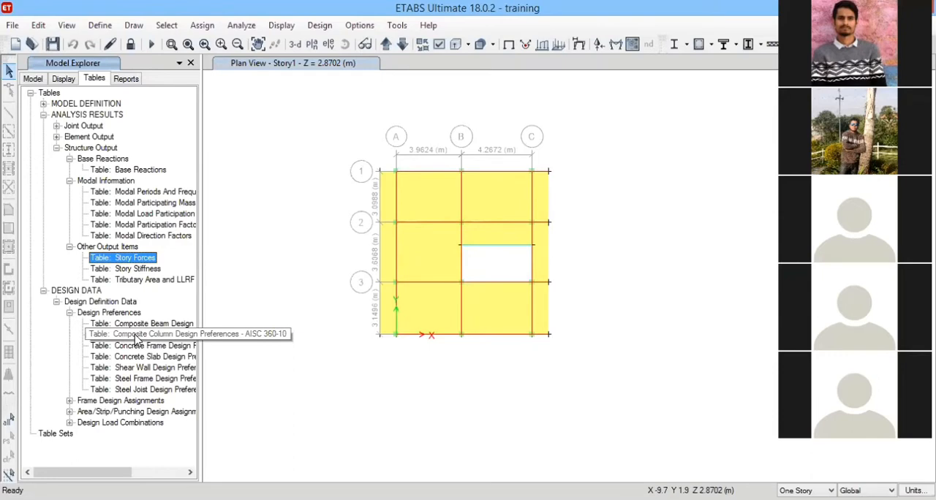
pyautogui.hscroll(2, 135, 335)
pyautogui.click(28, 401)
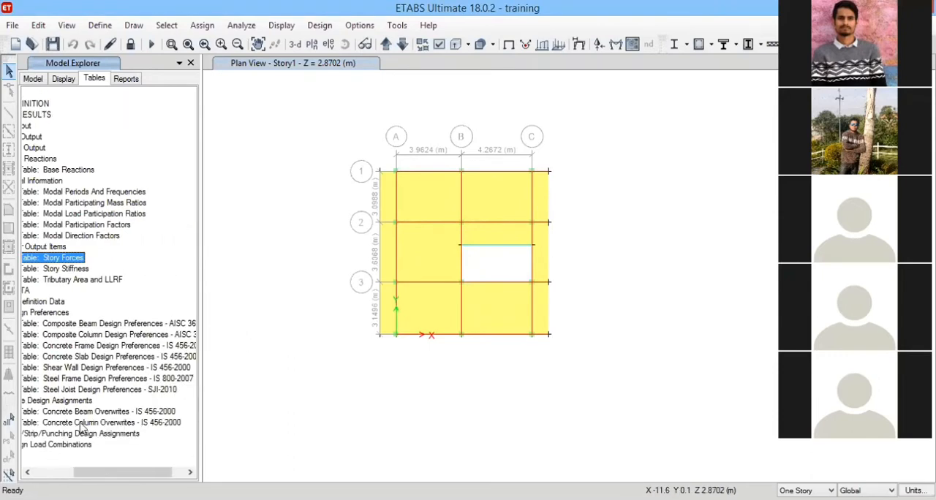
pyautogui.click(39, 434)
pyautogui.click(39, 467)
# Collapse the Structure Output and Design Definition Data branches of the table tree.
pyautogui.moveTo(190, 293); pyautogui.dragTo(246, 115)
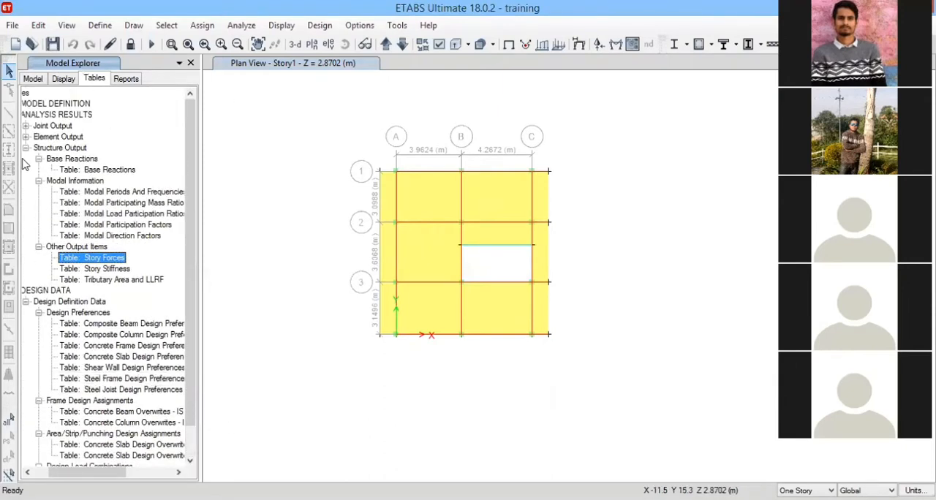
pyautogui.click(26, 148)
pyautogui.click(25, 170)
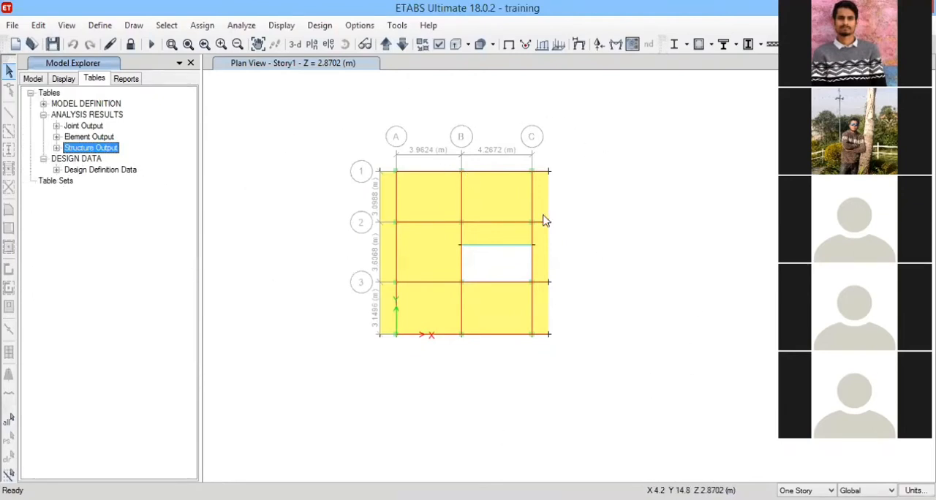
pyautogui.moveTo(592, 211); pyautogui.dragTo(556, 232, button='middle')
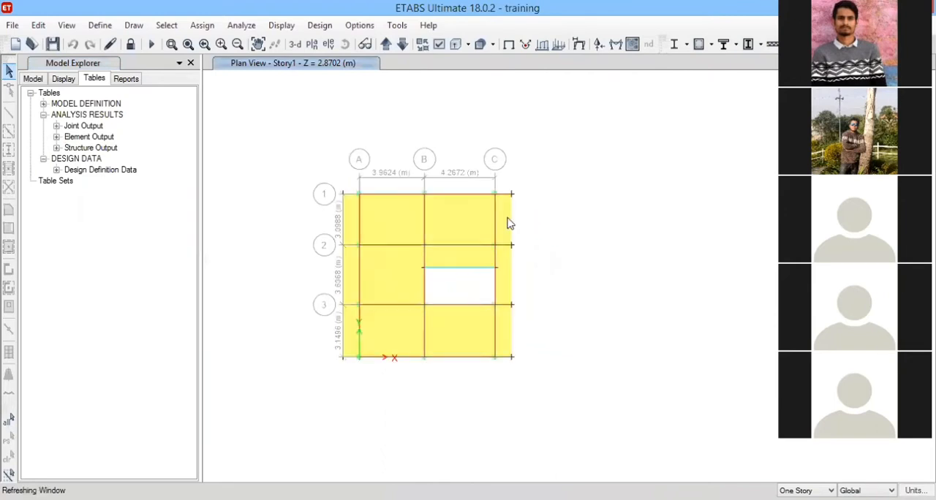
pyautogui.scroll(3, 417, 220)
pyautogui.scroll(-3, 416, 218)
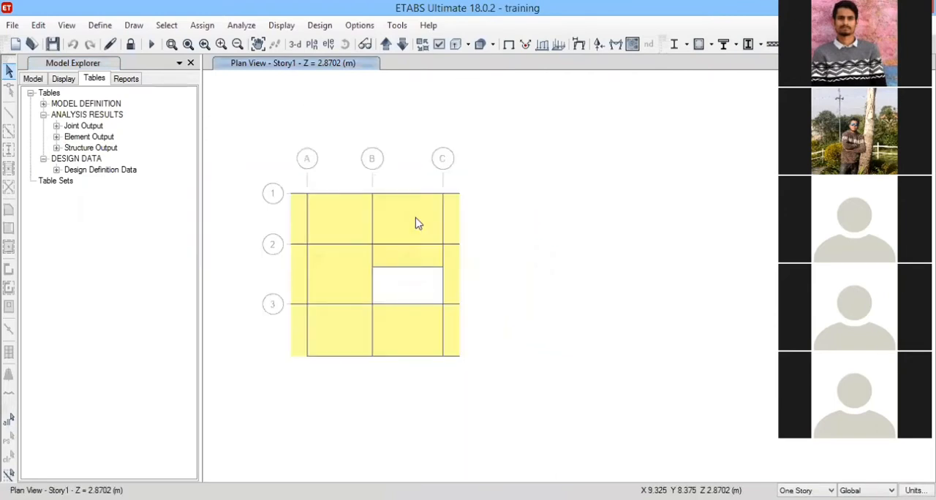
pyautogui.scroll(-2, 417, 221)
pyautogui.scroll(2, 376, 215)
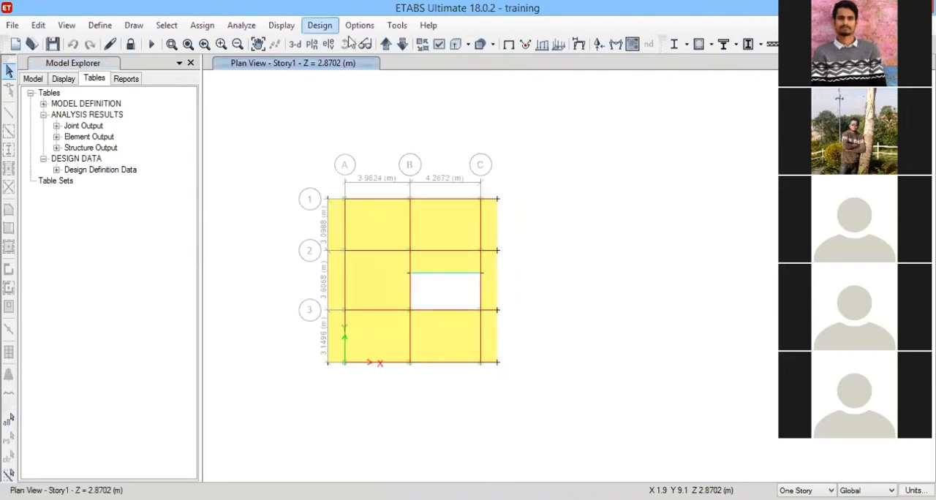
pyautogui.click(320, 25)
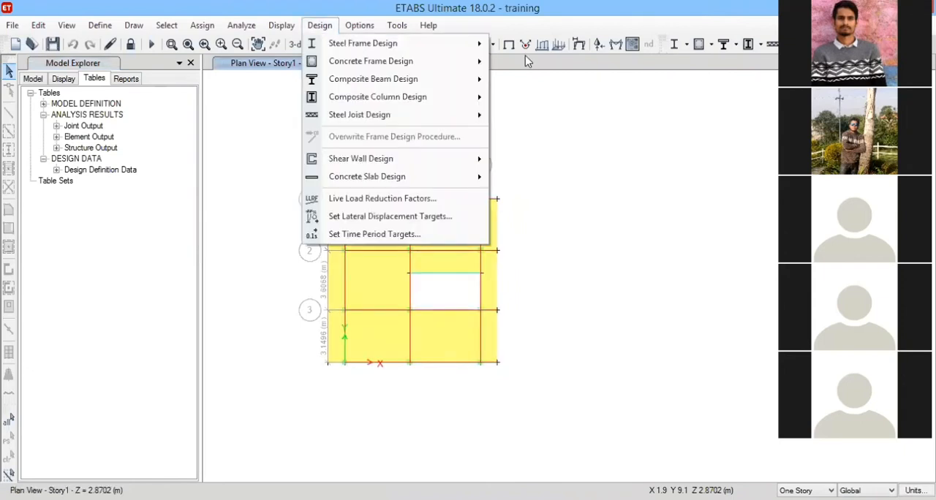
pyautogui.moveTo(475, 61)
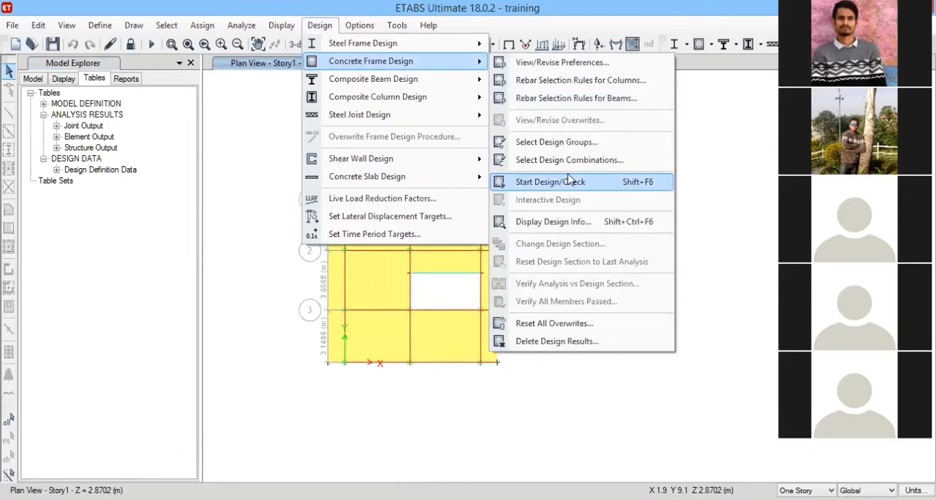
pyautogui.click(715, 184)
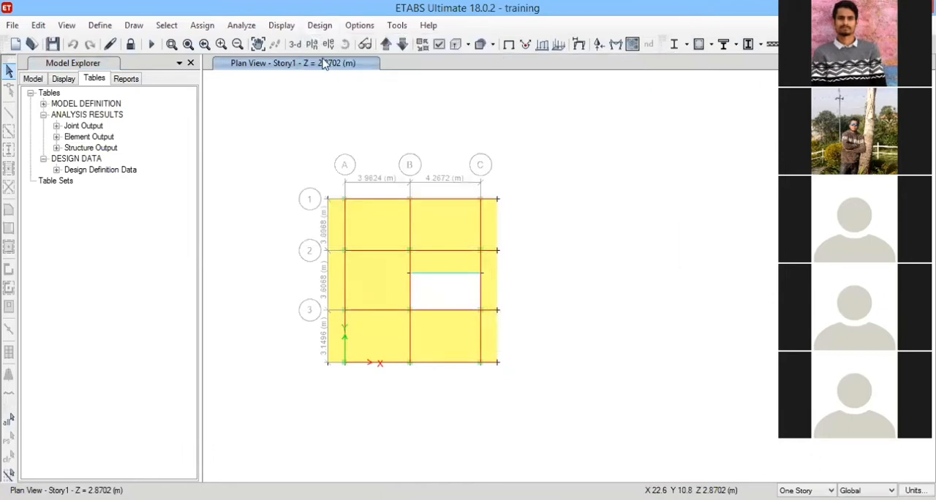
# Switch the plan view to the 3-D view and run the concrete frame design check.
pyautogui.click(294, 44)
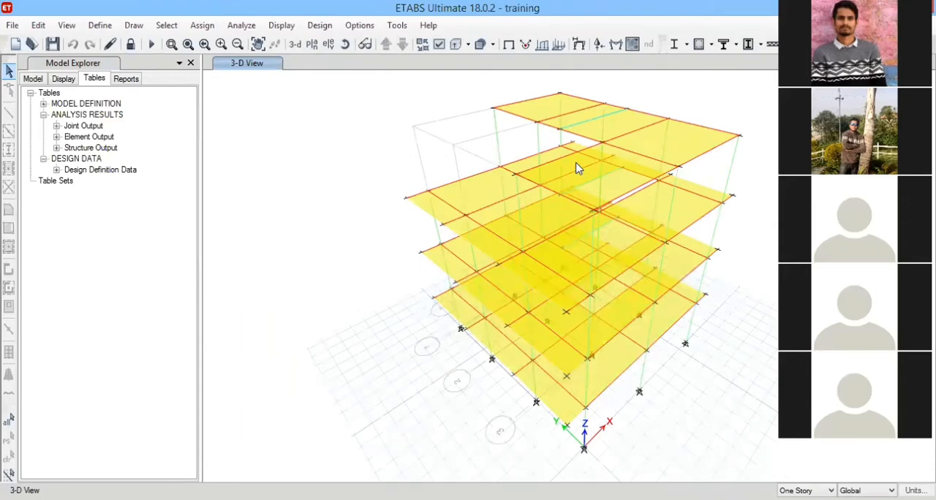
pyautogui.hotkey('shift', 'F6')
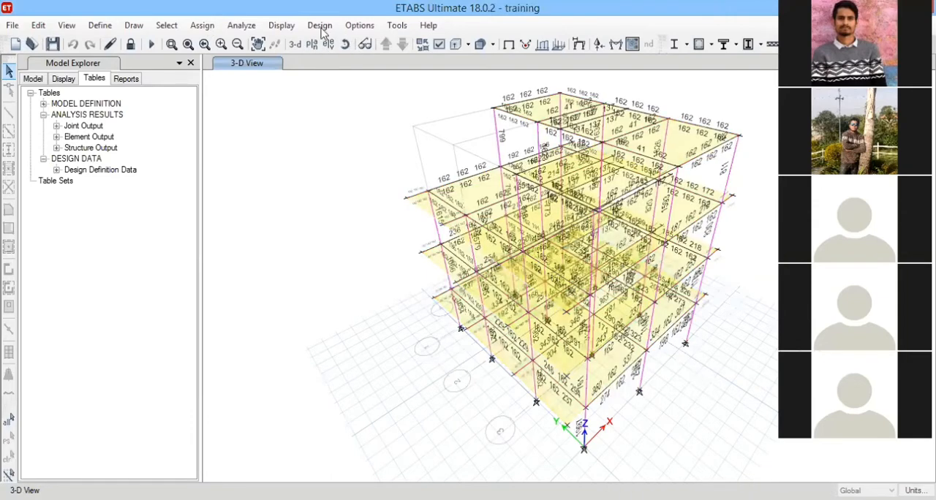
# Verify that all concrete frame members passed the design check.
pyautogui.click(319, 28)
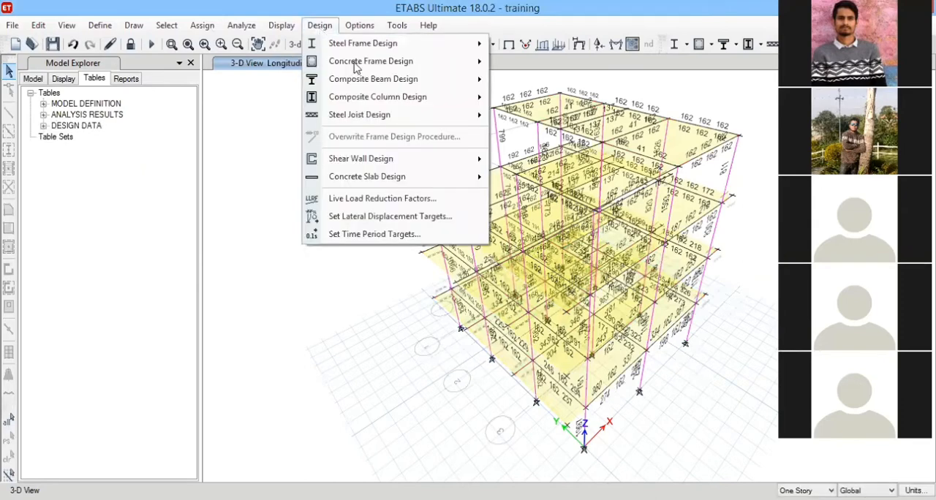
pyautogui.moveTo(468, 61)
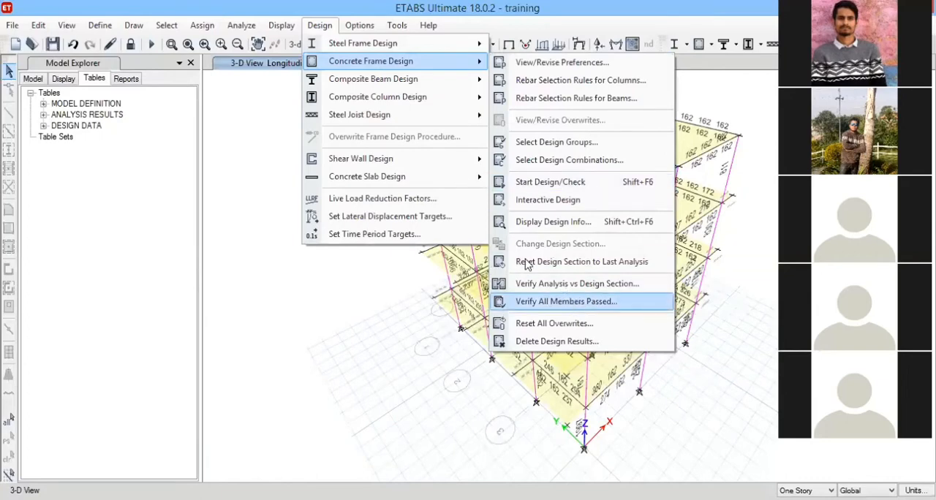
pyautogui.press('Return')
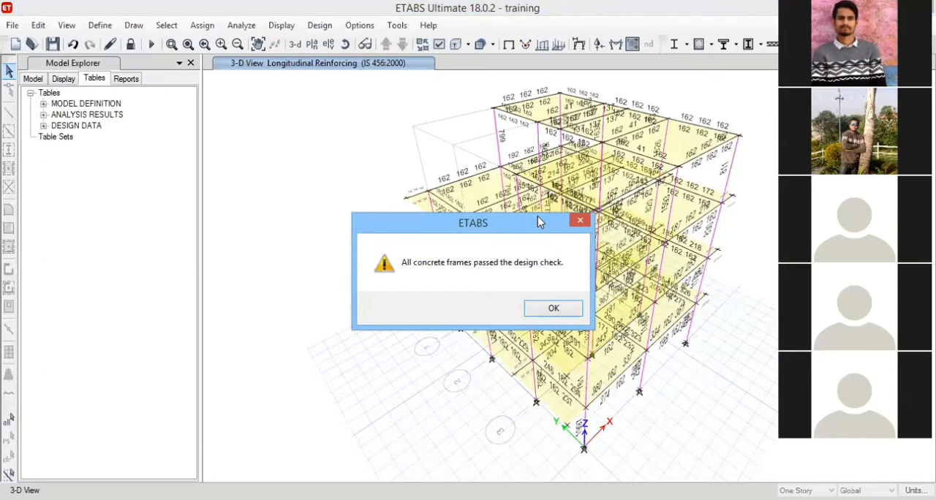
# Dismiss the design check message and examine the longitudinal reinforcement values on the beams and columns of the 3-D model.
pyautogui.moveTo(538, 217); pyautogui.dragTo(375, 130)
pyautogui.click(375, 217)
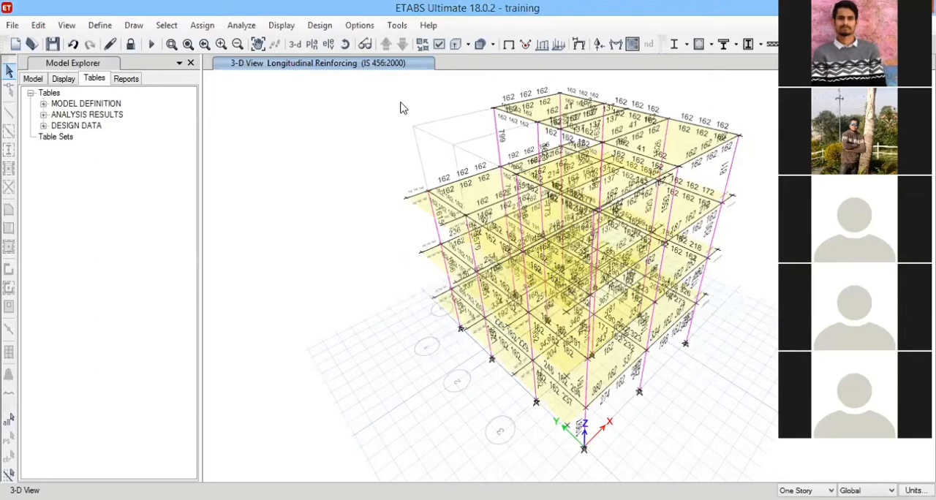
pyautogui.scroll(-5, 400, 109)
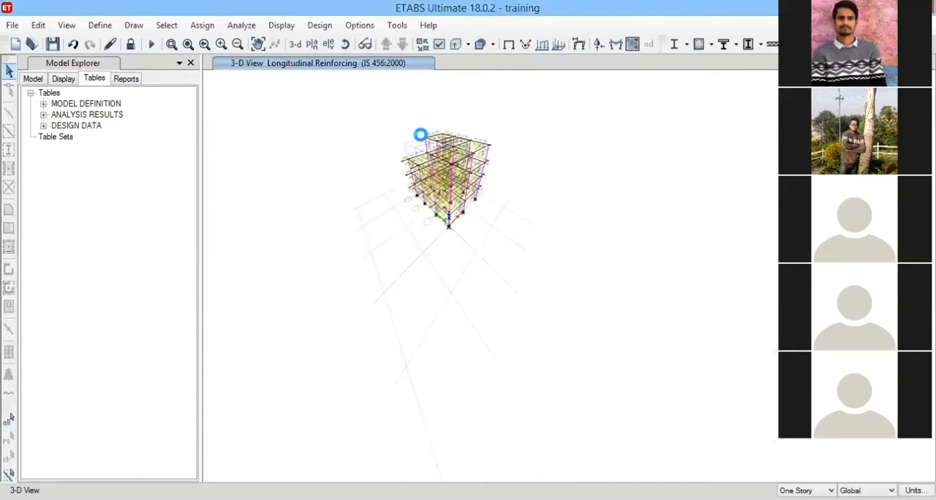
pyautogui.scroll(5, 420, 135)
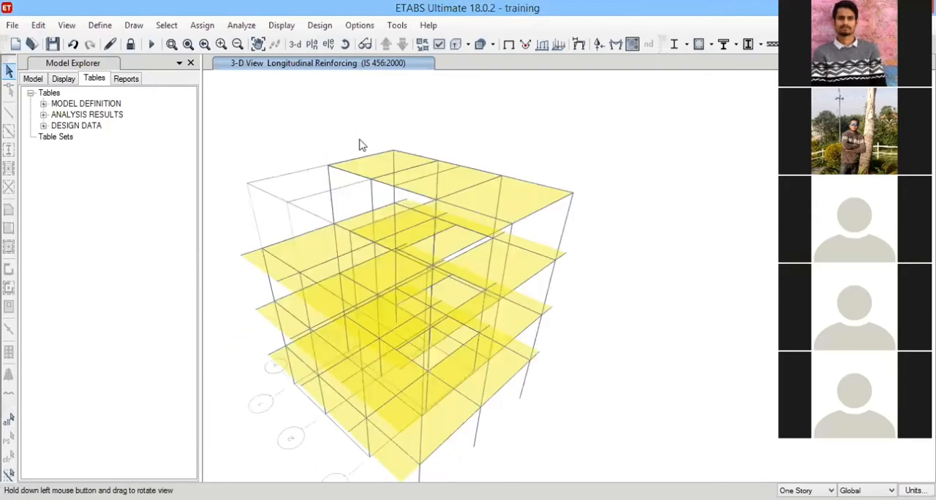
pyautogui.scroll(-2, 407, 132)
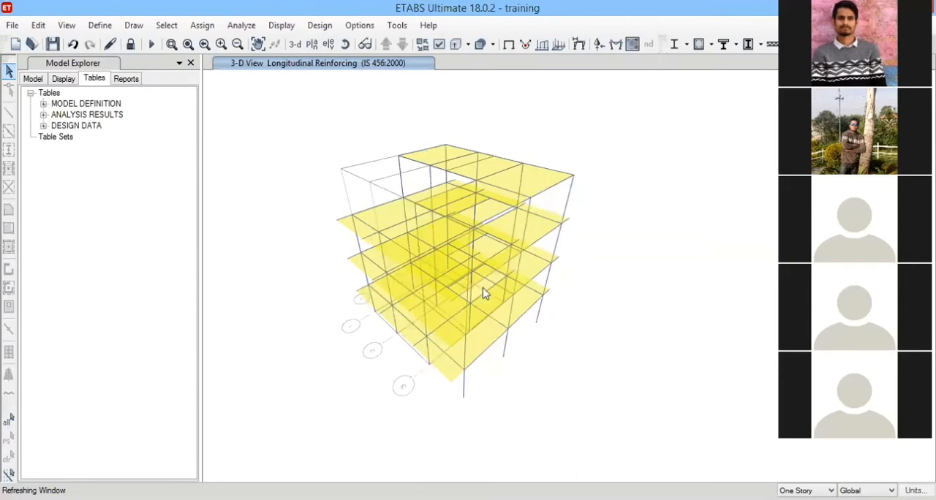
pyautogui.scroll(2, 438, 238)
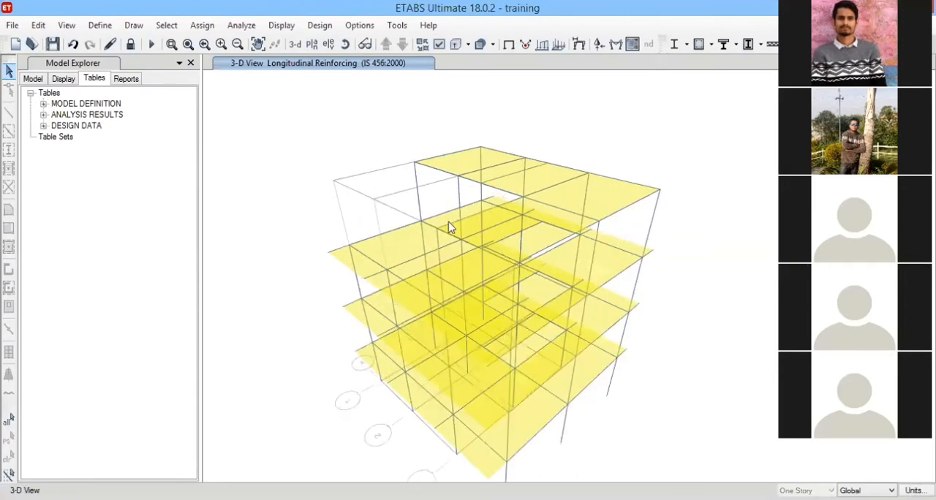
pyautogui.scroll(1, 541, 144)
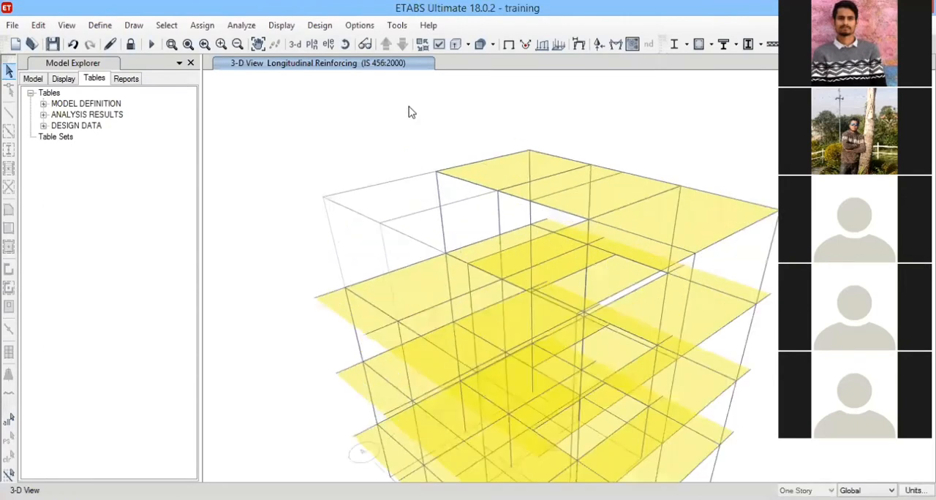
pyautogui.scroll(-2, 410, 113)
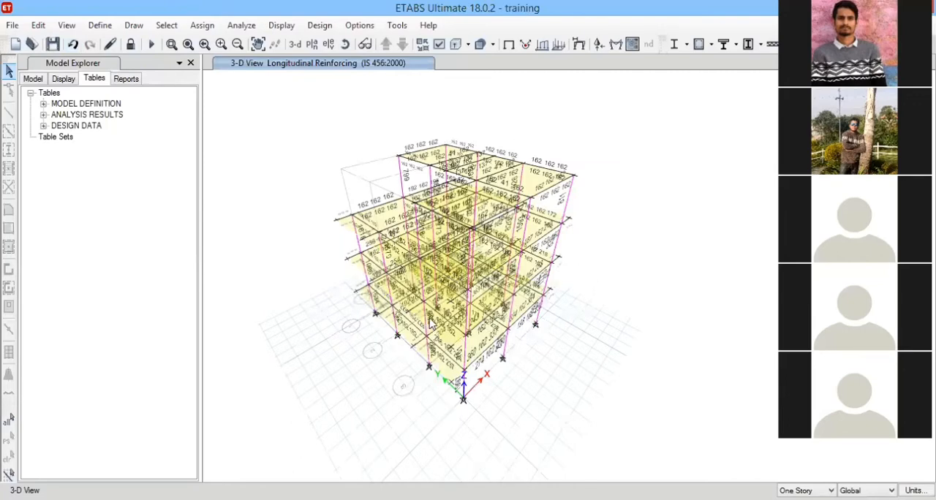
pyautogui.moveTo(428, 318); pyautogui.dragTo(451, 312, button='middle')
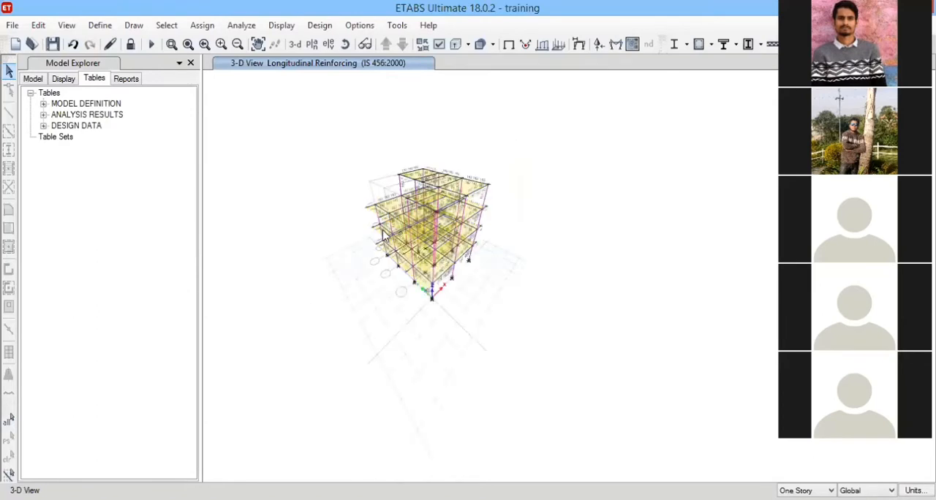
pyautogui.moveTo(382, 230); pyautogui.dragTo(389, 255, button='middle')
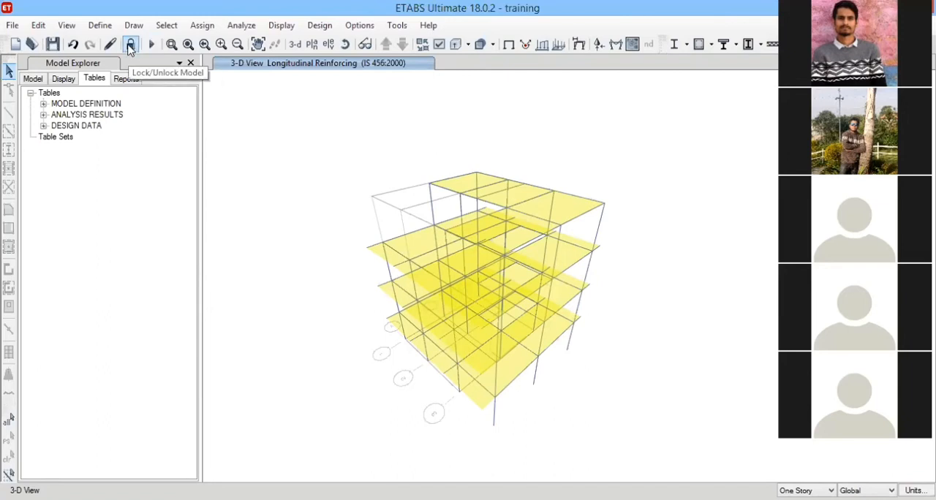
# Unlock the model and accept deleting the analysis results.
pyautogui.click(101, 25)
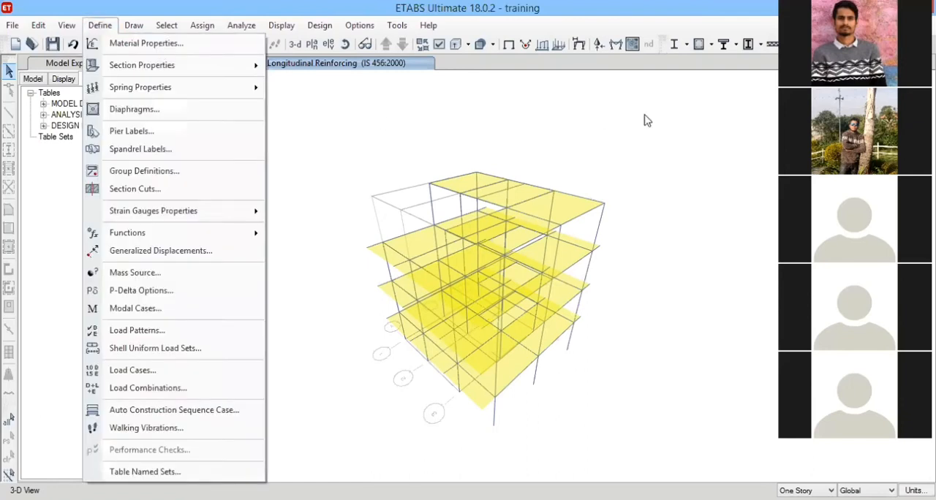
pyautogui.press('Left')
pyautogui.click(137, 49)
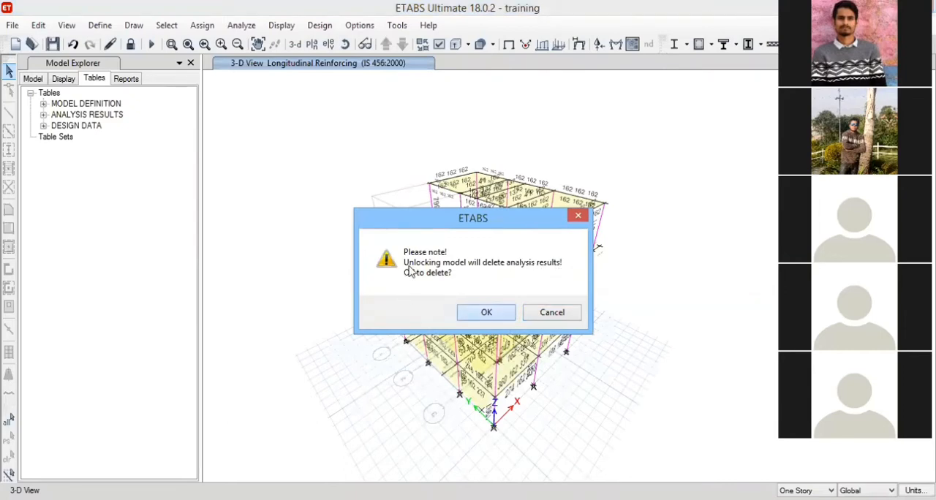
pyautogui.click(486, 312)
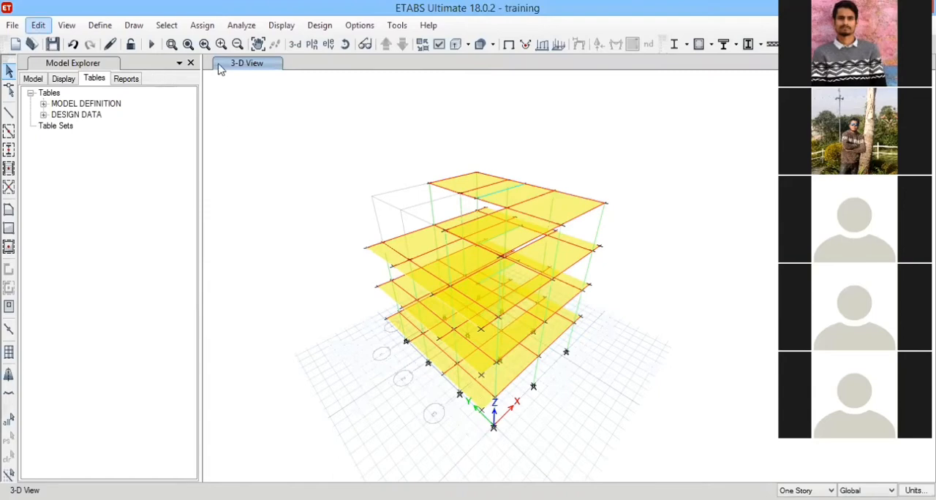
# Modify the frame section column 12" * 12", setting both its depth and its width to 9".
pyautogui.click(100, 25)
pyautogui.moveTo(141, 65)
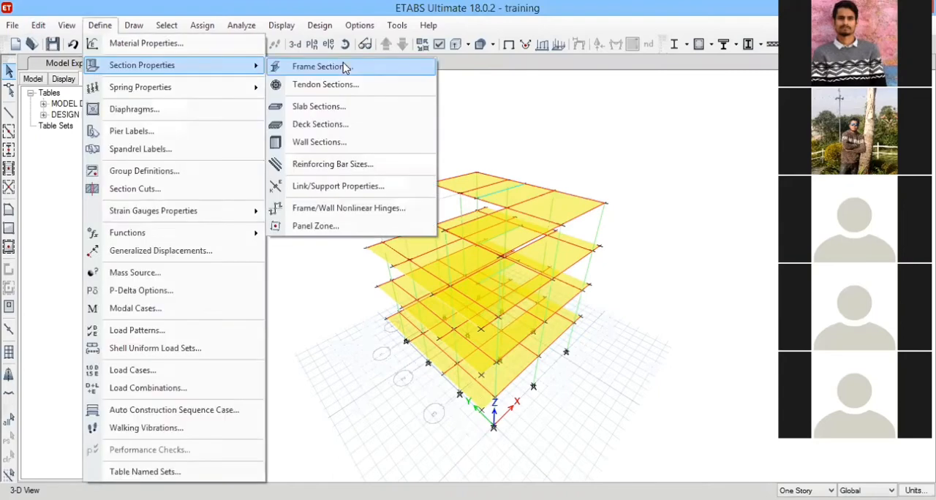
pyautogui.click(343, 64)
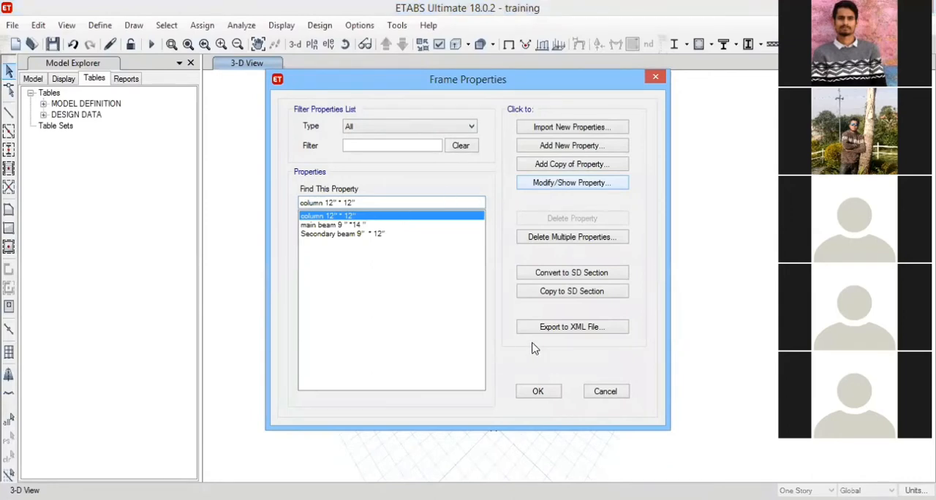
pyautogui.press('Tab')
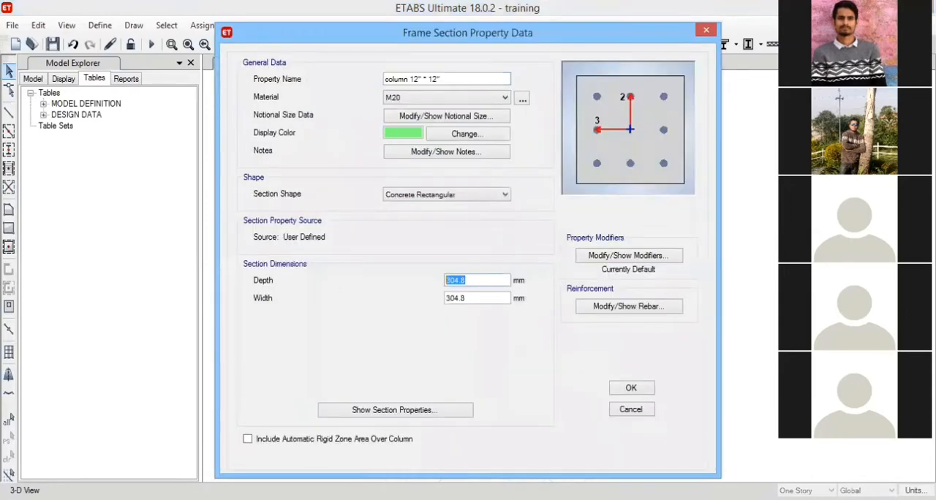
pyautogui.write('9"')
pyautogui.press('Tab')
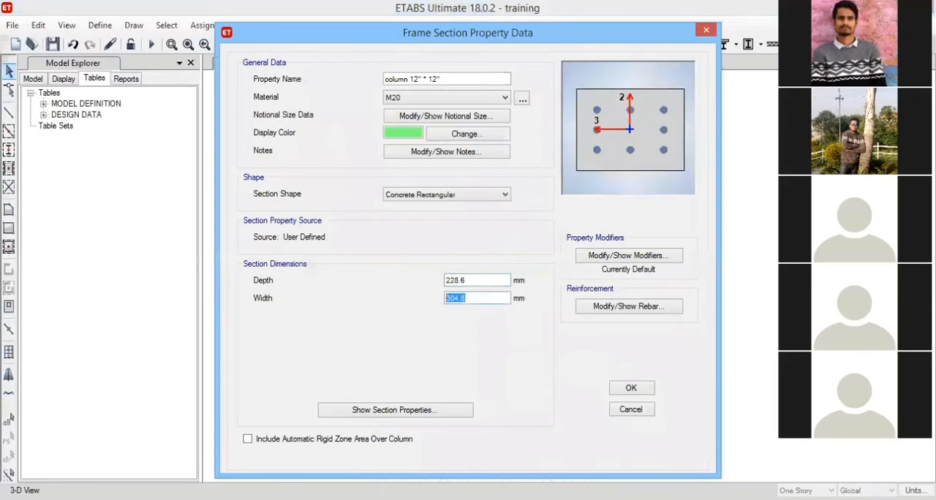
pyautogui.write('9"')
pyautogui.click(632, 389)
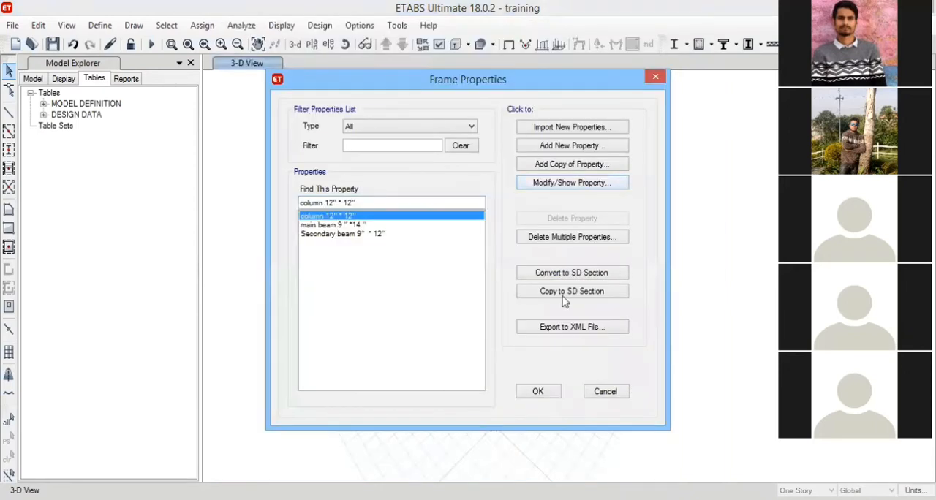
# Reopen the column section to check its edited dimensions, and accept the frame property changes.
pyautogui.press('Return')
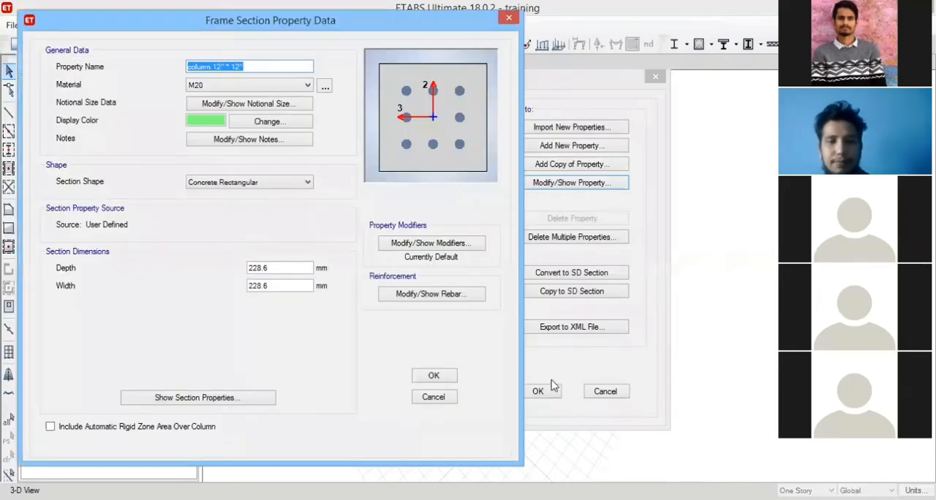
pyautogui.click(439, 375)
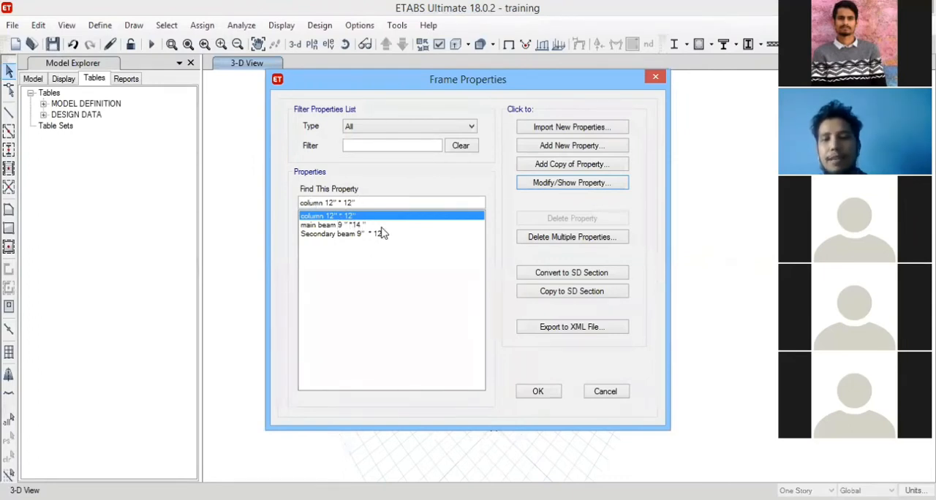
pyautogui.click(538, 391)
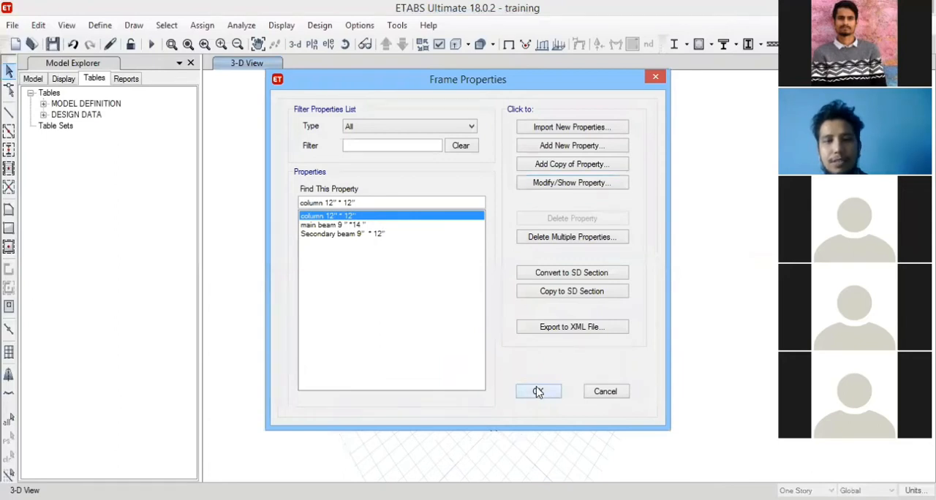
pyautogui.click(538, 395)
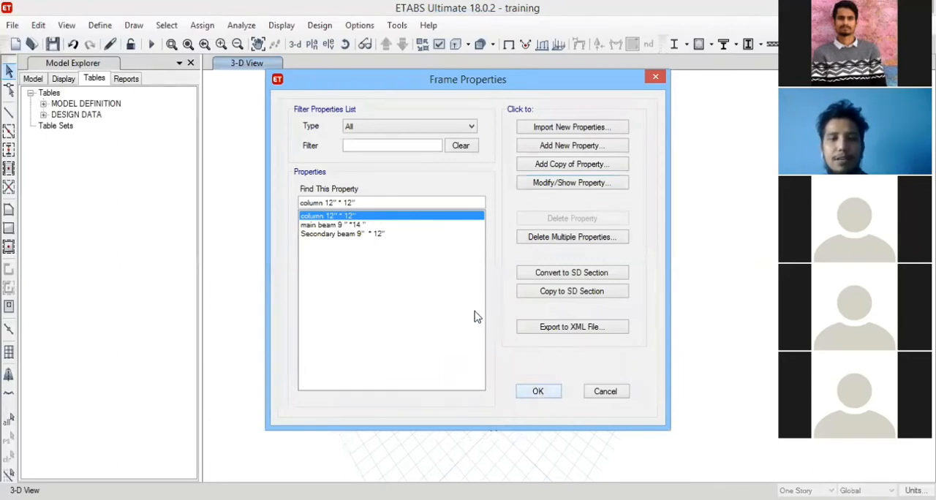
pyautogui.click(477, 309)
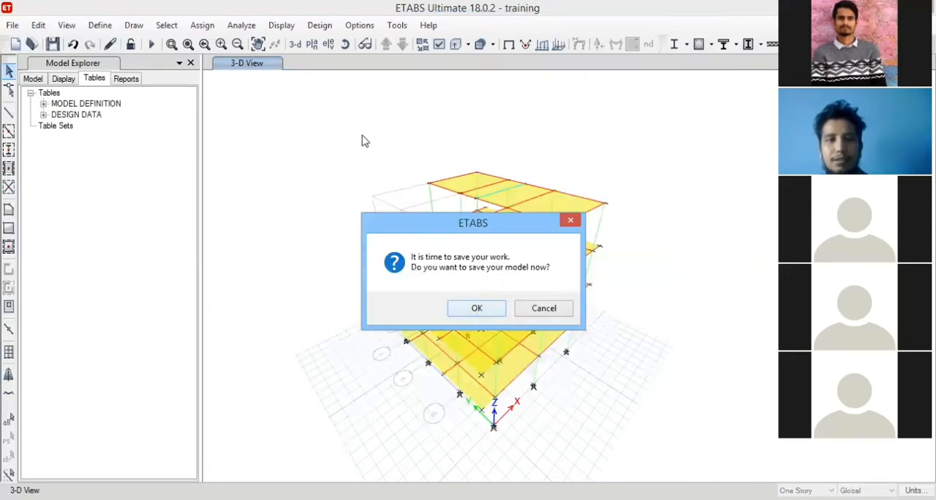
# Rerun the analysis with the reduced column section and start the concrete frame design check.
pyautogui.click(151, 44)
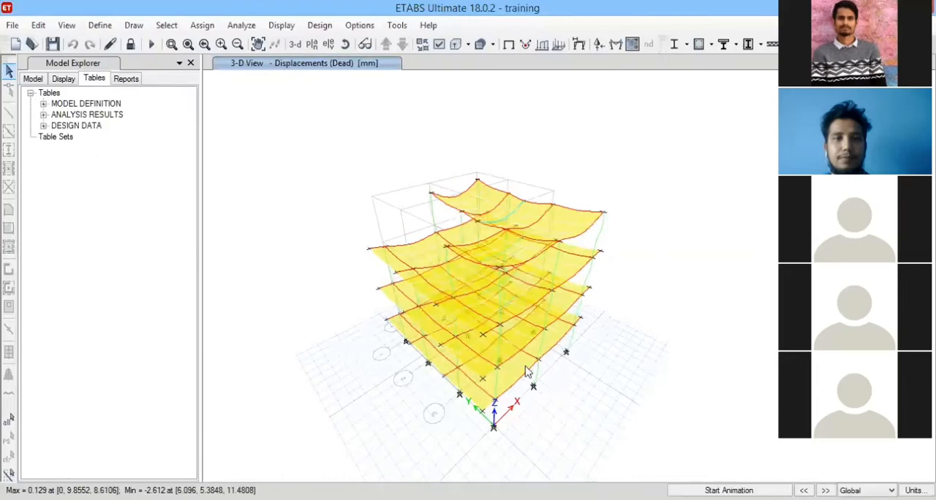
pyautogui.moveTo(537, 237)
pyautogui.click(320, 25)
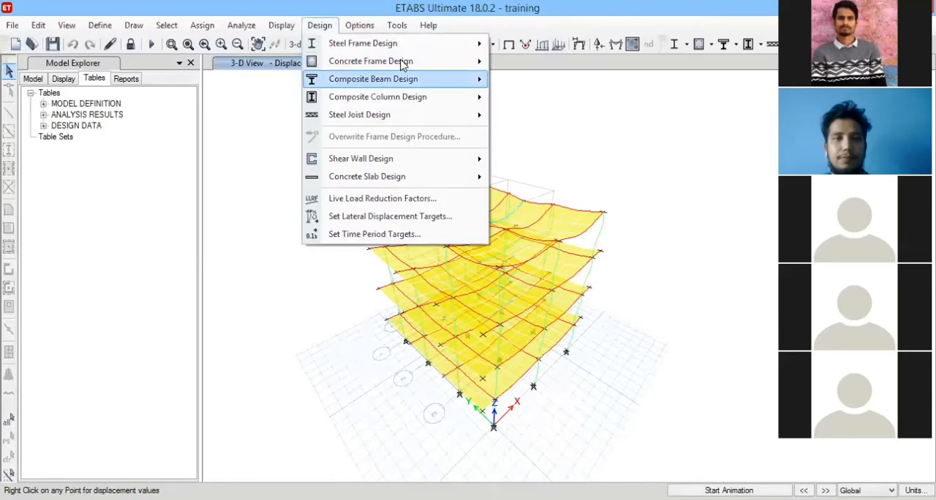
pyautogui.moveTo(468, 61)
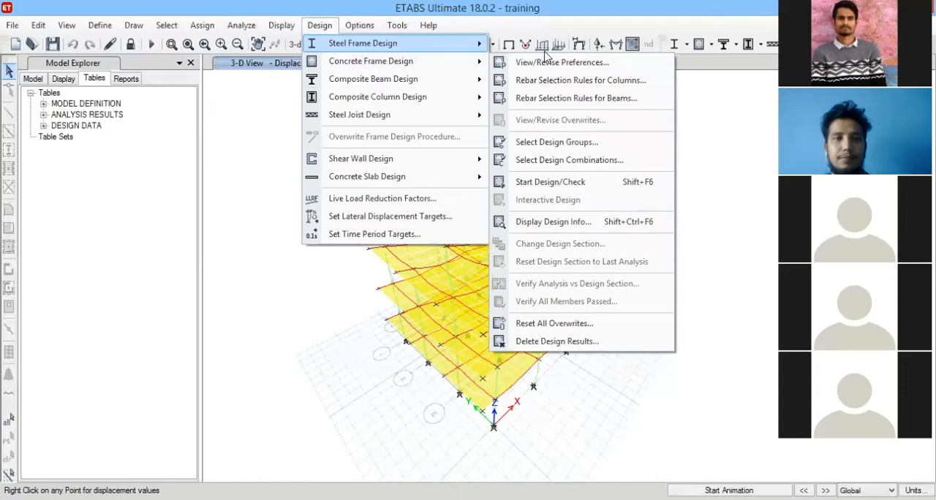
pyautogui.click(579, 182)
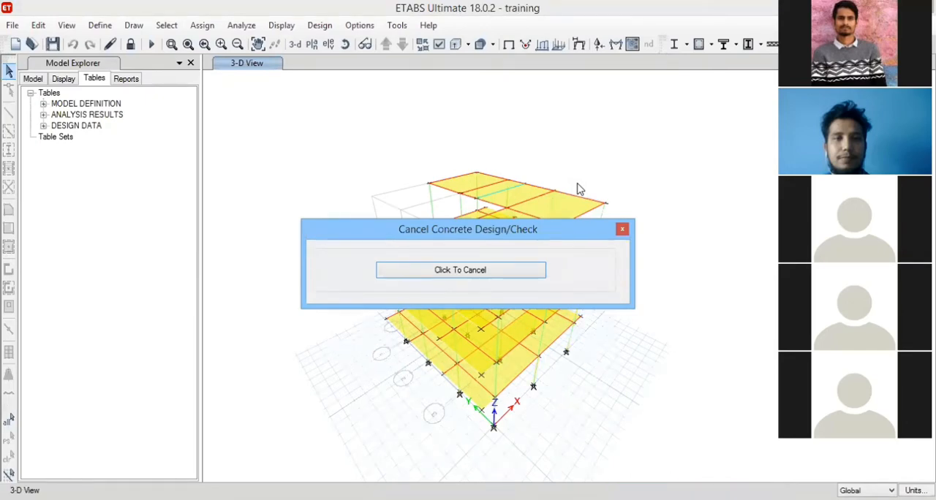
pyautogui.click(623, 229)
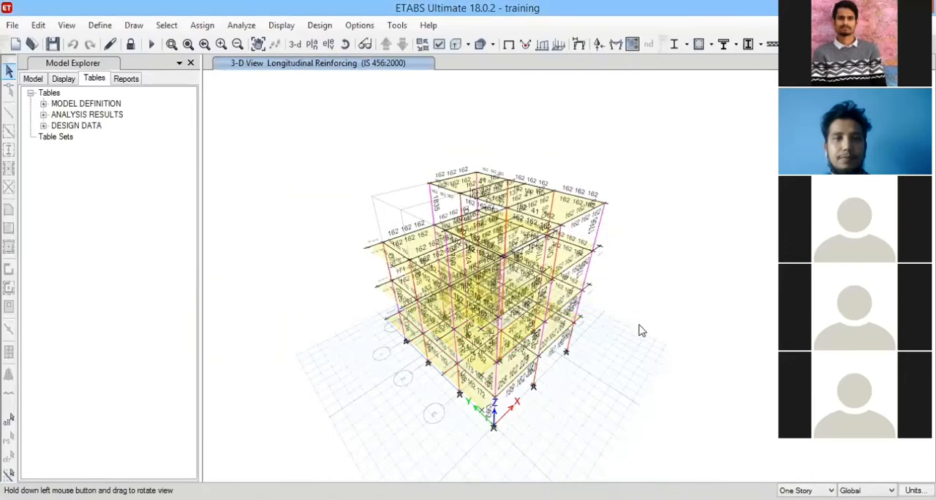
# Inspect the reinforcing results around the model, verify whether all concrete frame members passed, and select the failed frames.
pyautogui.moveTo(638, 326); pyautogui.dragTo(465, 314)
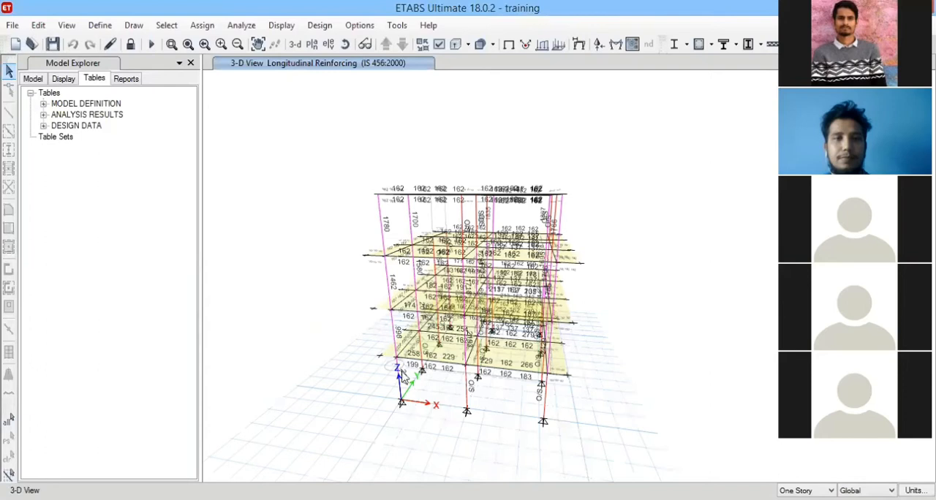
pyautogui.click(345, 45)
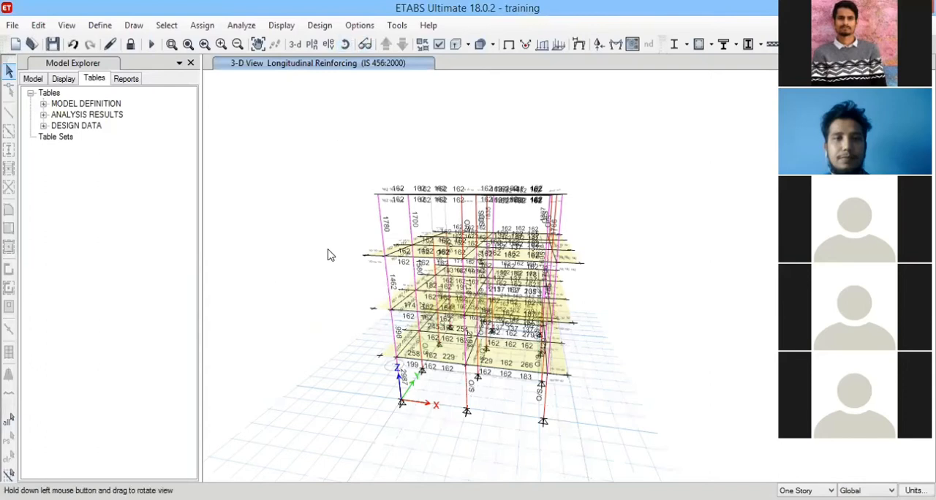
pyautogui.moveTo(328, 255); pyautogui.dragTo(592, 174)
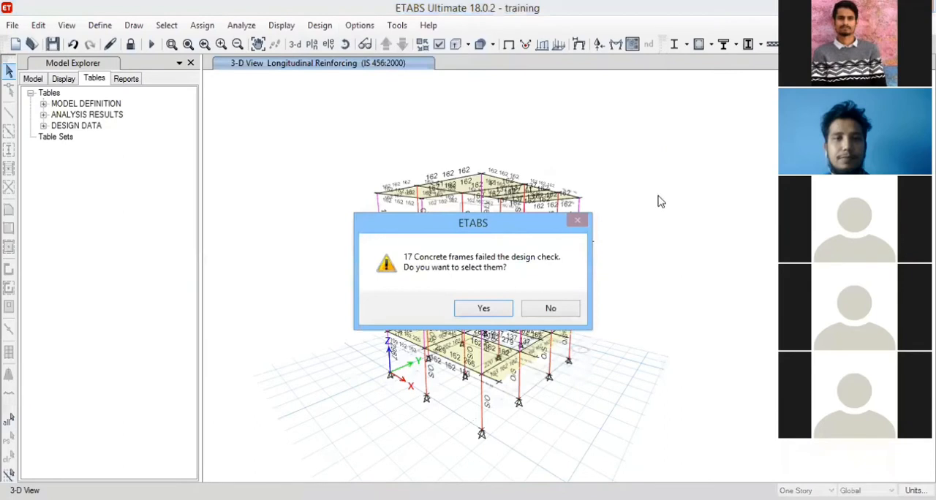
pyautogui.moveTo(508, 223); pyautogui.dragTo(673, 115)
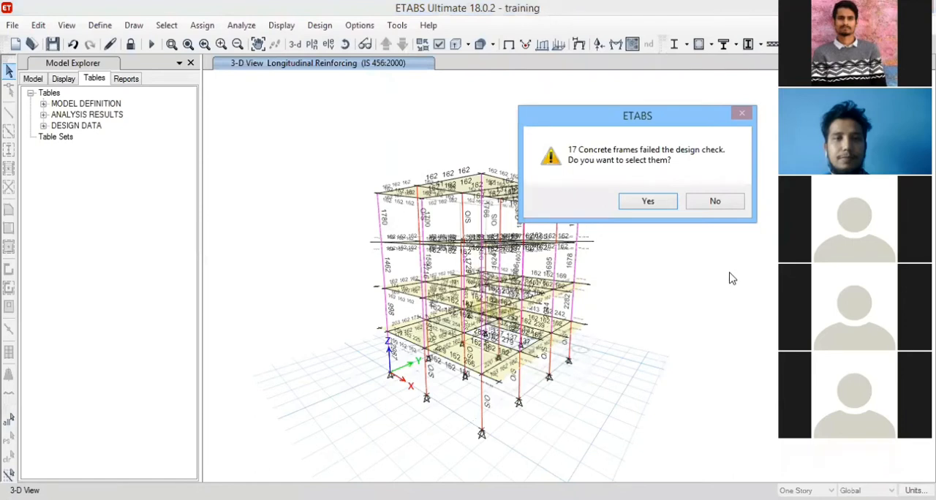
pyautogui.moveTo(614, 115); pyautogui.dragTo(752, 116)
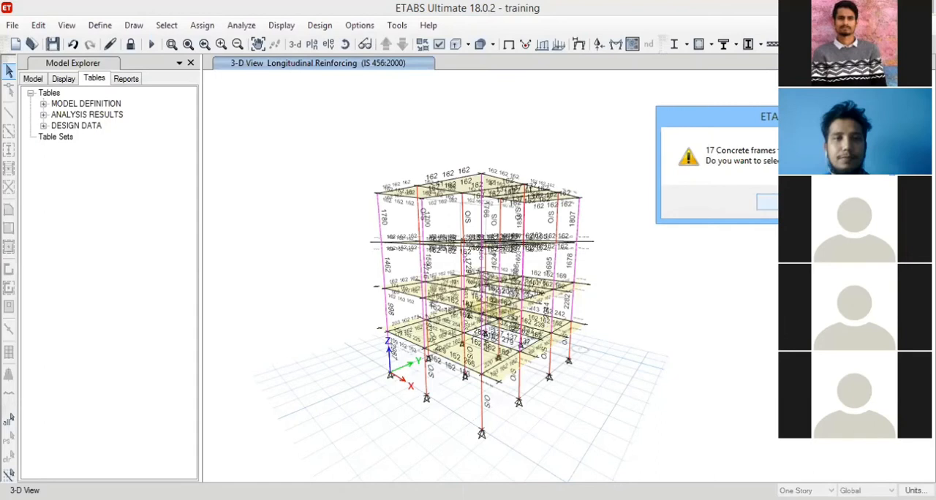
pyautogui.click(786, 202)
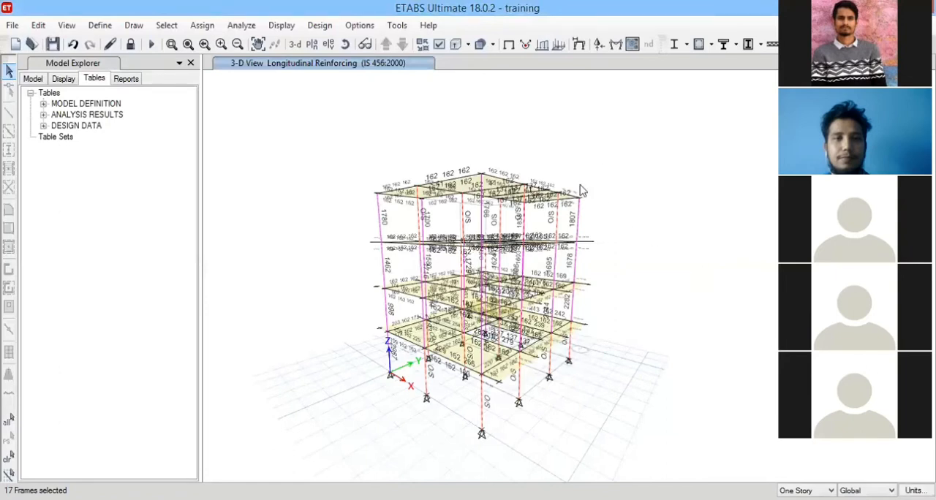
pyautogui.click(344, 45)
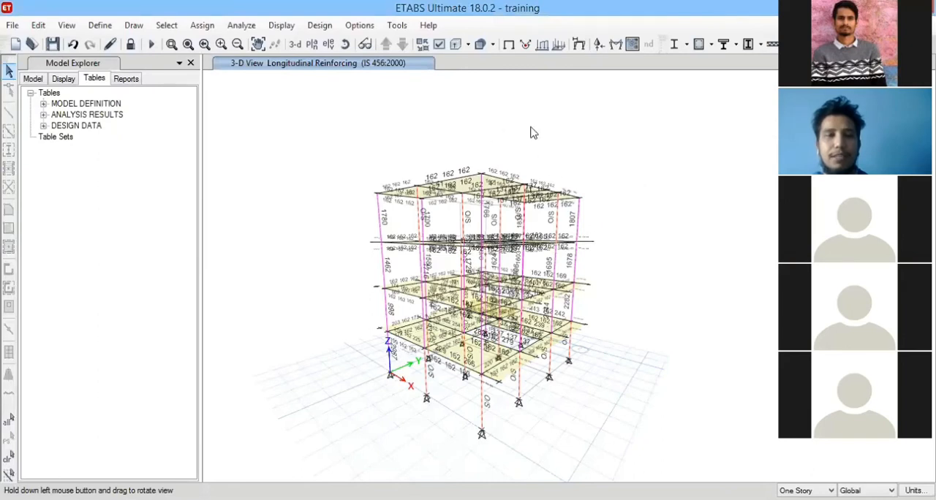
pyautogui.click(111, 44)
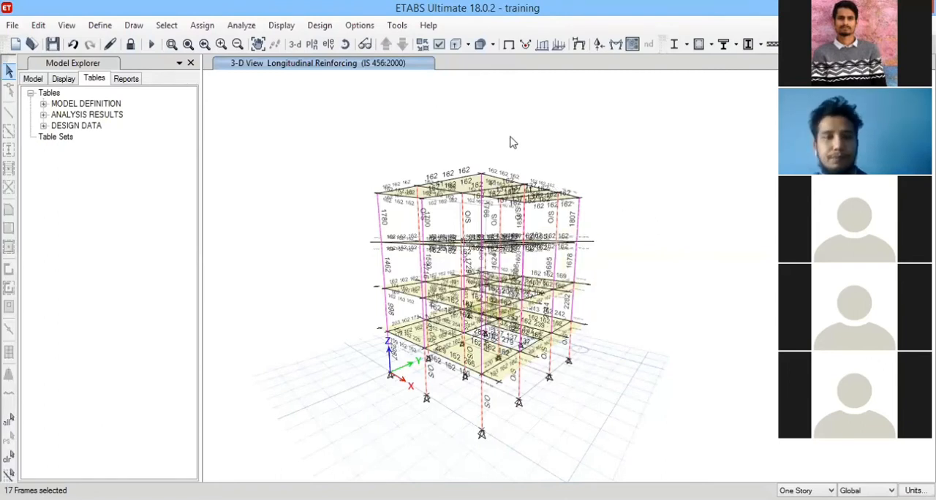
# Modify the frame section column 12" * 12", restoring both its depth and its width to 12", and accept the frame property changes.
pyautogui.click(345, 44)
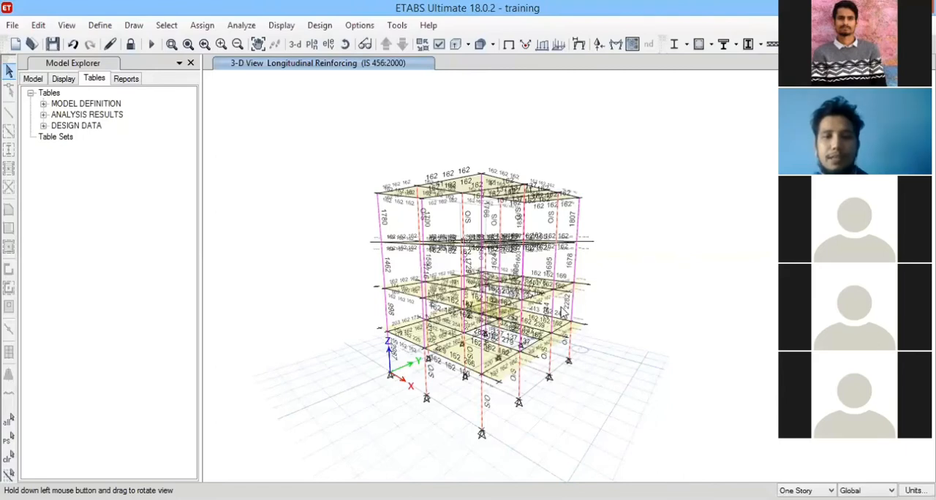
pyautogui.moveTo(535, 286)
pyautogui.mouseDown()
pyautogui.moveTo(564, 261)
pyautogui.moveTo(506, 293)
pyautogui.moveTo(474, 375)
pyautogui.moveTo(568, 304)
pyautogui.mouseUp()
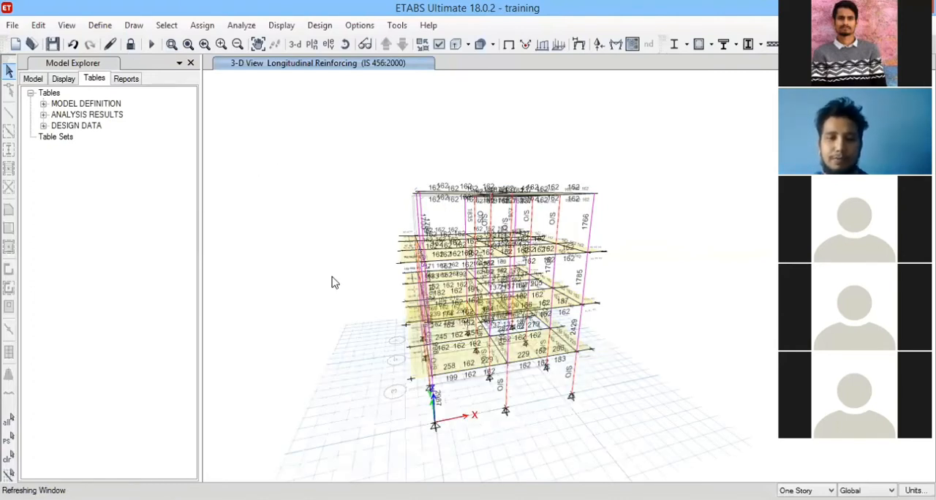
pyautogui.click(100, 25)
pyautogui.click(328, 66)
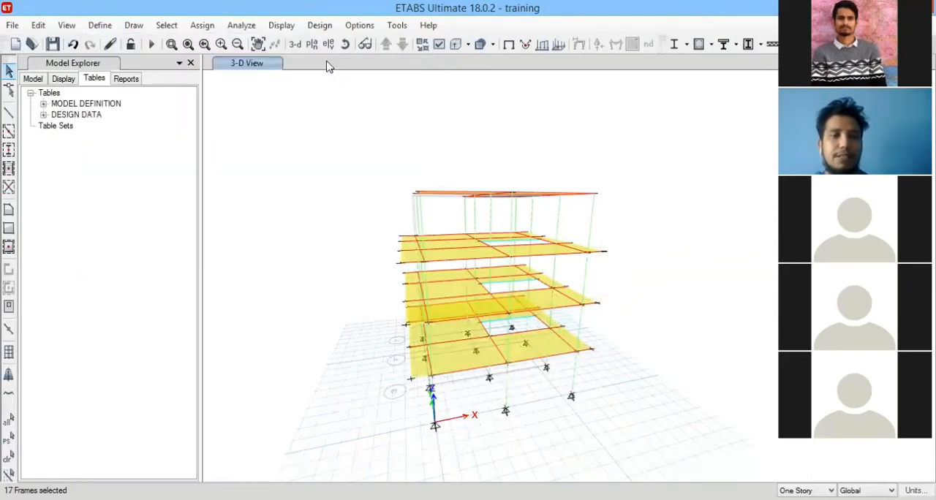
pyautogui.click(556, 183)
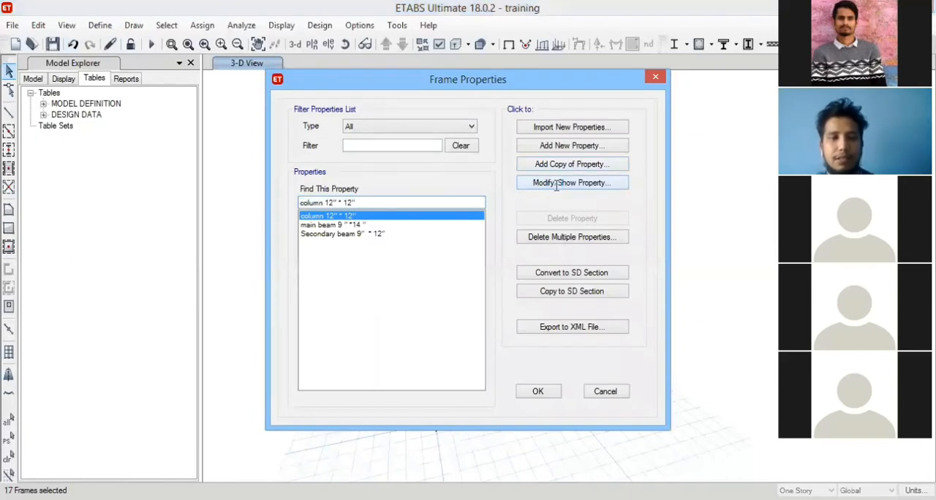
pyautogui.write('12')
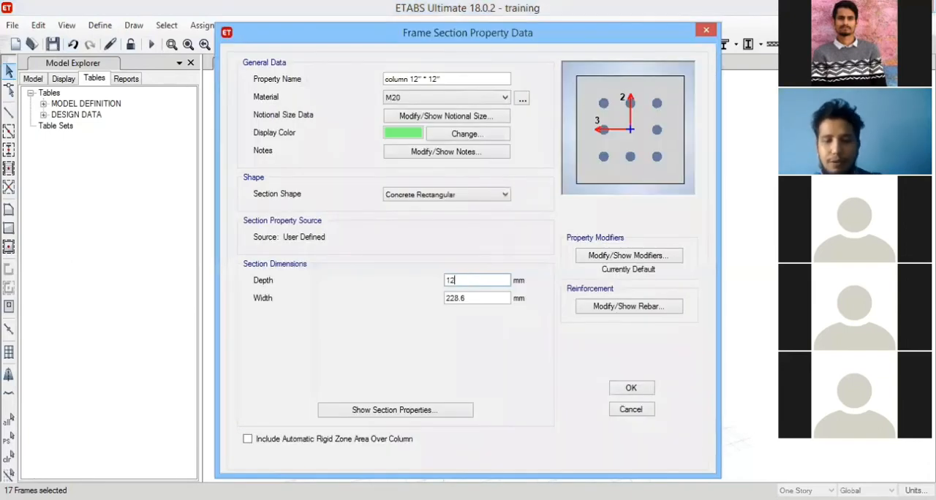
pyautogui.write('"')
pyautogui.click(484, 299)
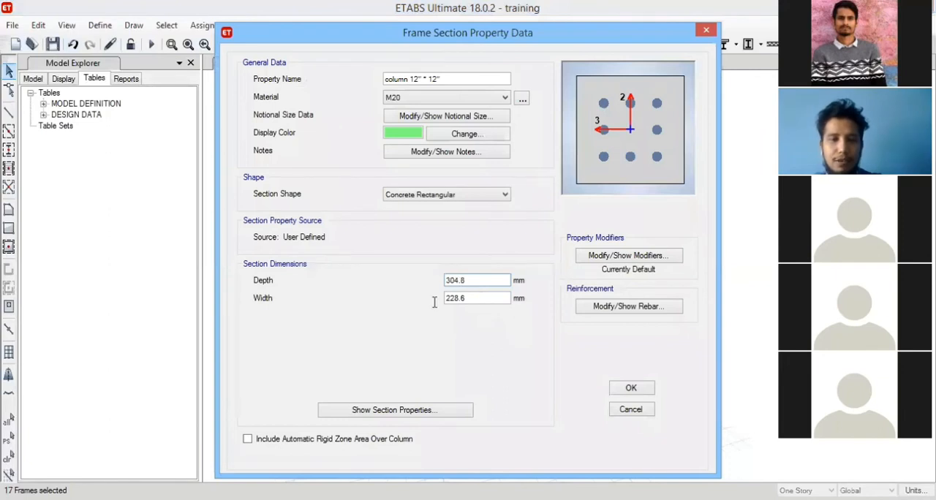
pyautogui.doubleClick(453, 298)
pyautogui.write('12')
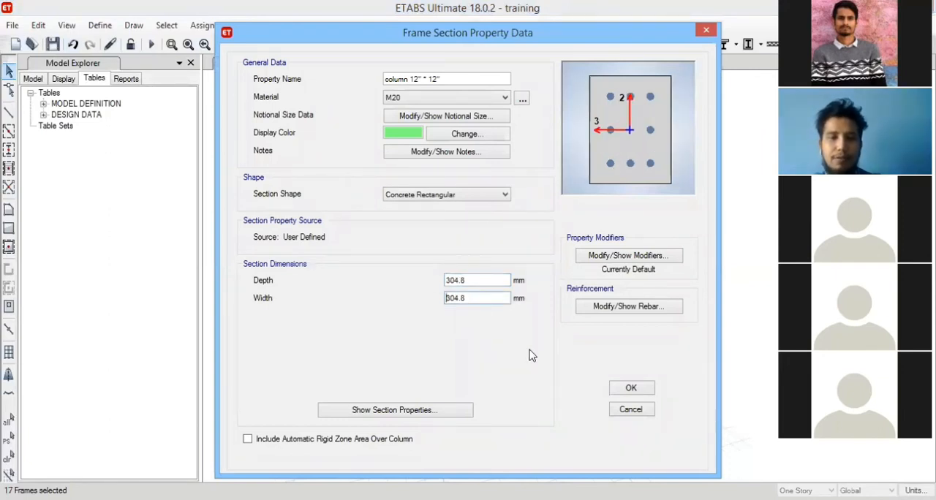
pyautogui.click(632, 387)
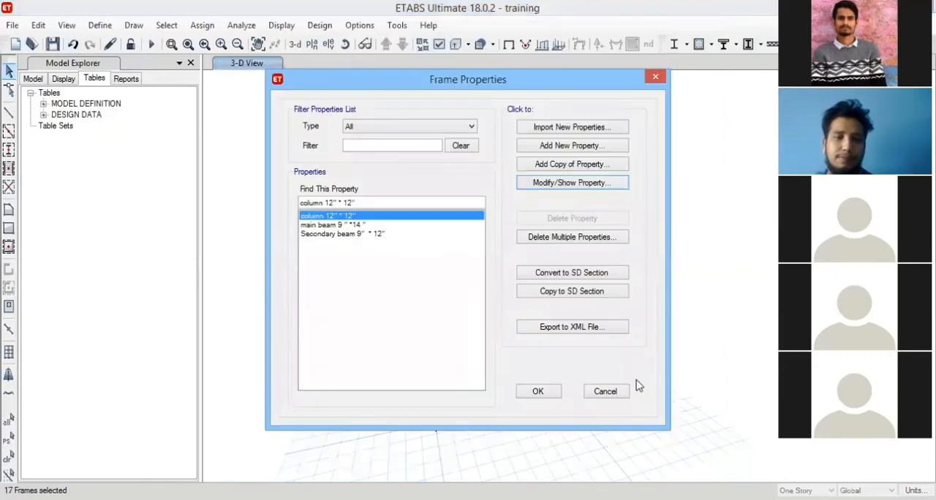
pyautogui.click(538, 392)
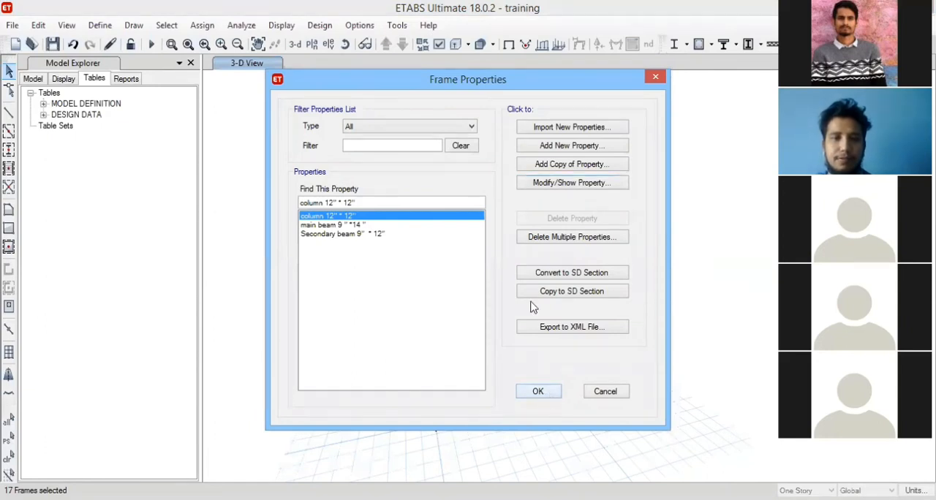
# Switch the story scope for selecting and editing objects from One Story to All Stories.
pyautogui.moveTo(386, 154); pyautogui.dragTo(387, 170, button='middle')
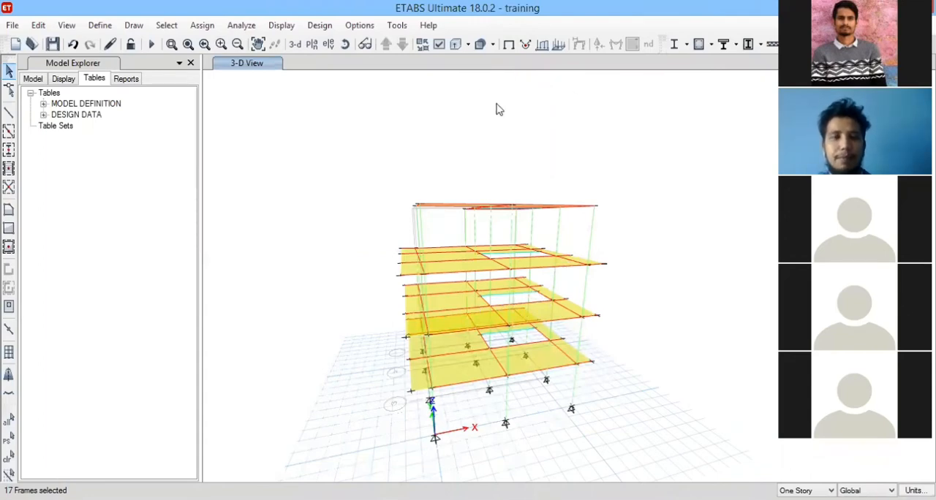
pyautogui.click(344, 44)
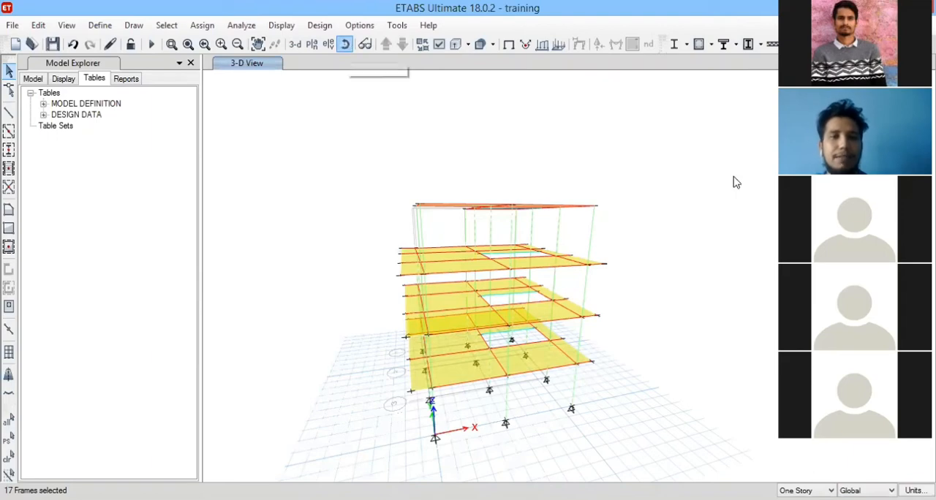
pyautogui.moveTo(646, 195); pyautogui.dragTo(643, 198)
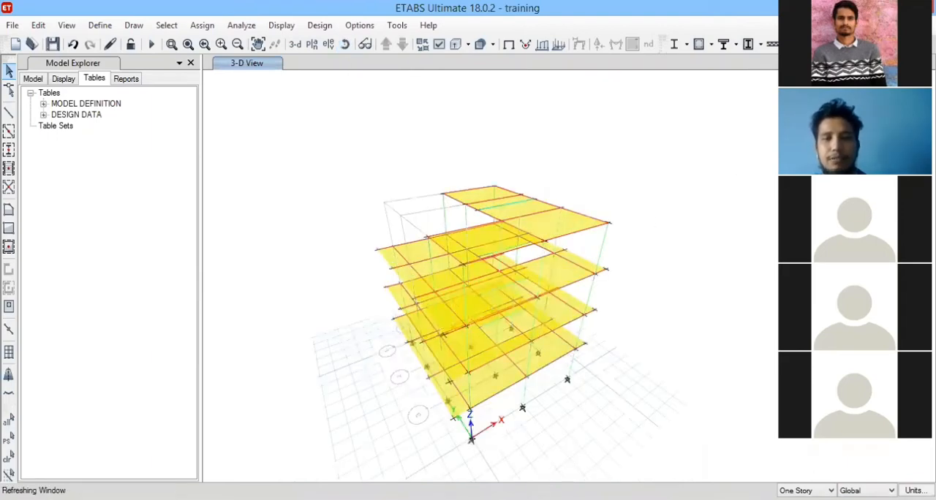
pyautogui.click(830, 491)
pyautogui.click(805, 499)
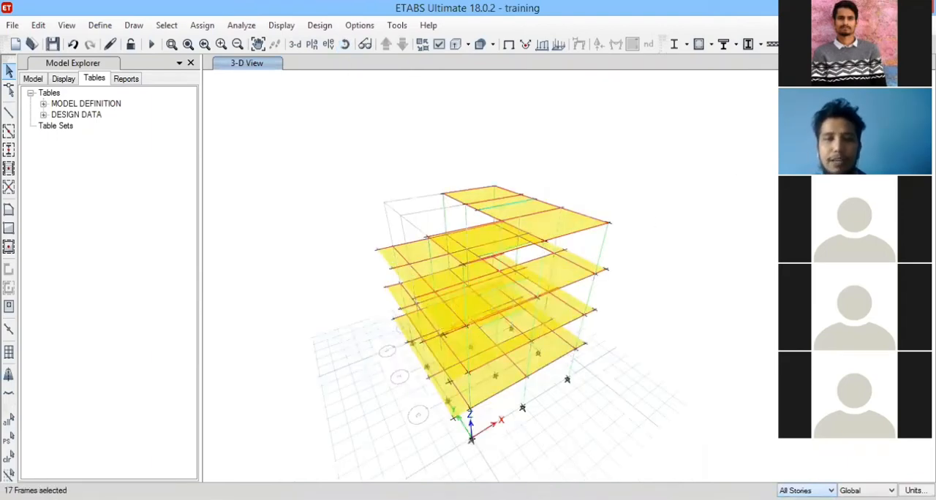
# Delete the light-blue intermediate beam in the roof slab along with its counterparts on all stories, saving the model when prompted.
pyautogui.click(512, 209)
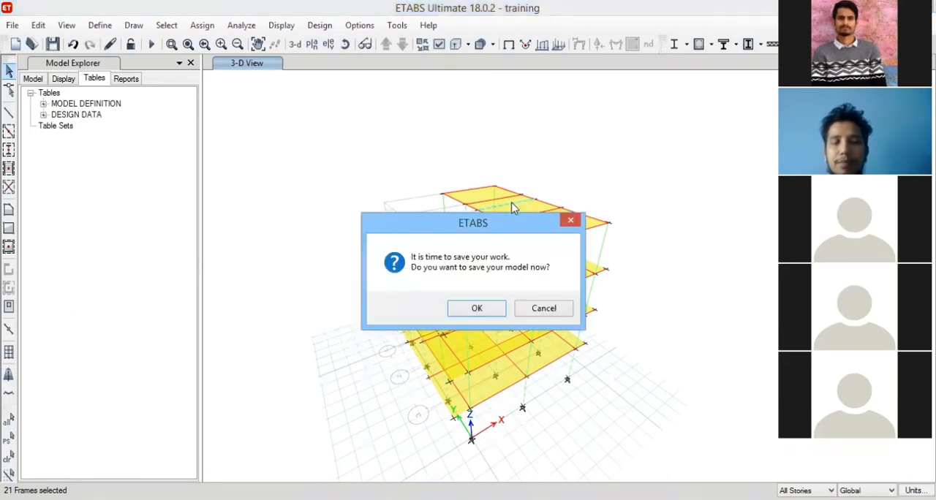
pyautogui.click(488, 318)
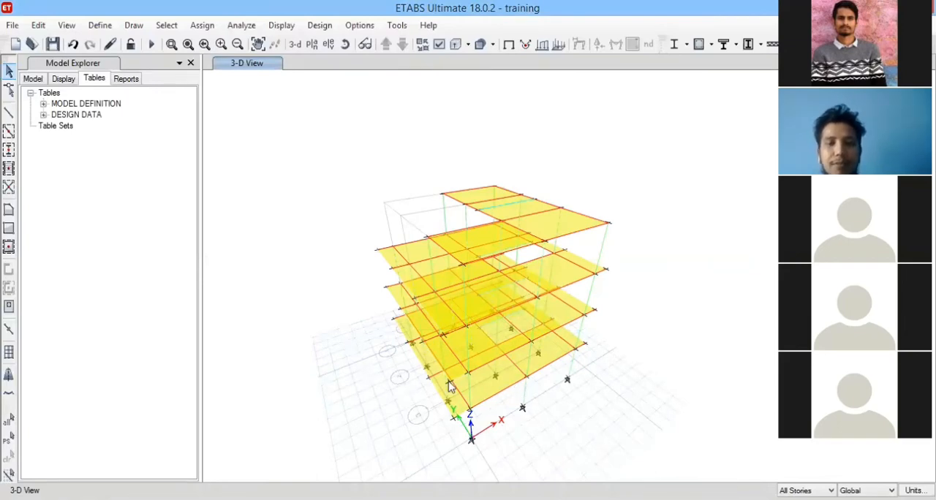
pyautogui.click(510, 210)
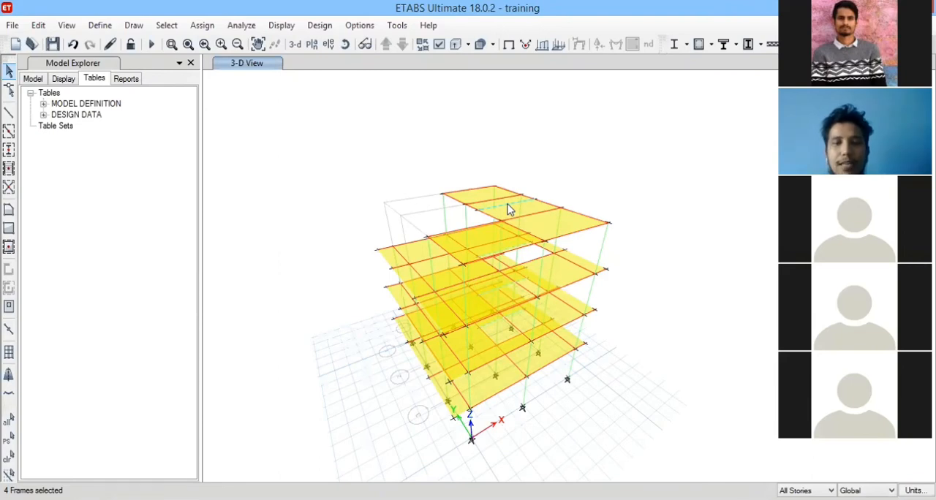
pyautogui.press('Delete')
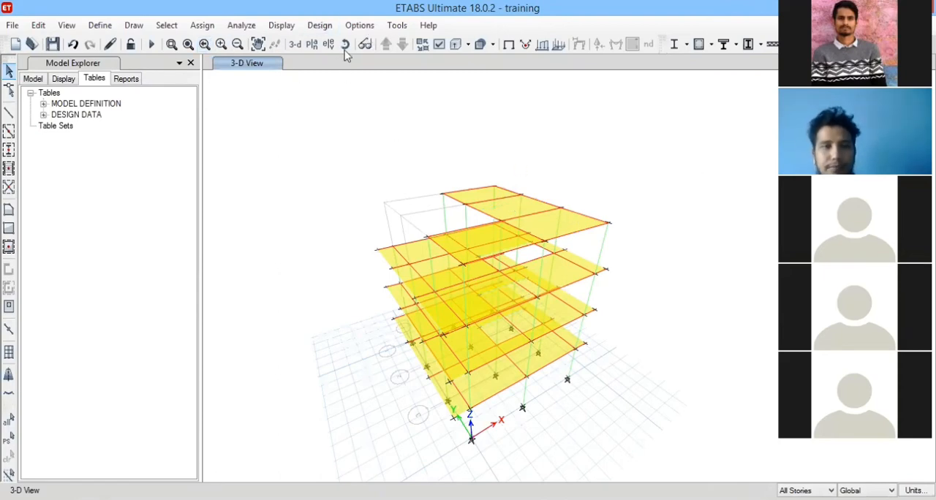
pyautogui.hotkey('ctrl', 'z')
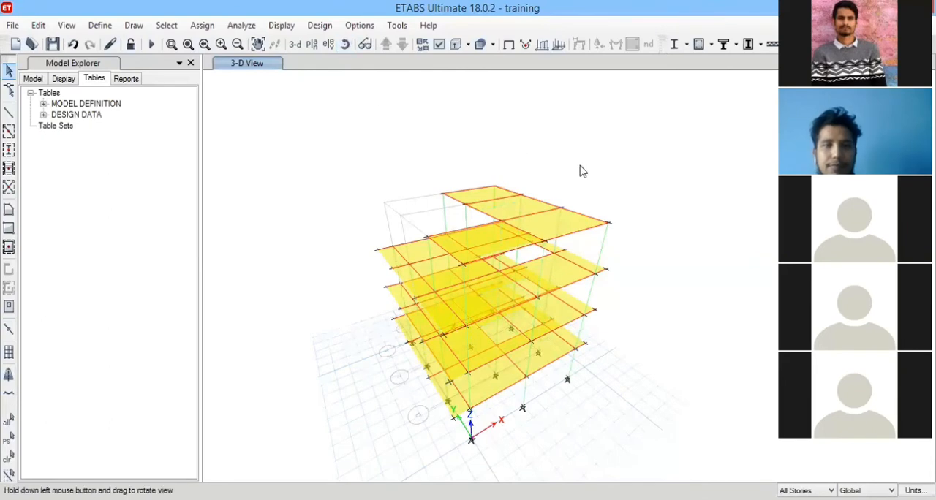
pyautogui.moveTo(581, 171); pyautogui.dragTo(506, 173)
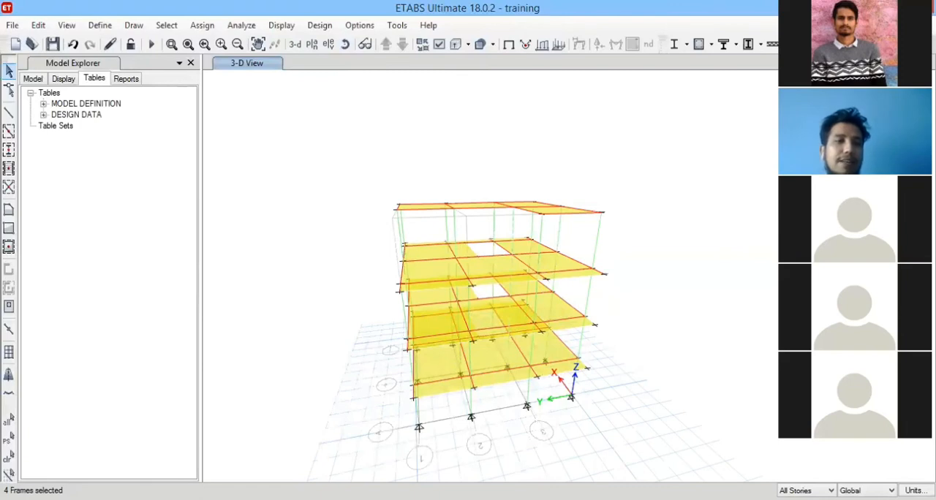
# Rerun the analysis of the edited model and start the concrete frame design check.
pyautogui.press('F5')
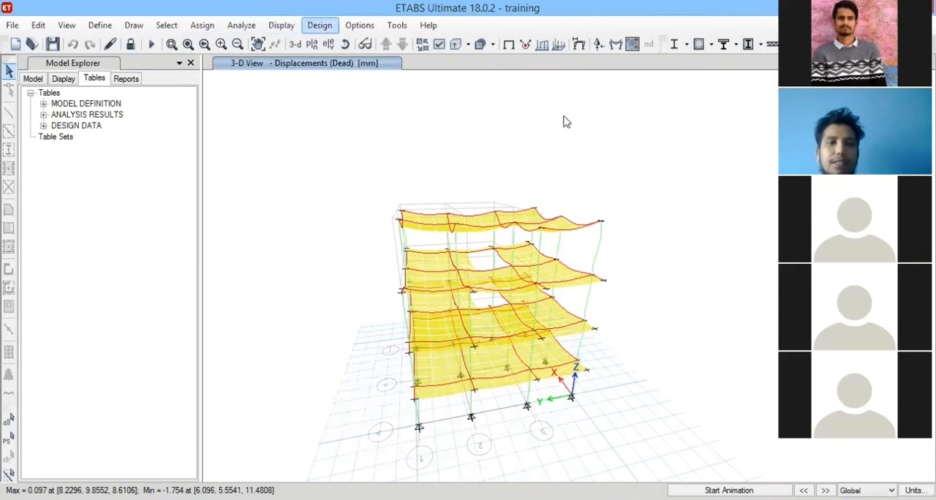
pyautogui.click(319, 25)
pyautogui.moveTo(421, 64)
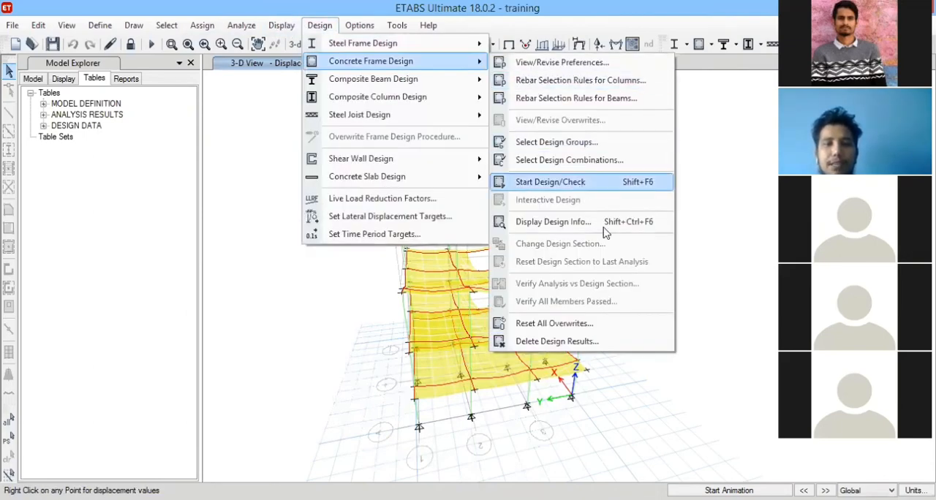
pyautogui.click(583, 183)
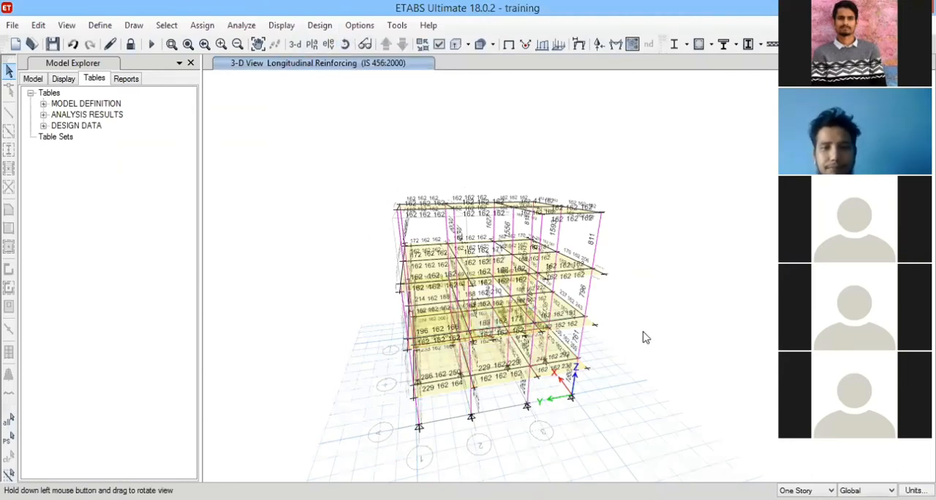
# Inspect the longitudinal reinforcing results around the model and verify whether all concrete frame members passed.
pyautogui.moveTo(645, 337); pyautogui.dragTo(472, 371)
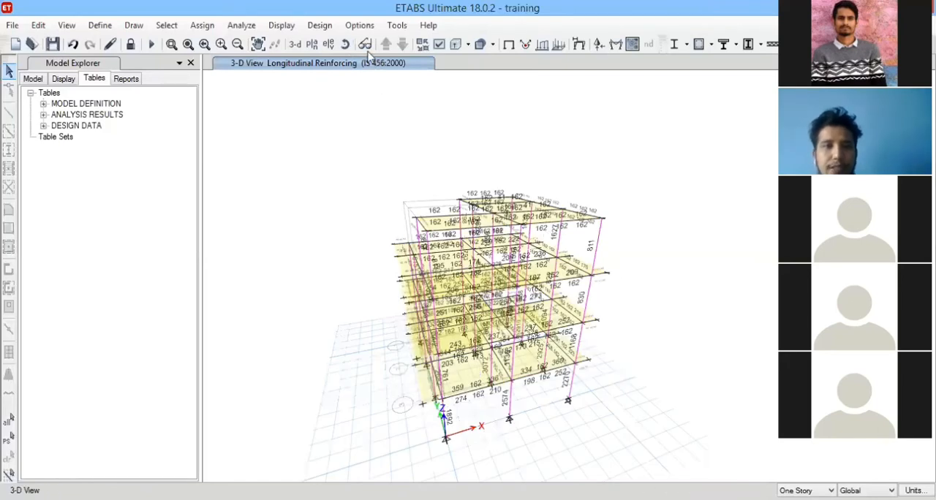
pyautogui.click(345, 44)
pyautogui.moveTo(655, 303); pyautogui.dragTo(372, 134)
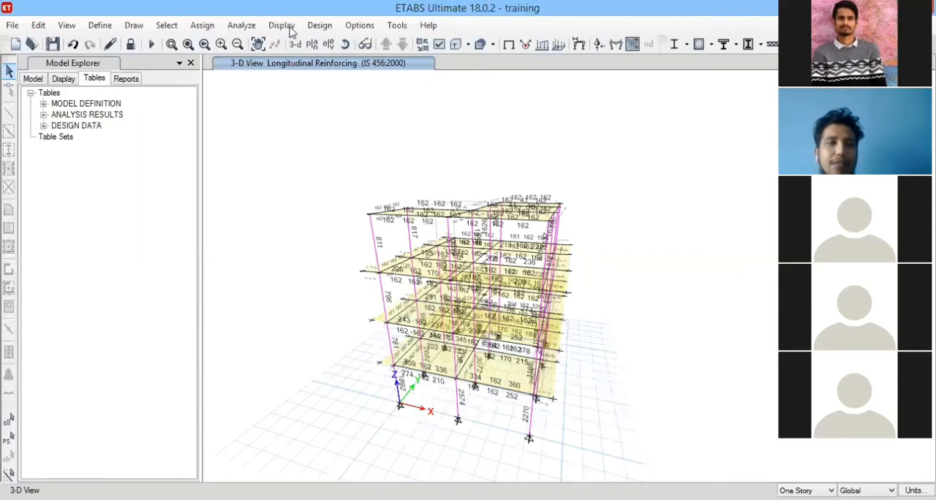
pyautogui.click(319, 25)
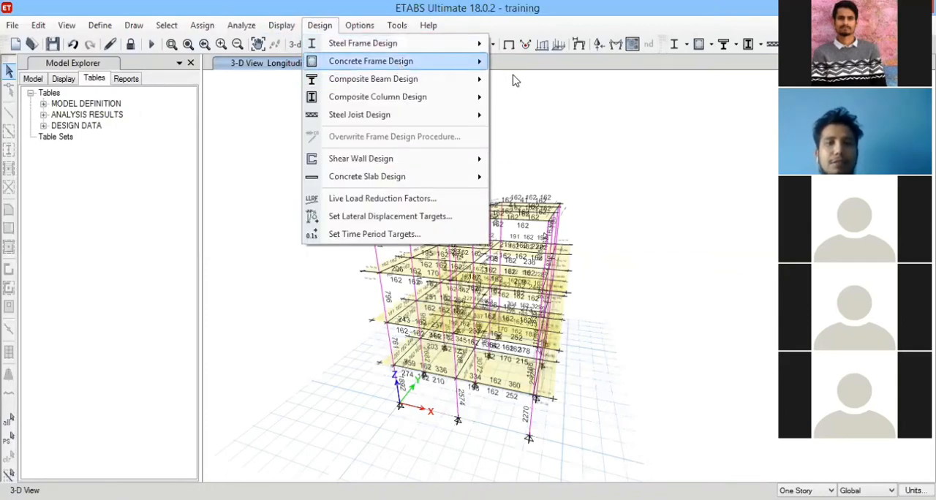
pyautogui.moveTo(336, 62)
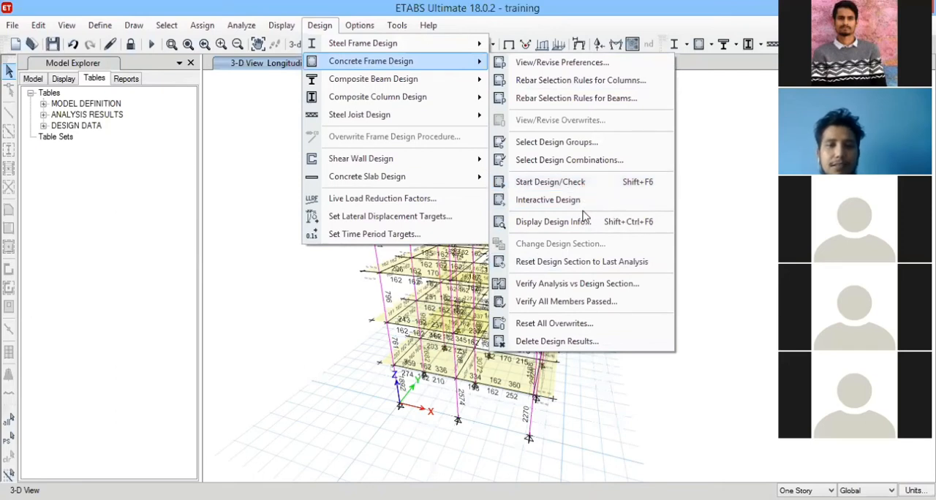
pyautogui.click(596, 302)
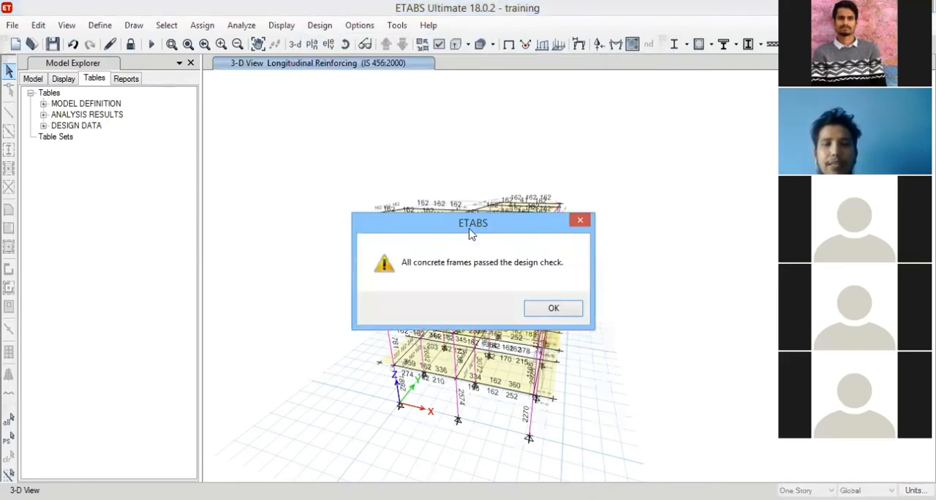
pyautogui.click(536, 307)
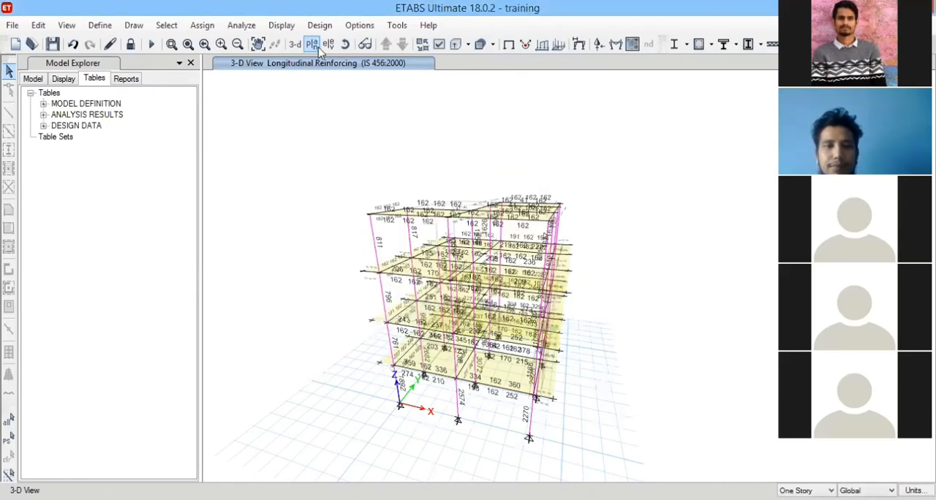
pyautogui.click(345, 44)
pyautogui.moveTo(282, 304)
pyautogui.mouseDown()
pyautogui.moveTo(444, 286)
pyautogui.moveTo(503, 303)
pyautogui.moveTo(493, 289)
pyautogui.mouseUp()
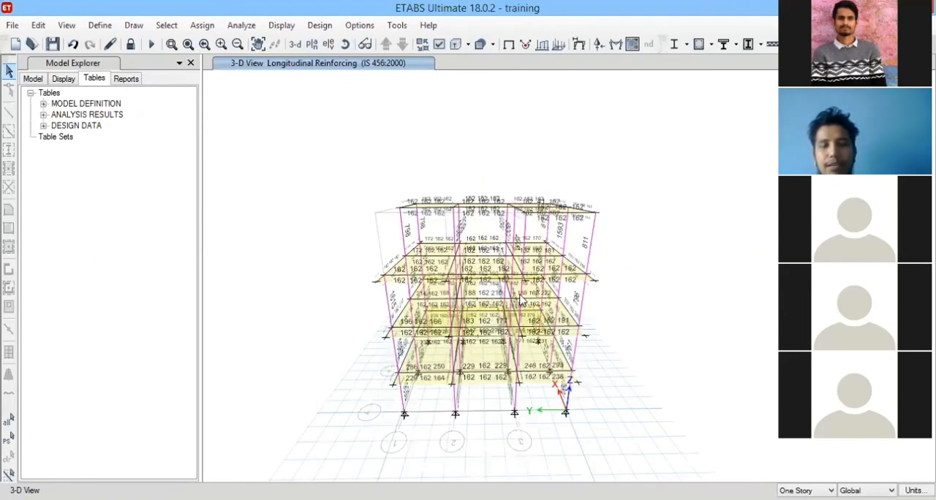
pyautogui.moveTo(488, 331)
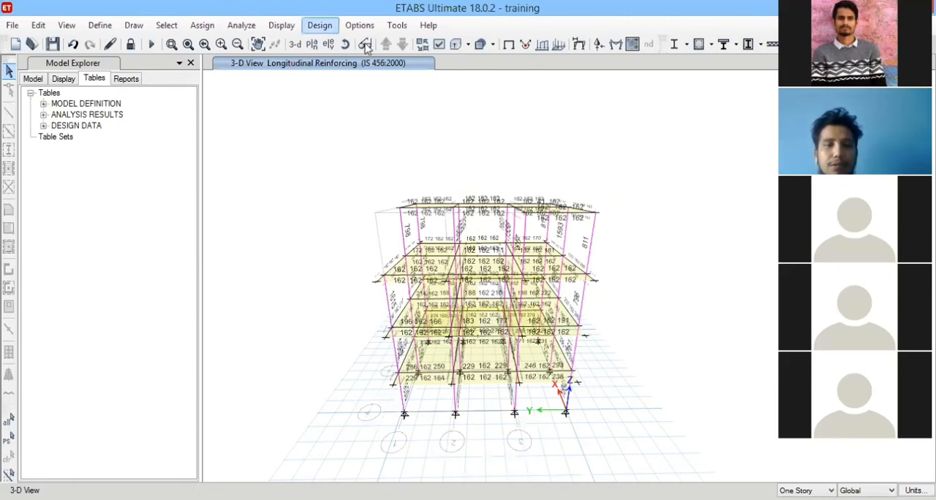
# Review the Modal Participating Mass Ratios table from the structure output's modal information, then close it.
pyautogui.click(43, 114)
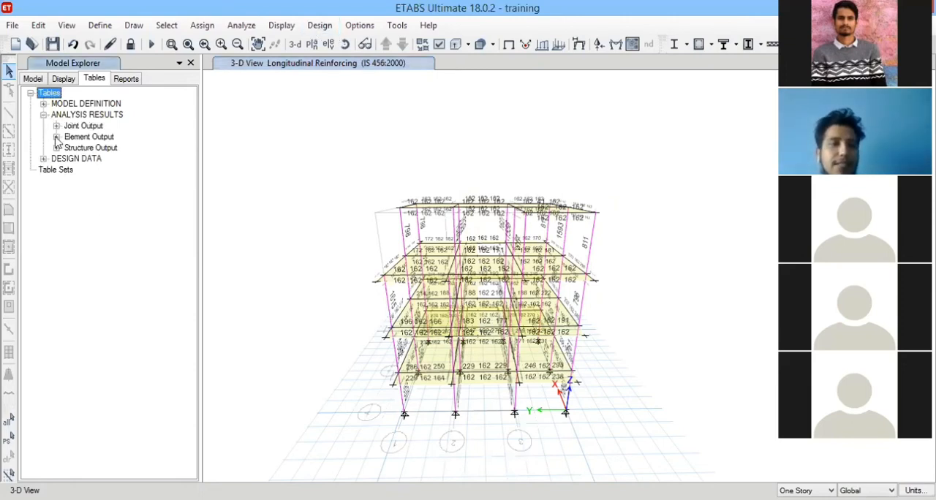
pyautogui.click(44, 159)
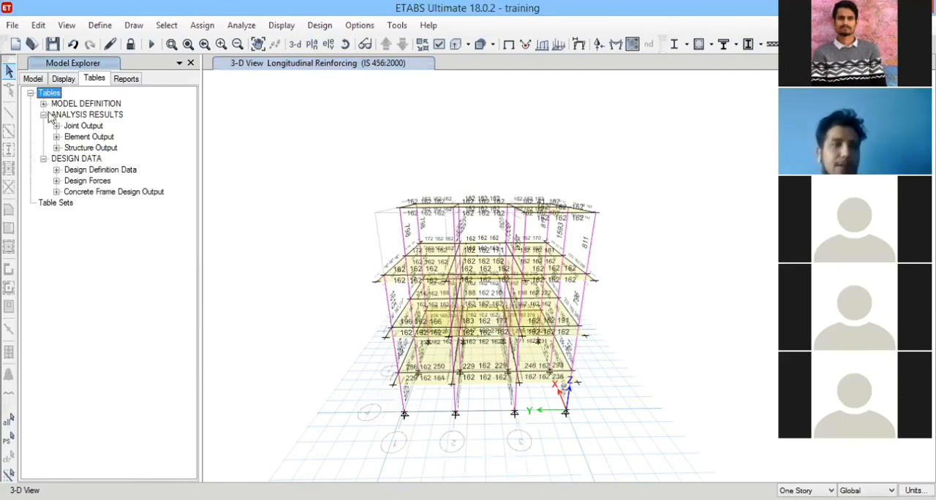
pyautogui.click(57, 148)
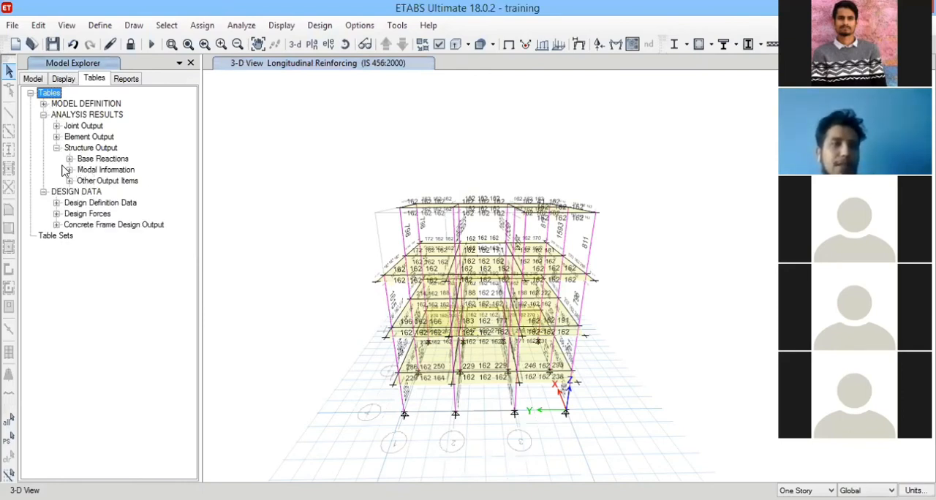
pyautogui.click(70, 170)
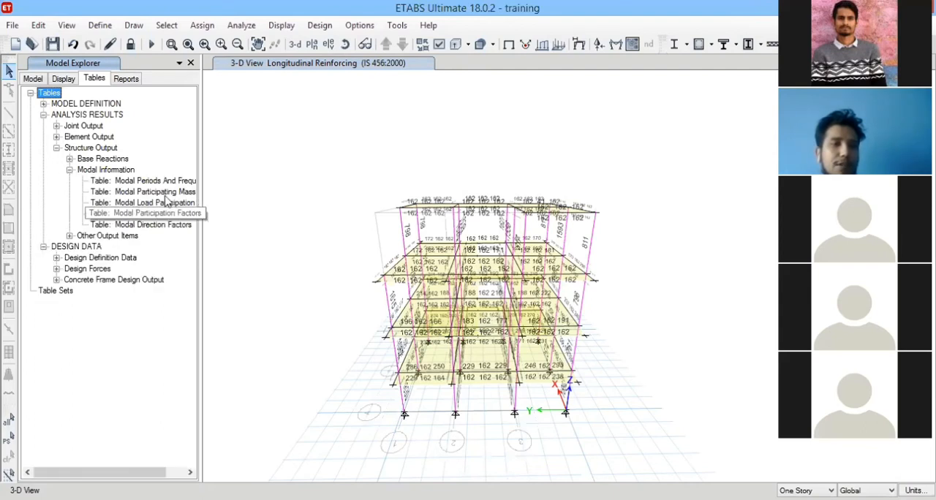
pyautogui.rightClick(175, 192)
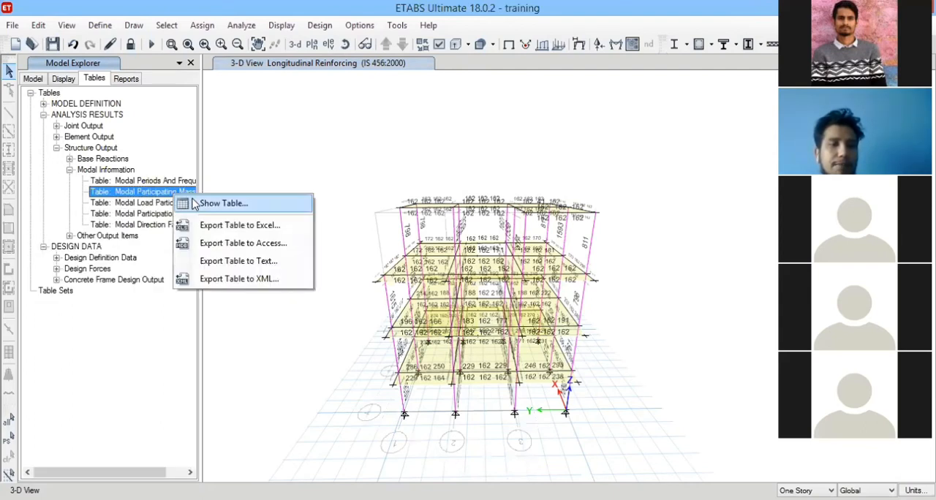
pyautogui.click(193, 199)
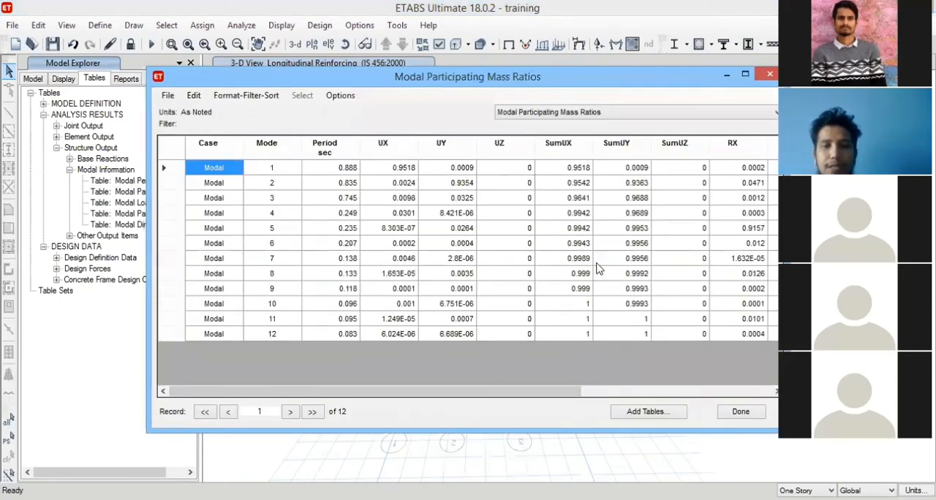
pyautogui.click(768, 76)
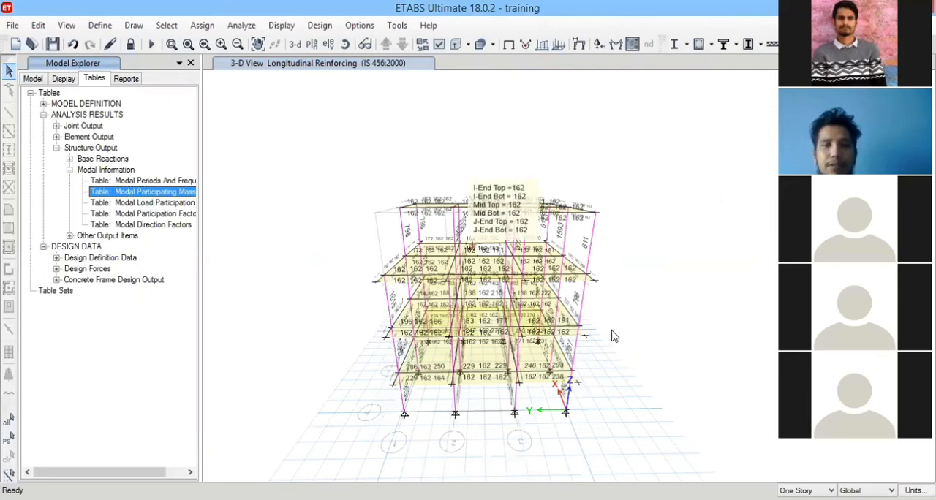
pyautogui.click(461, 135)
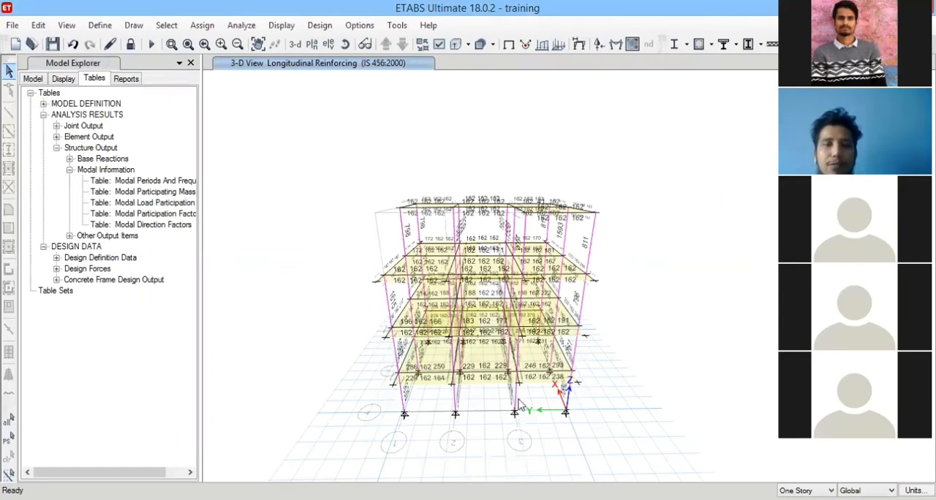
pyautogui.moveTo(386, 290)
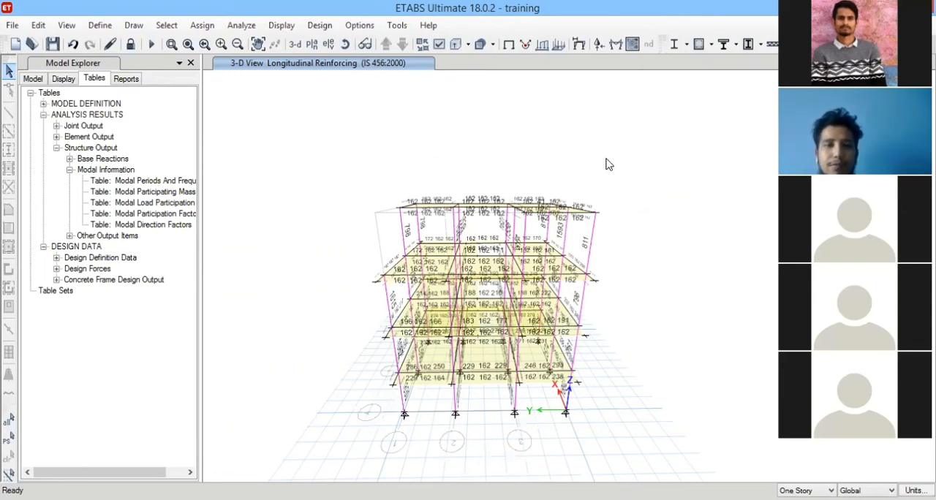
pyautogui.click(282, 25)
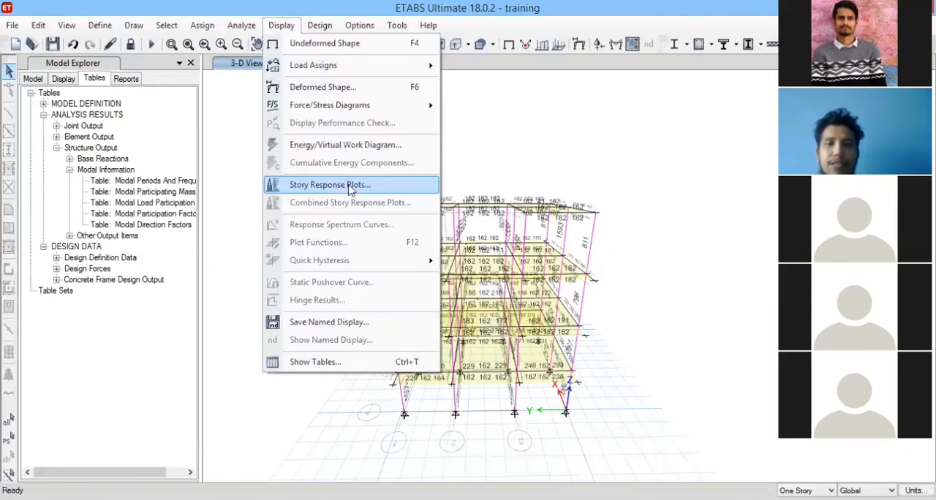
pyautogui.click(654, 107)
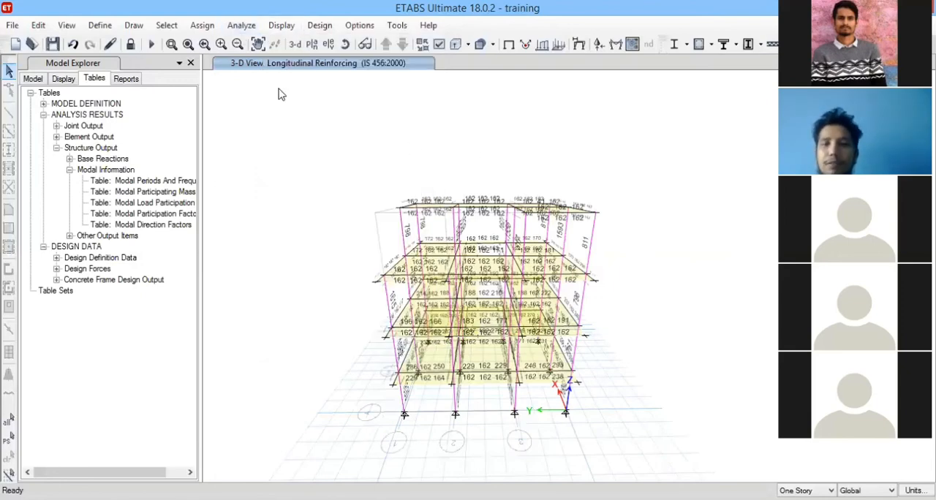
pyautogui.click(243, 26)
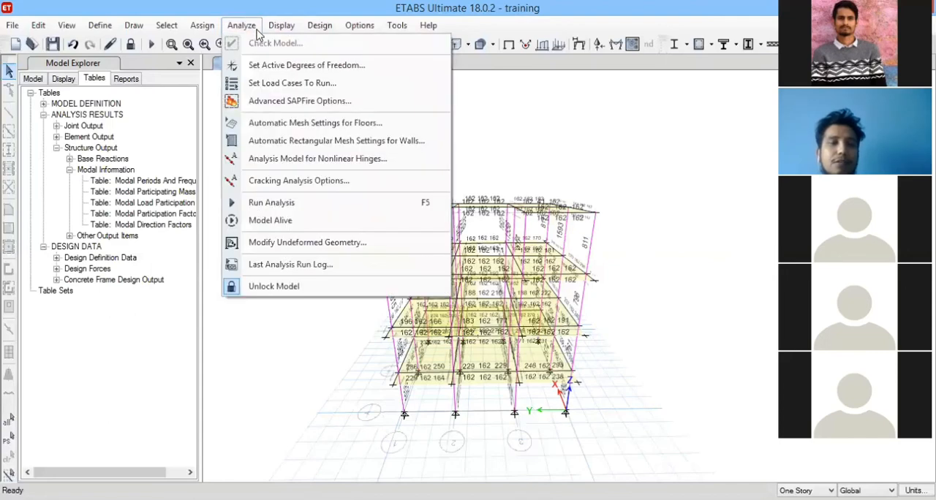
pyautogui.click(243, 25)
# Display the shell resultant force F11 contours on all slabs for load combination DCon1.
pyautogui.click(280, 25)
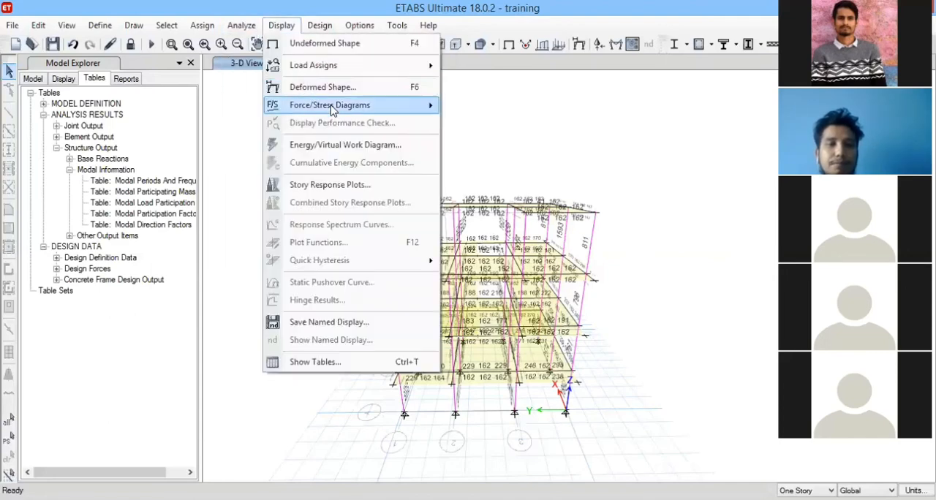
pyautogui.moveTo(395, 108)
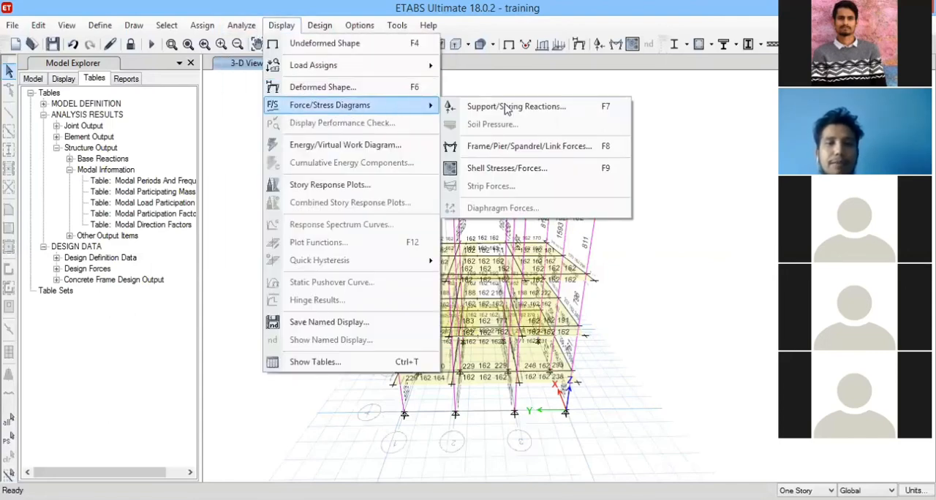
pyautogui.click(532, 175)
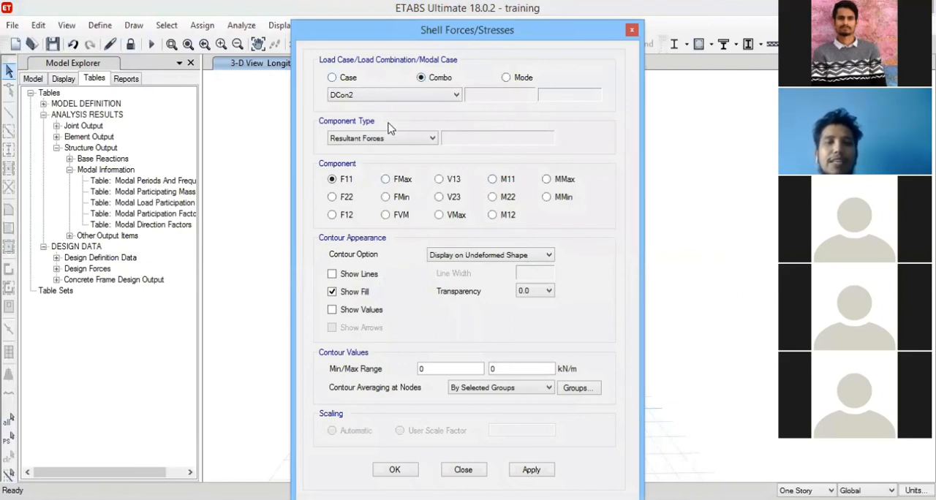
pyautogui.click(453, 96)
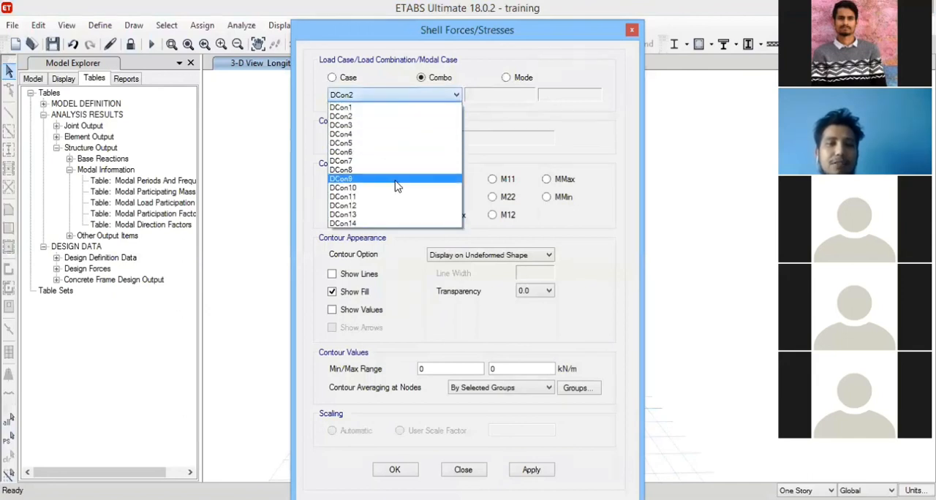
pyautogui.click(409, 107)
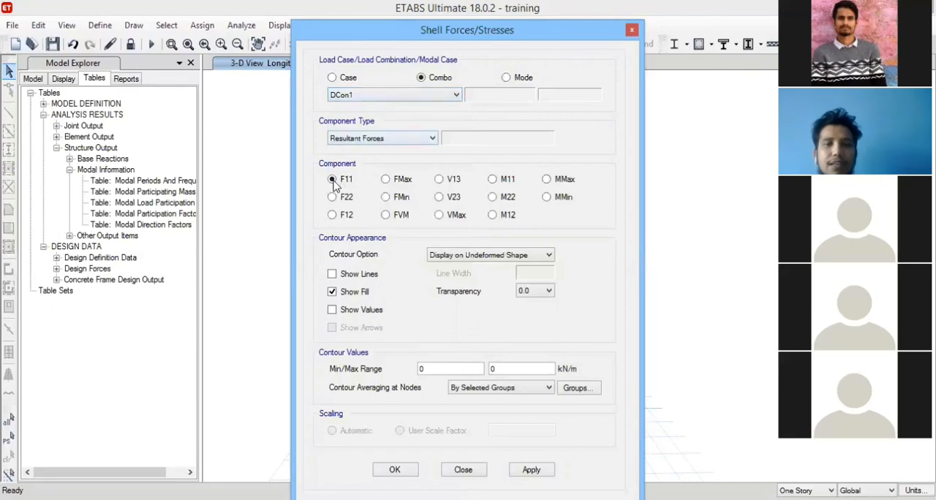
pyautogui.click(526, 471)
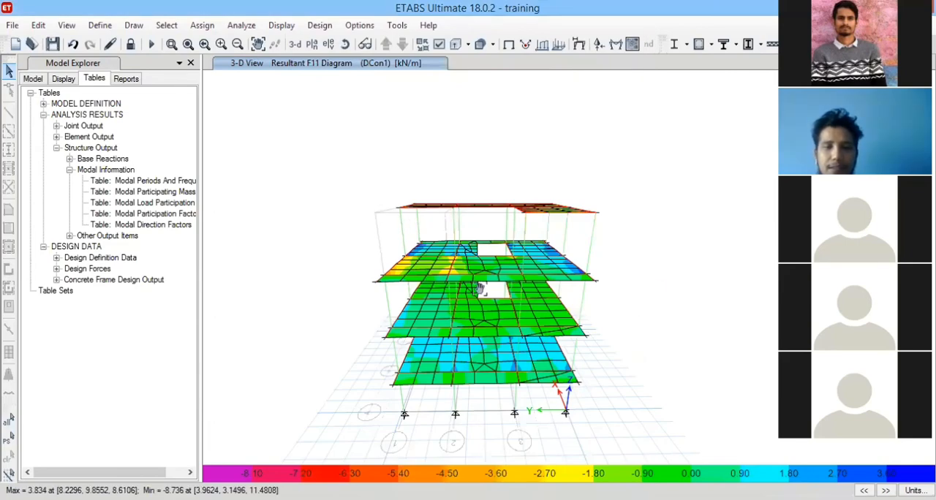
pyautogui.moveTo(641, 290); pyautogui.dragTo(578, 257, button='middle')
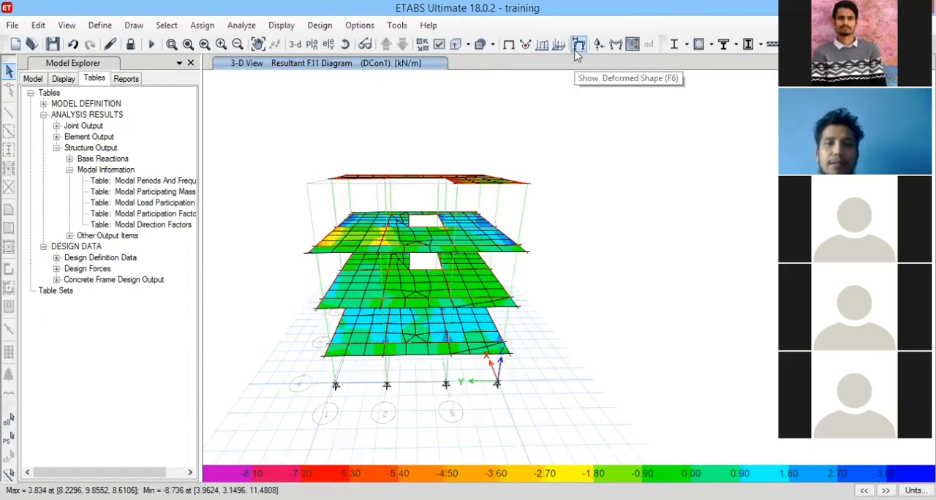
# Display the filled axial force diagram of the frames for combination DCon1 and inspect the column forces around the model.
pyautogui.click(615, 45)
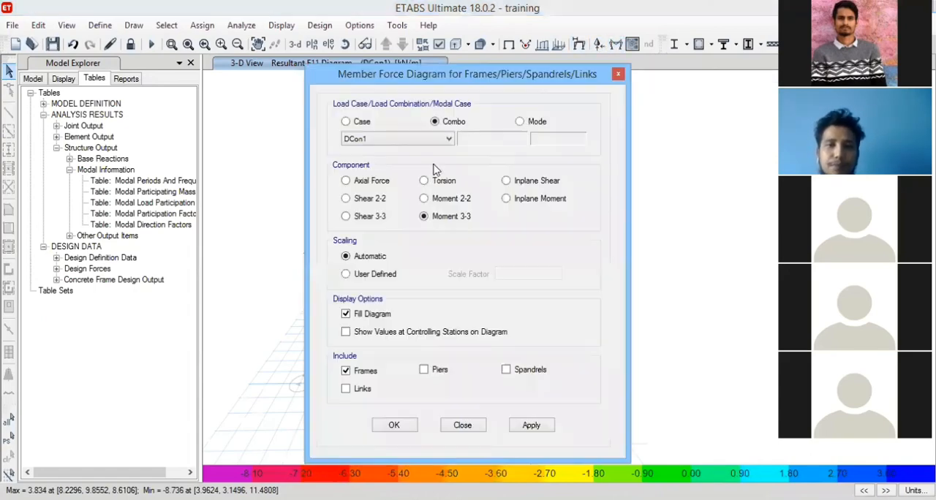
pyautogui.click(362, 182)
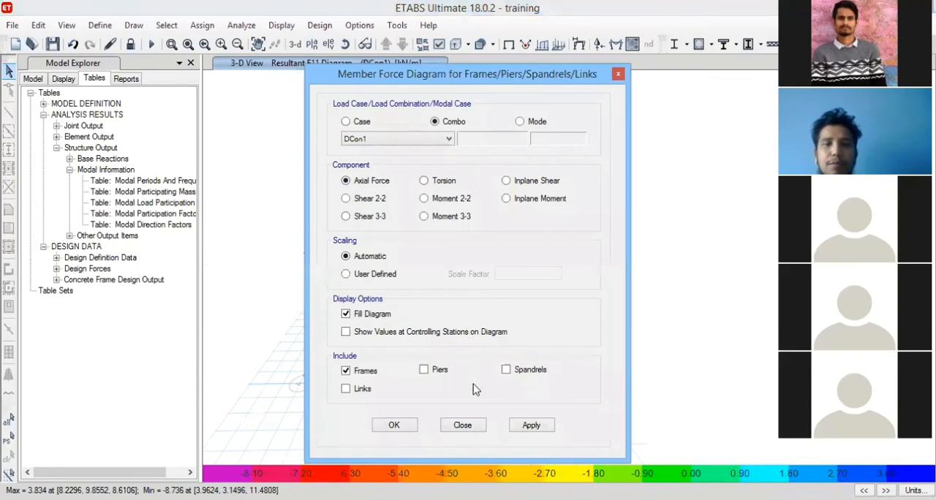
pyautogui.click(521, 430)
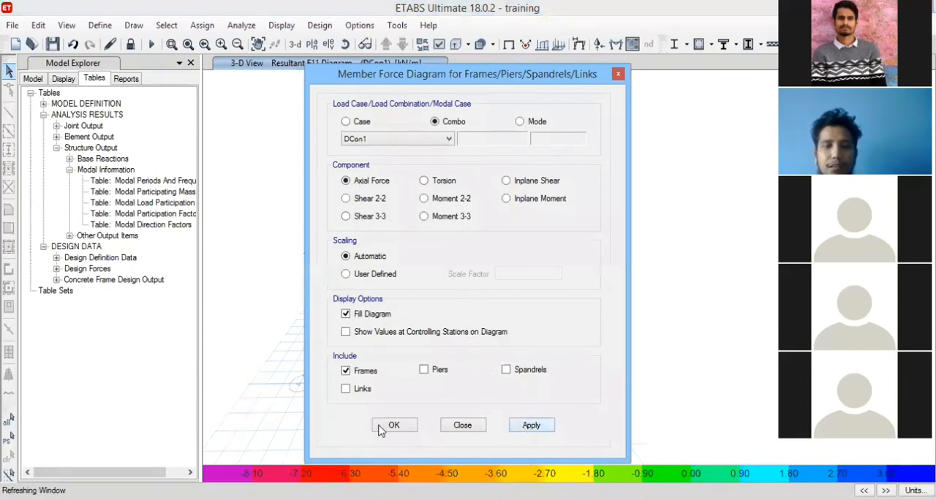
pyautogui.click(392, 425)
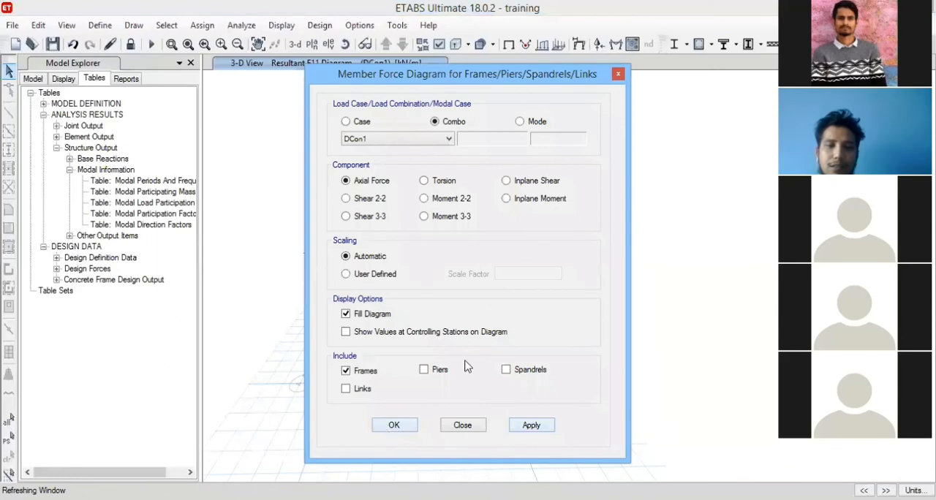
pyautogui.click(345, 44)
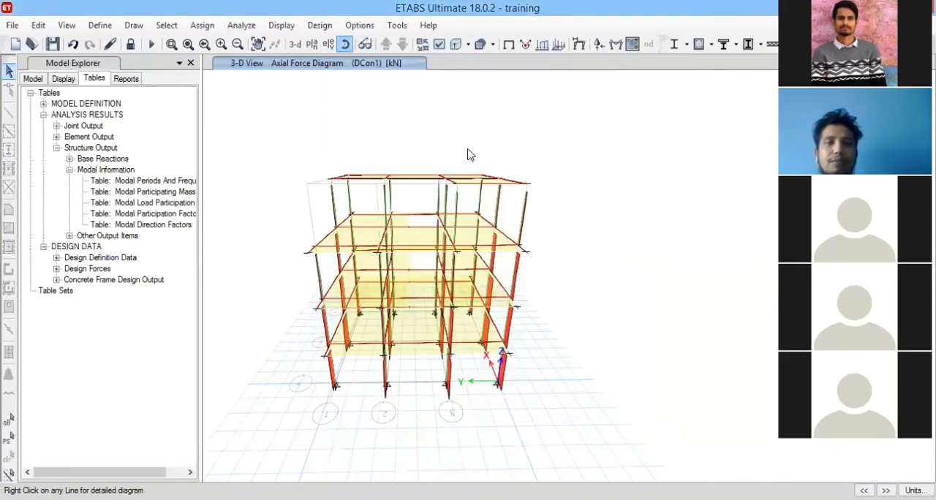
pyautogui.moveTo(584, 308)
pyautogui.mouseDown()
pyautogui.moveTo(495, 313)
pyautogui.moveTo(390, 297)
pyautogui.mouseUp()
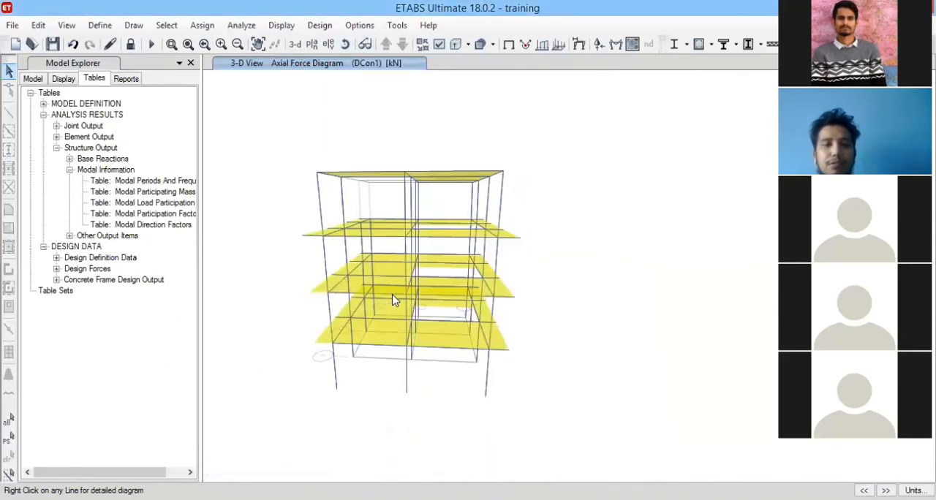
pyautogui.click(346, 45)
pyautogui.moveTo(564, 245); pyautogui.dragTo(551, 251)
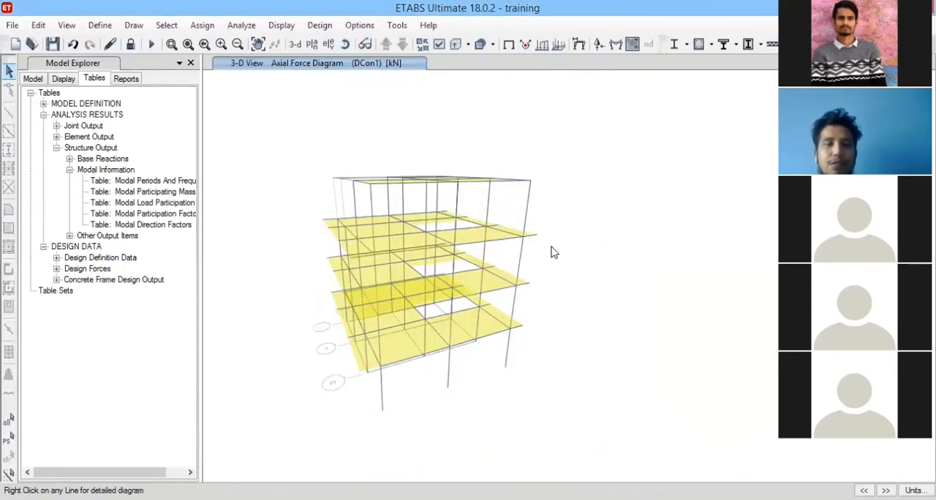
pyautogui.click(348, 44)
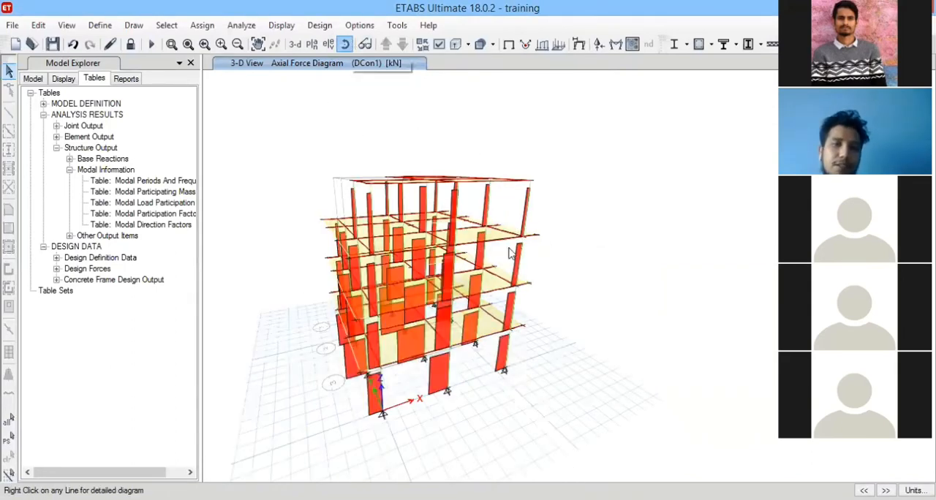
pyautogui.moveTo(515, 268); pyautogui.dragTo(312, 268)
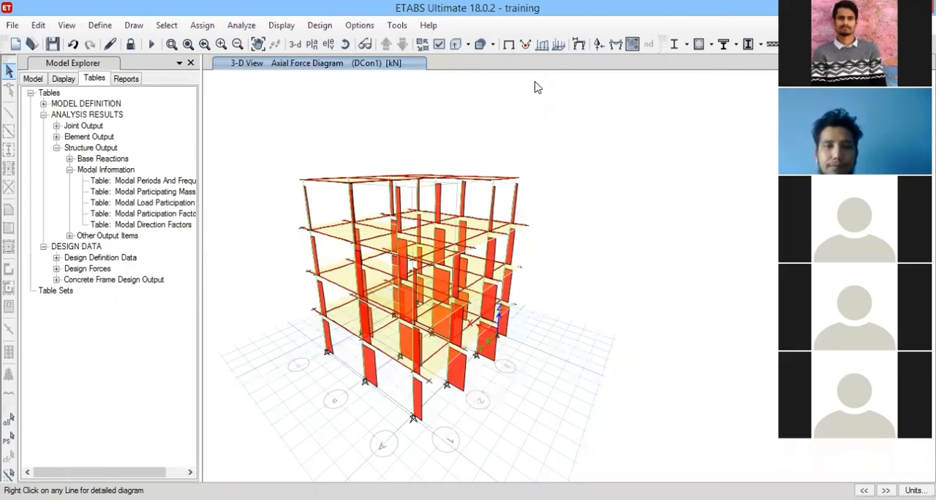
# Open the story response plot and show the maximum story displacement for load case EQx.
pyautogui.click(280, 28)
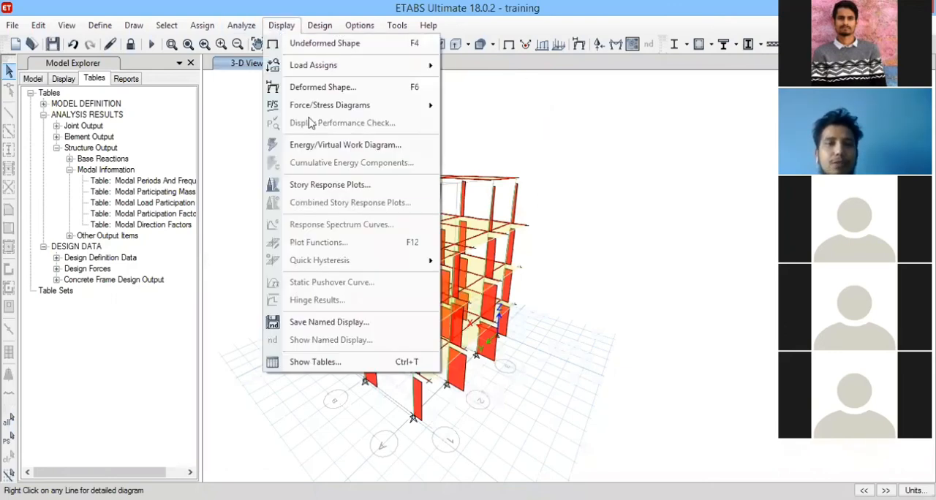
pyautogui.click(346, 187)
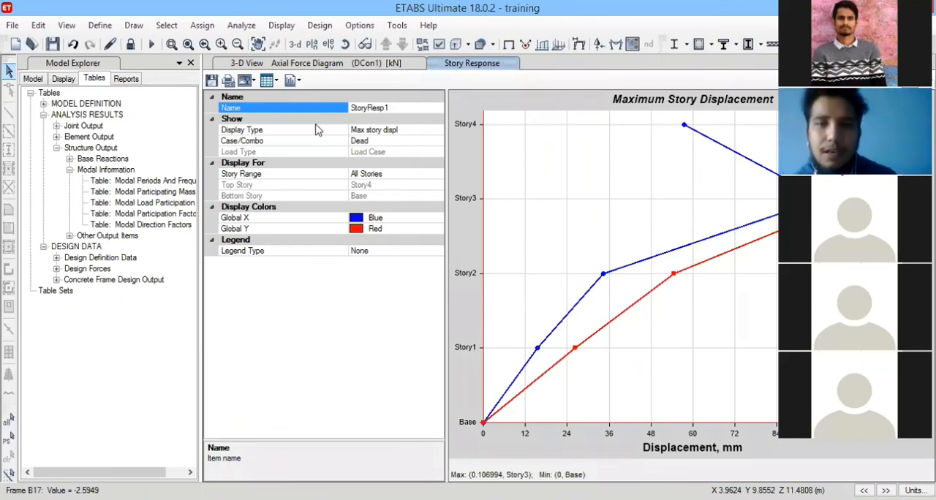
pyautogui.click(437, 141)
pyautogui.click(437, 141)
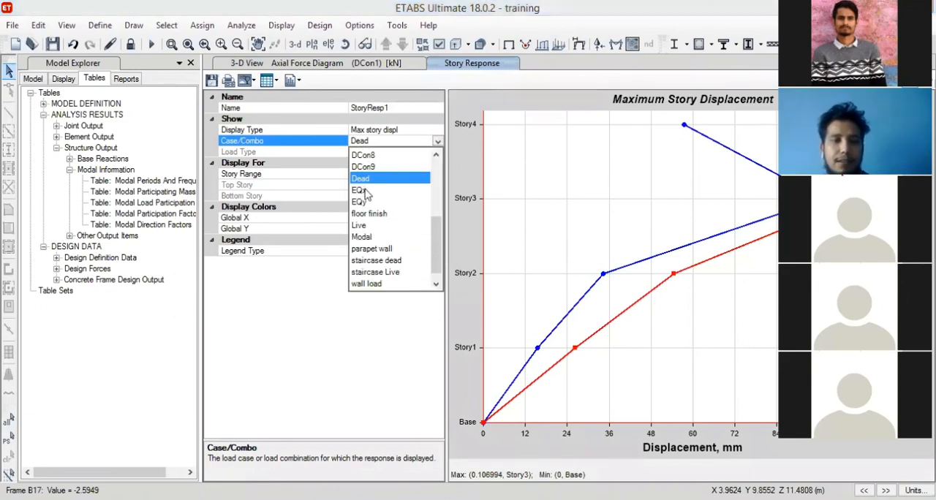
pyautogui.click(360, 190)
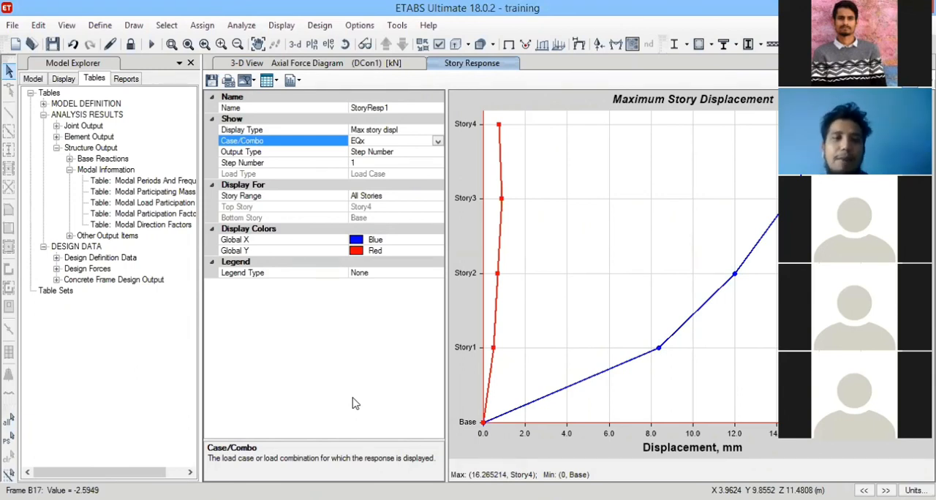
# Switch the story response plot to maximum story drifts for load case EQx.
pyautogui.click(435, 140)
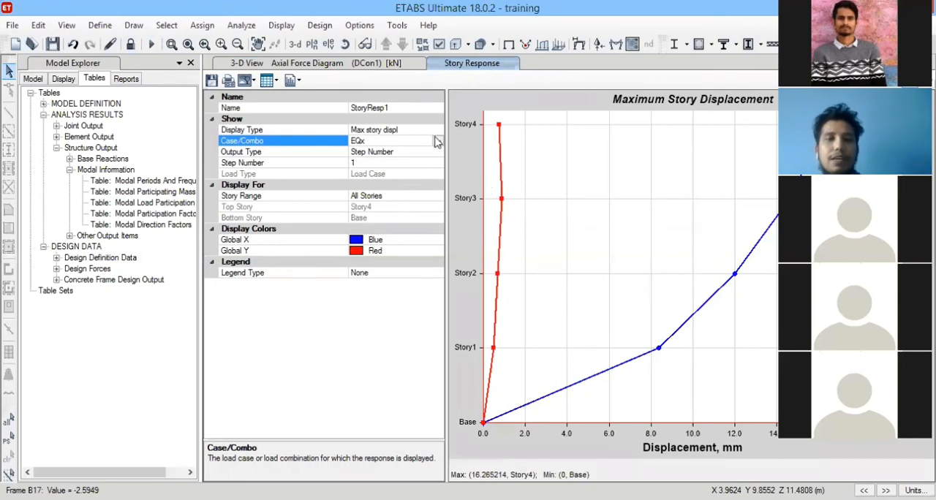
pyautogui.click(479, 309)
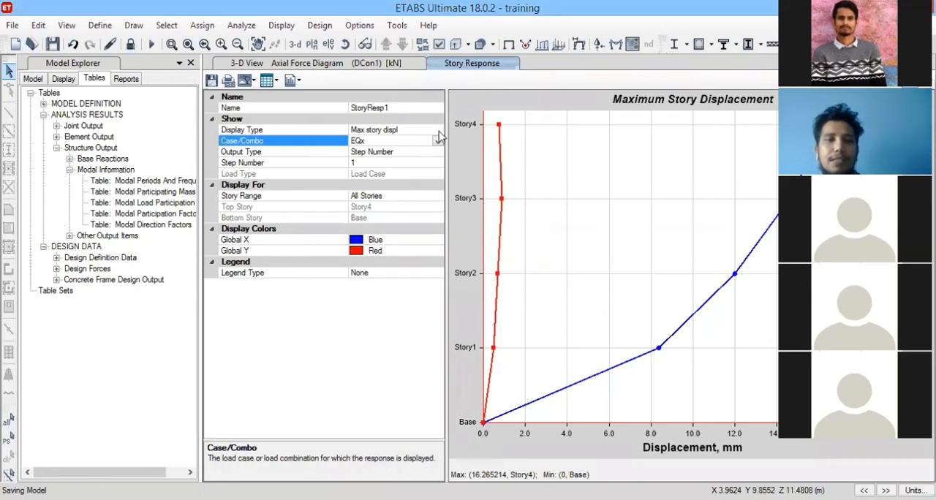
pyautogui.click(438, 131)
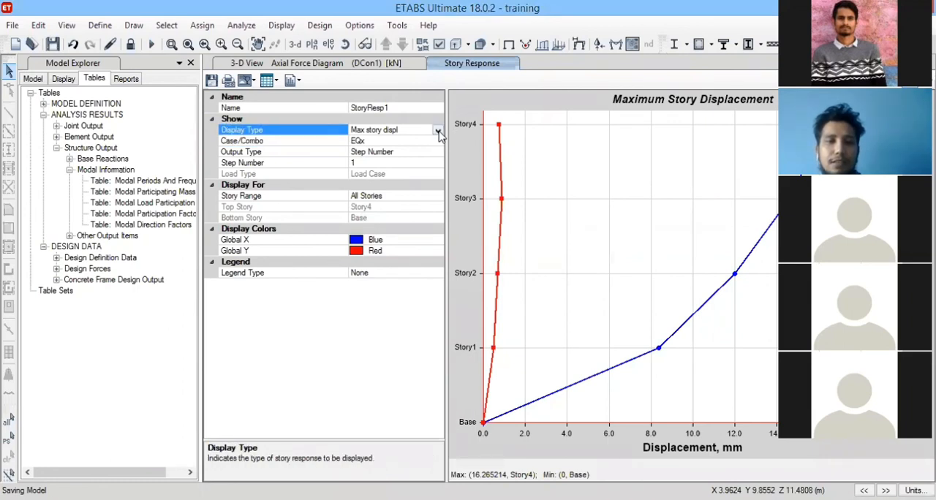
pyautogui.click(438, 131)
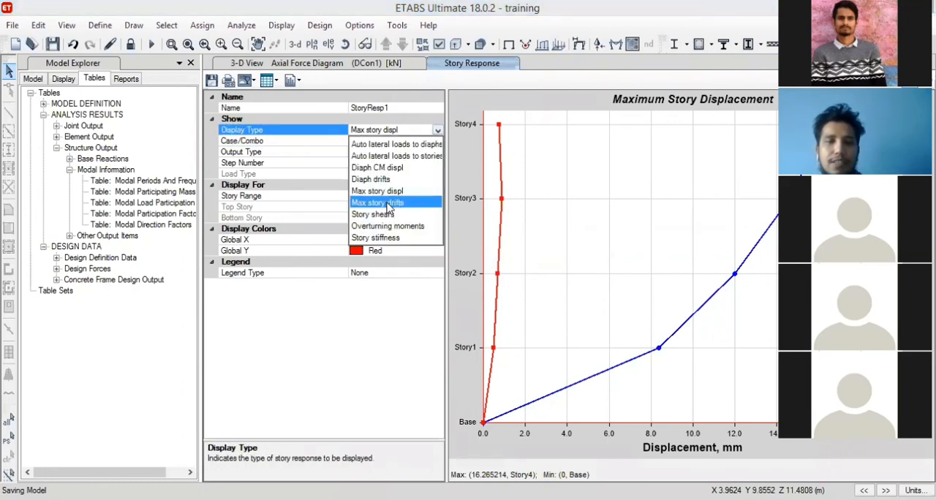
pyautogui.click(393, 230)
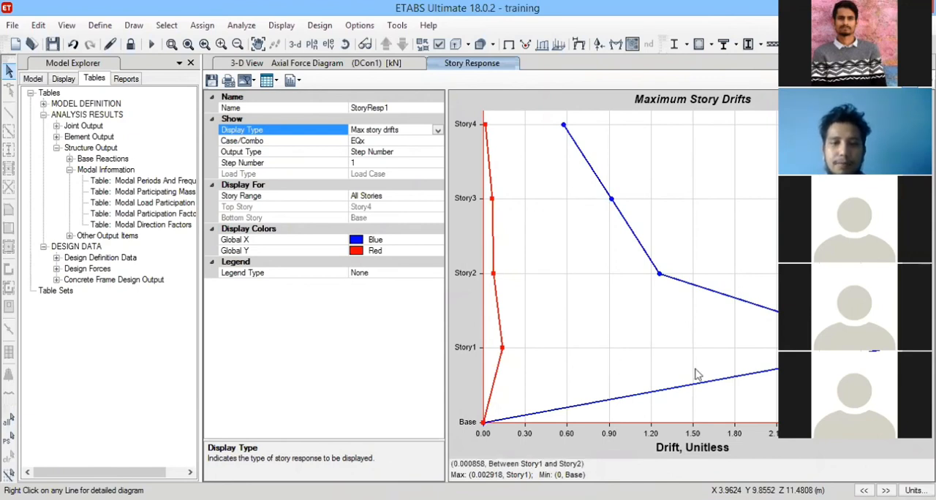
# Show the maximum story drifts for load case EQy, then close the story response plot.
pyautogui.doubleClick(439, 142)
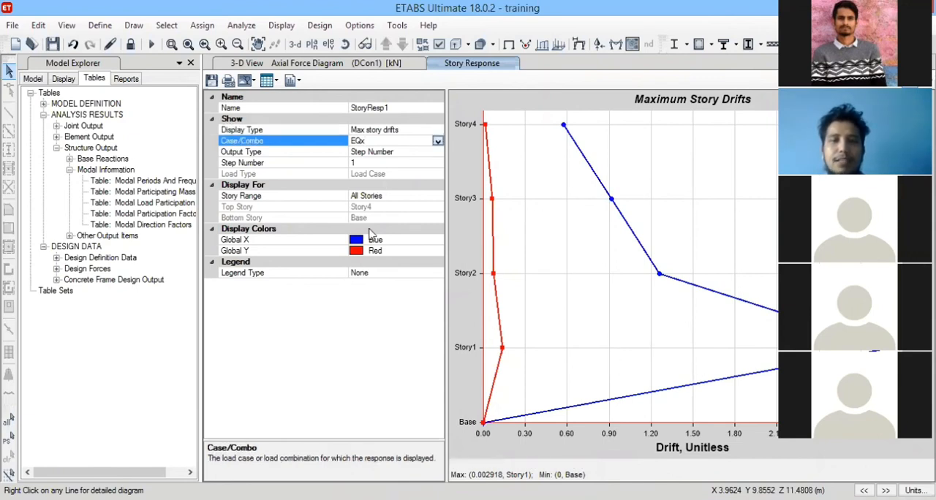
pyautogui.scroll(-1, 367, 256)
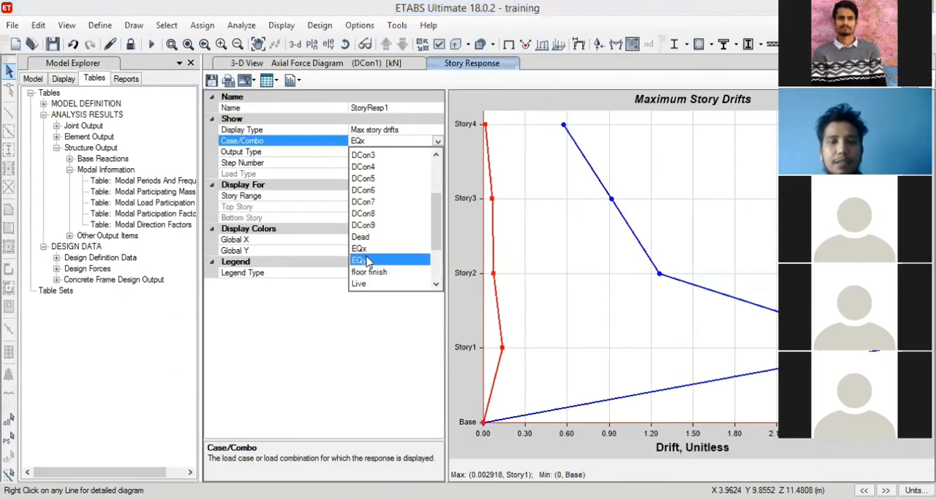
pyautogui.click(370, 251)
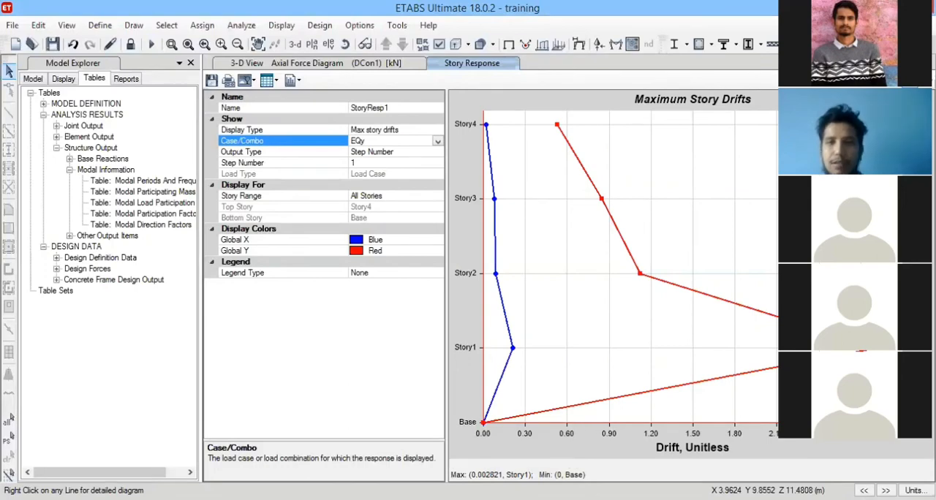
pyautogui.click(927, 64)
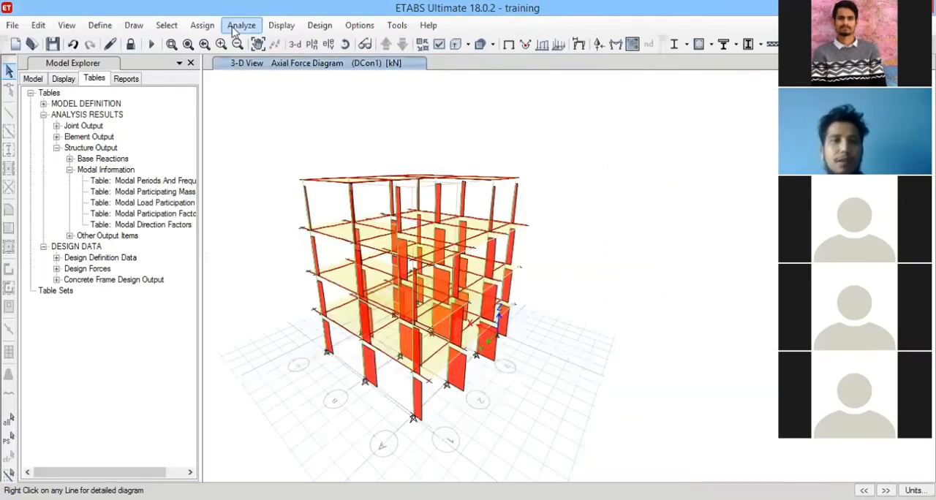
# Open a new story response plot and set its display type to diaphragm drifts.
pyautogui.click(281, 24)
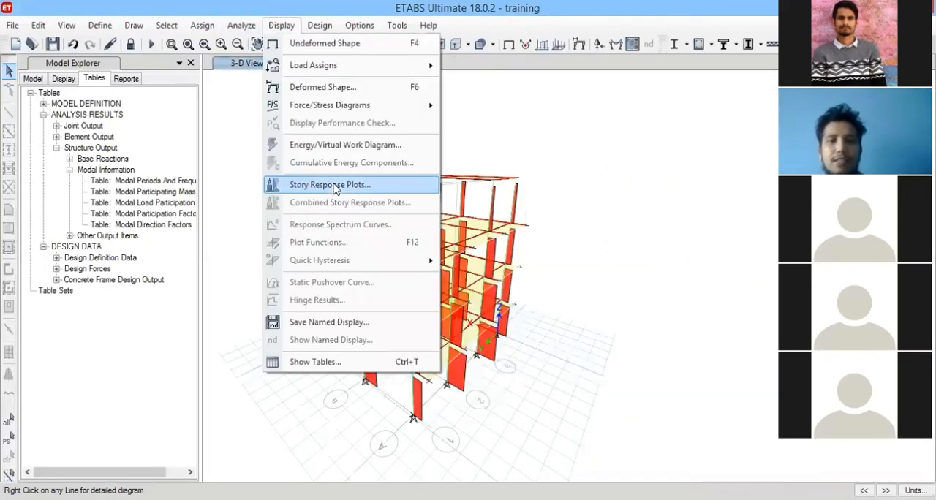
pyautogui.click(335, 187)
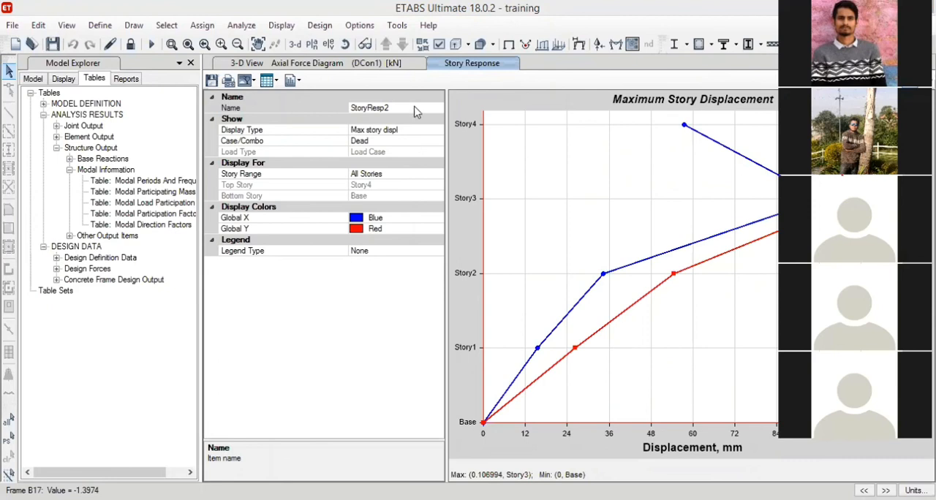
pyautogui.click(410, 130)
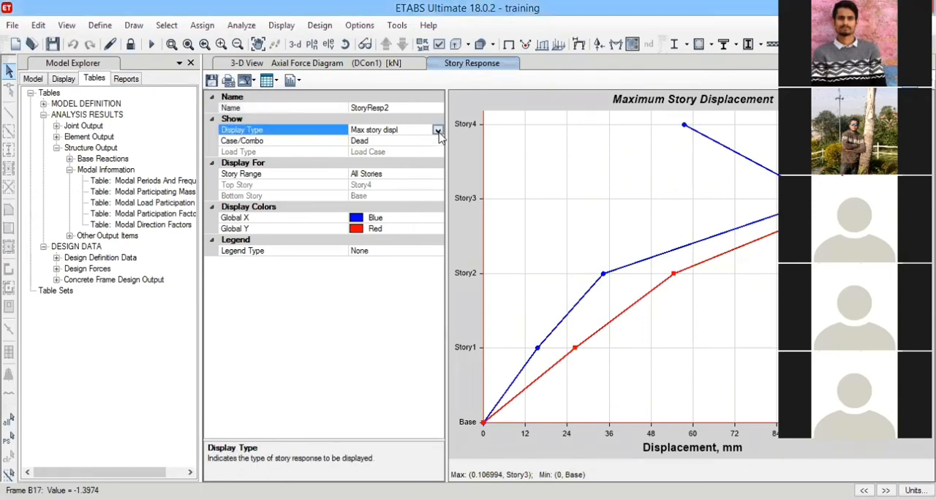
pyautogui.click(437, 129)
pyautogui.click(391, 181)
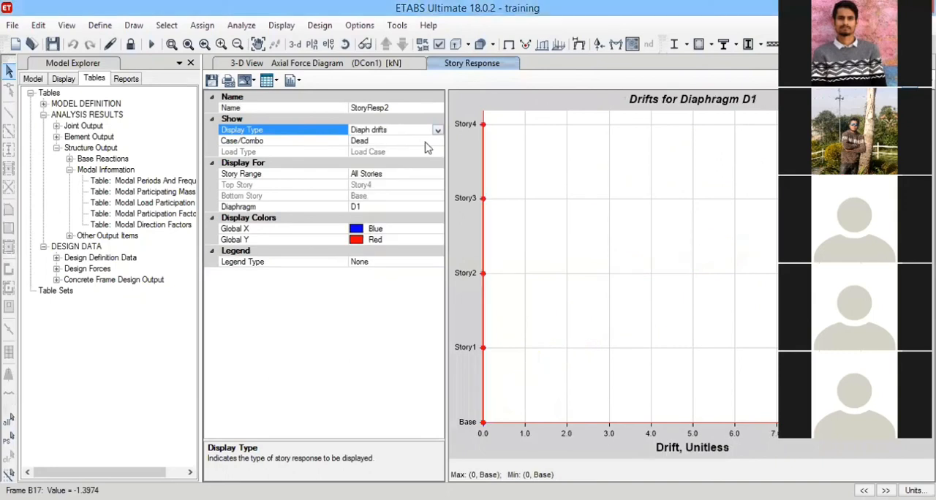
# Set the load case of the diaphragm D1 drift plot to EQx.
pyautogui.click(430, 142)
pyautogui.scroll(-2, 385, 241)
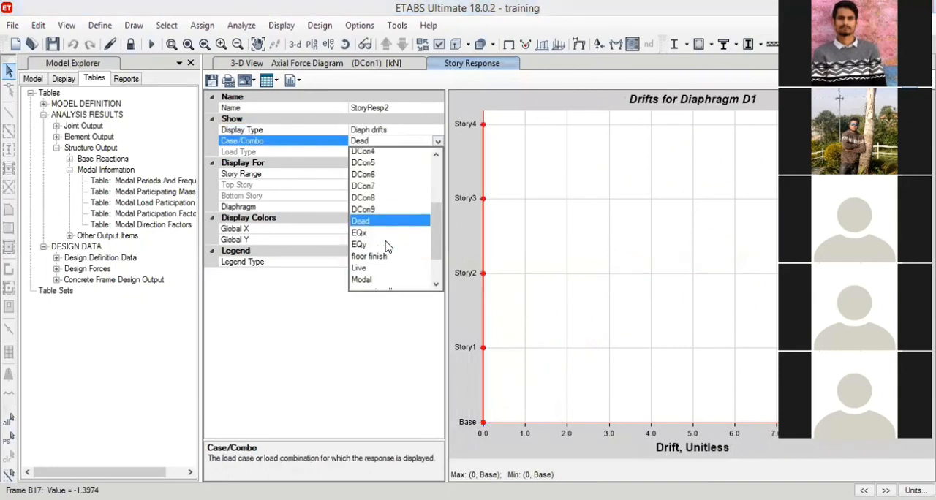
pyautogui.click(373, 227)
pyautogui.click(373, 227)
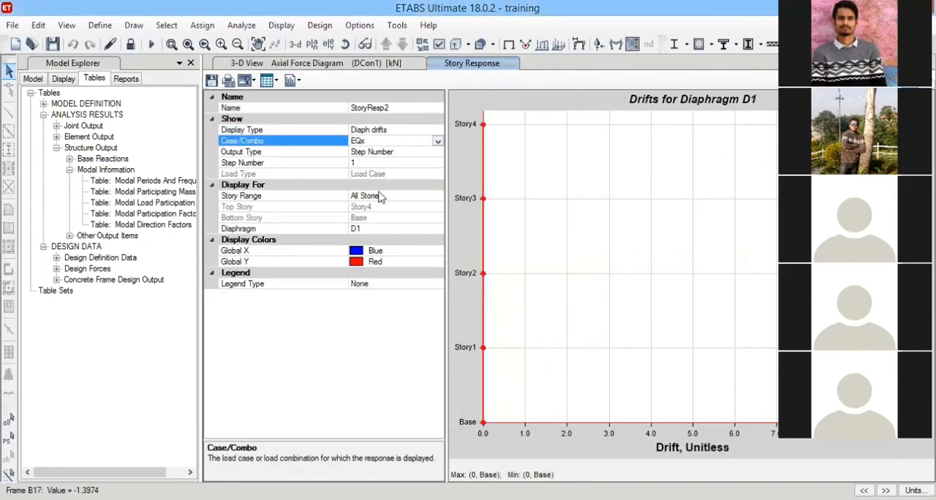